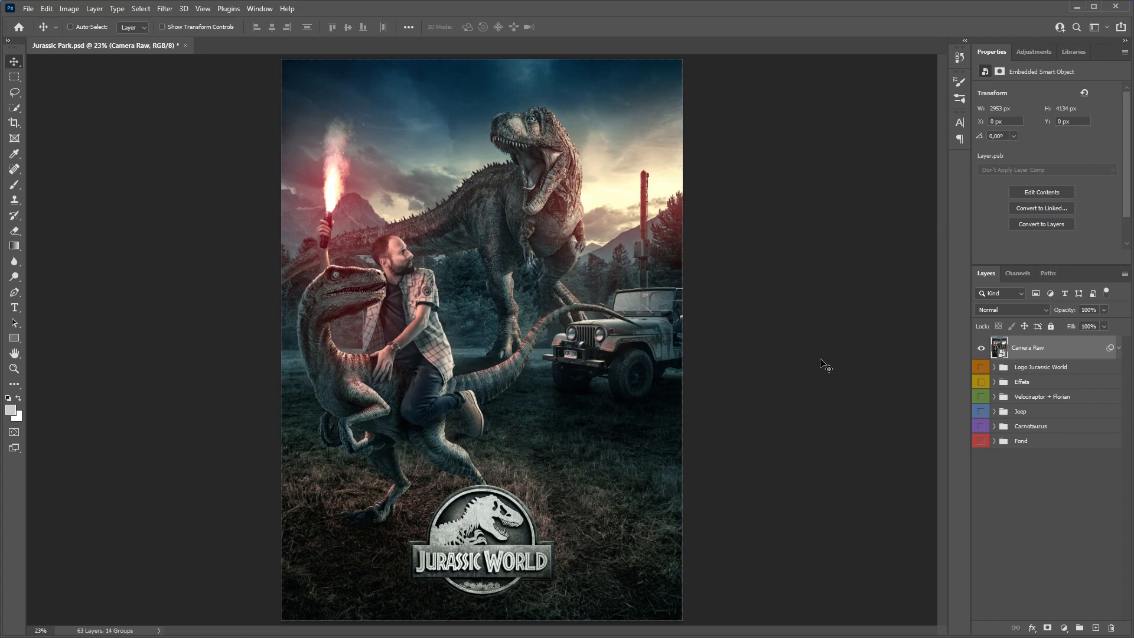
Hide the Camera Raw layer and review the document's width, height and resolution in the Image Size dialog
left_click(981, 350)
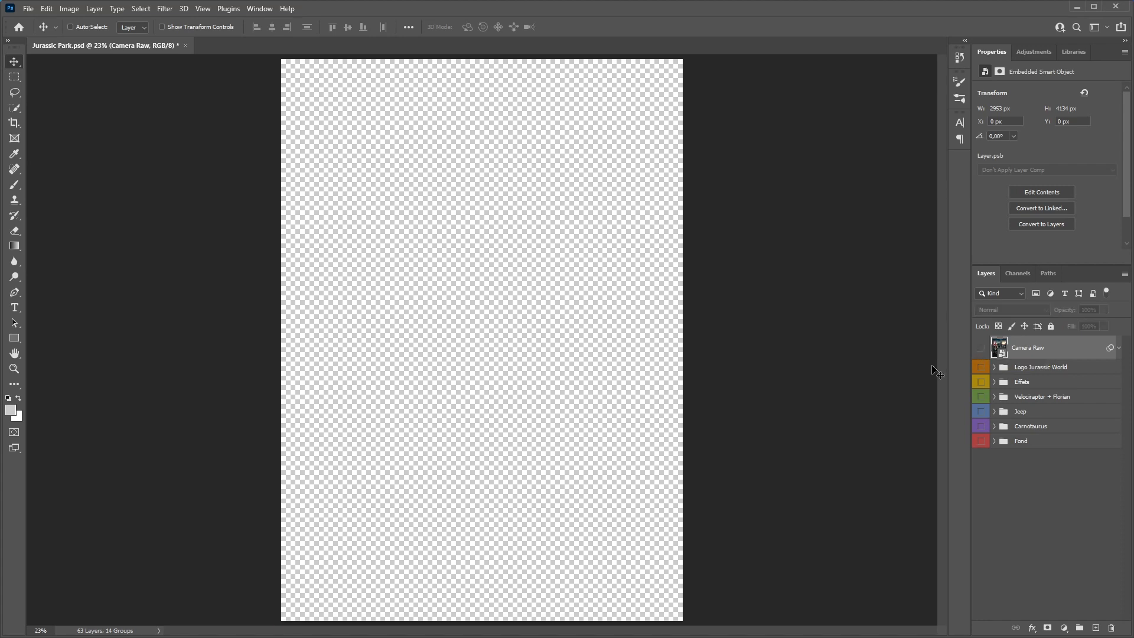
left_click(69, 8)
left_click(88, 98)
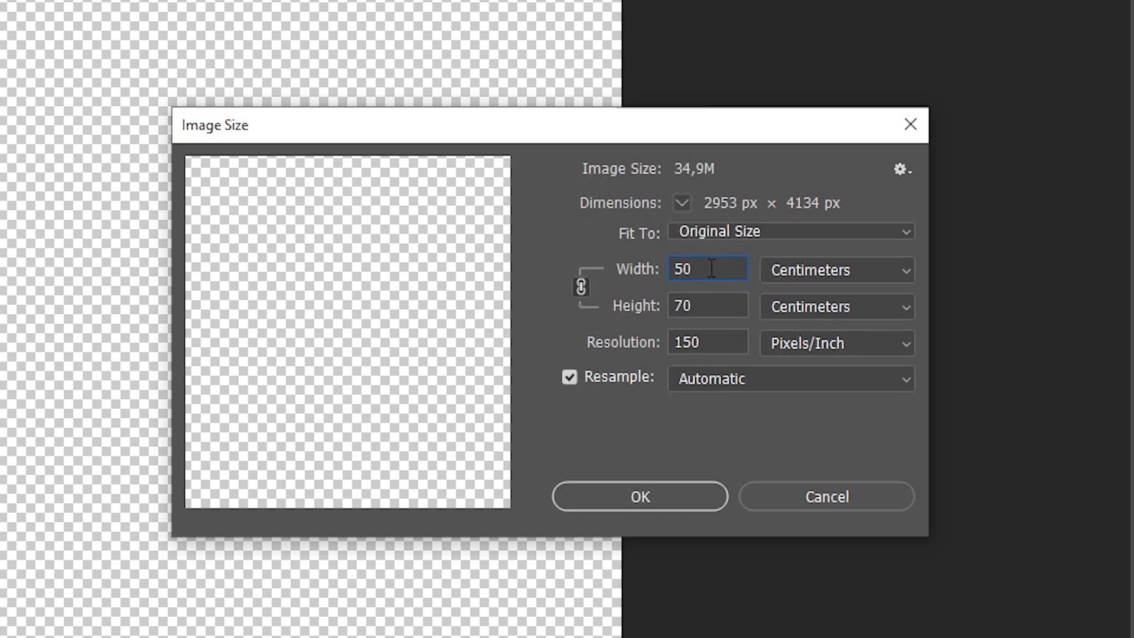
key("Tab")
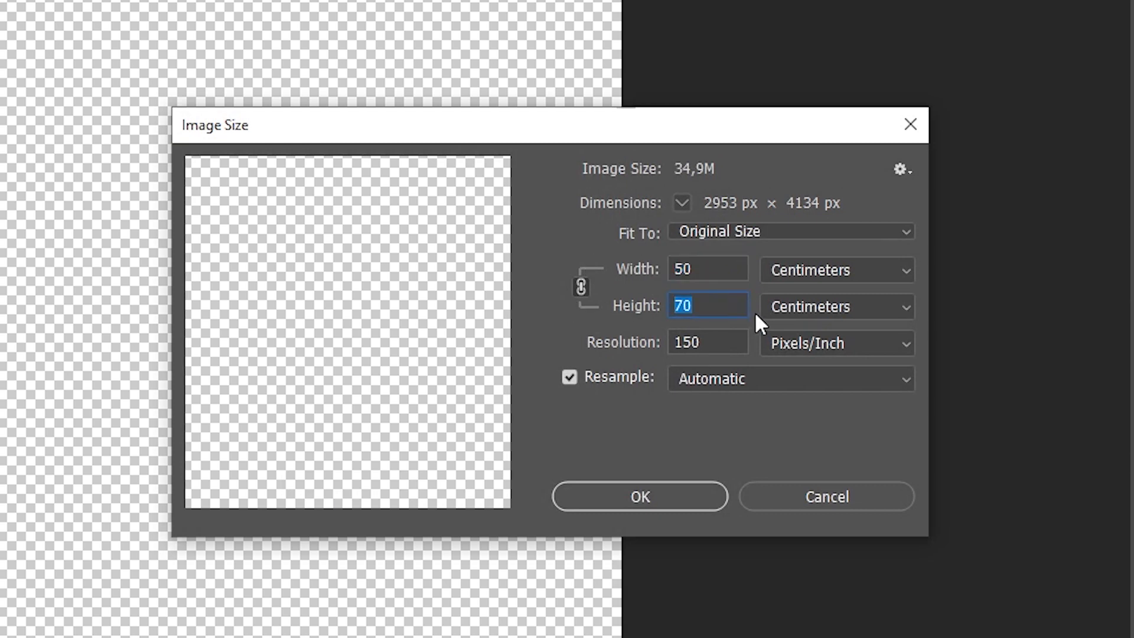
left_click(730, 344)
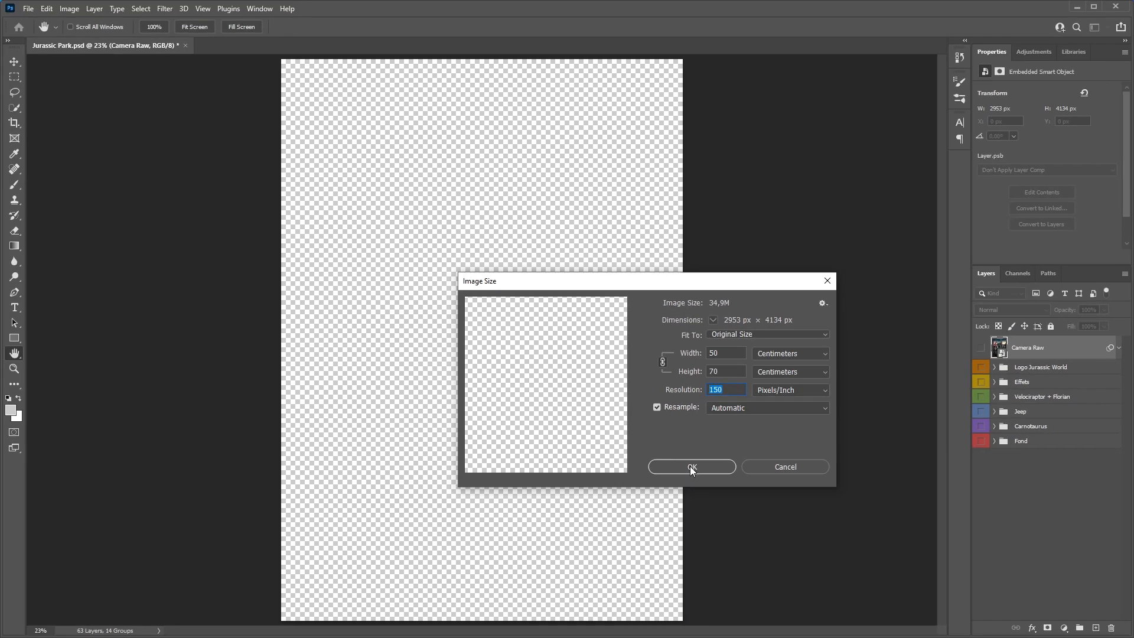
left_click(692, 468)
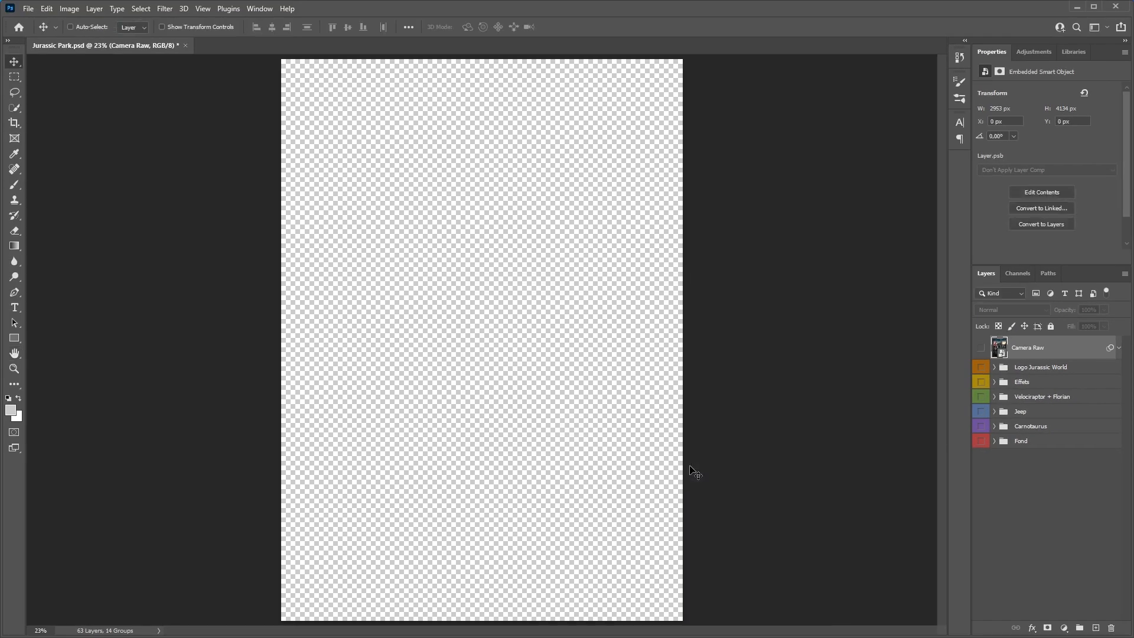
Show the Fond group, expand it with its Terrain subgroup, and view the list of available adjustment layer types
key("alt+comma")
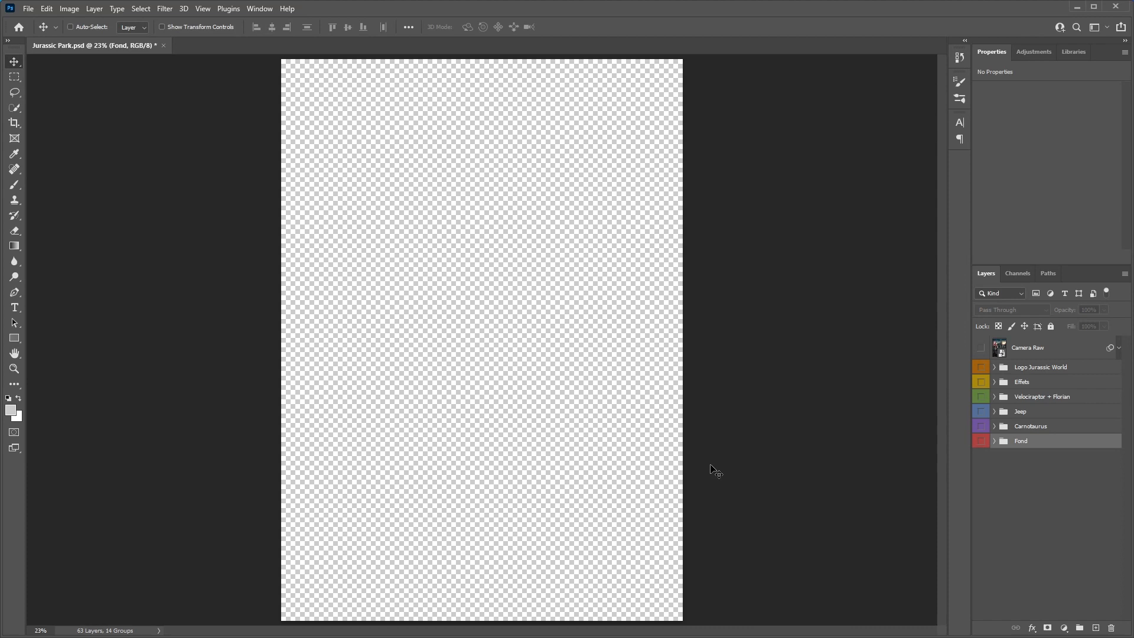
left_click(981, 441)
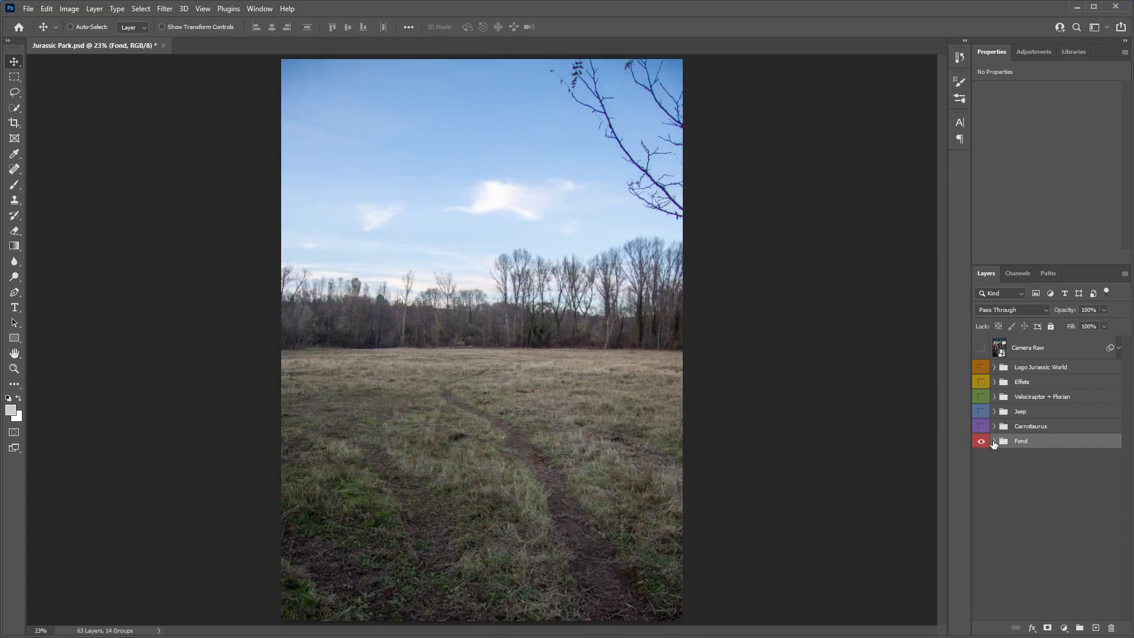
left_click(994, 442)
left_click(1003, 548)
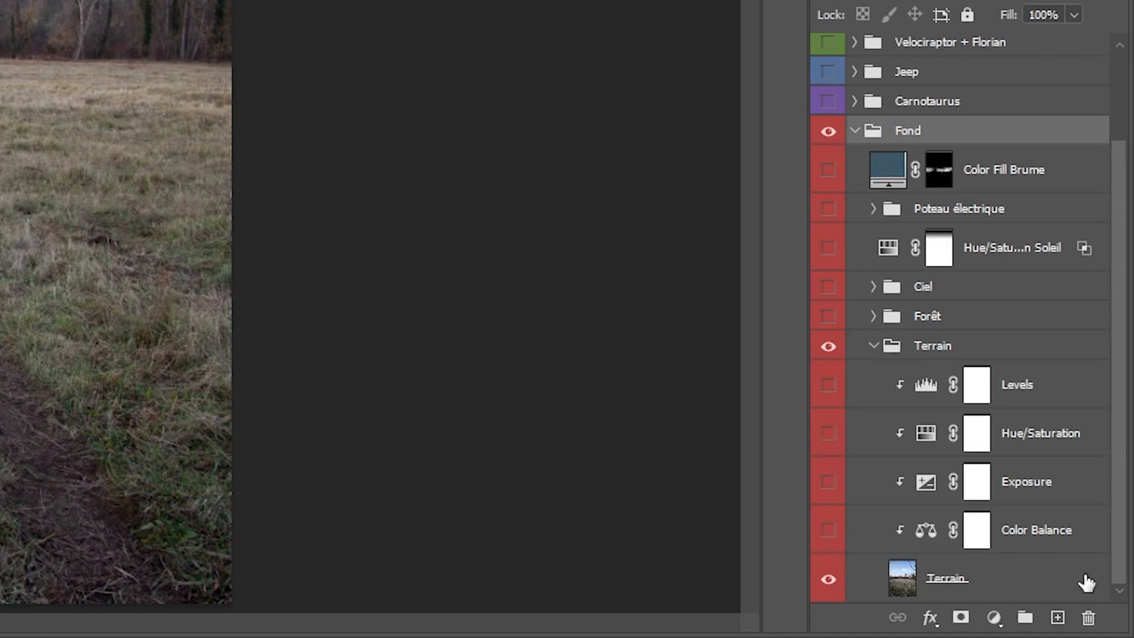
left_click(995, 618)
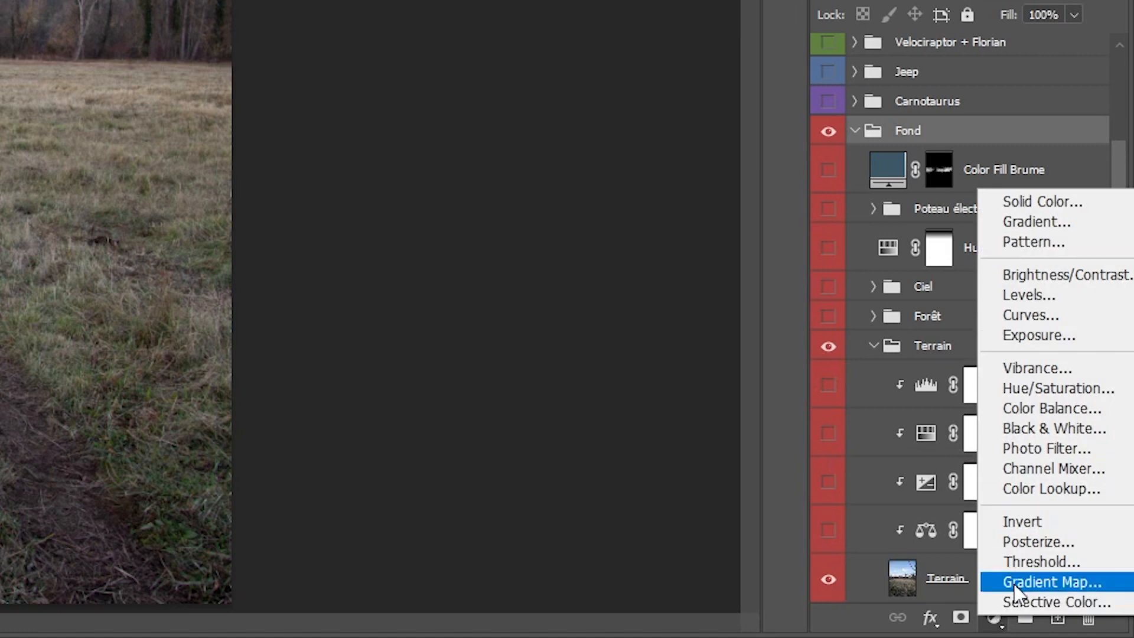
left_click(995, 618)
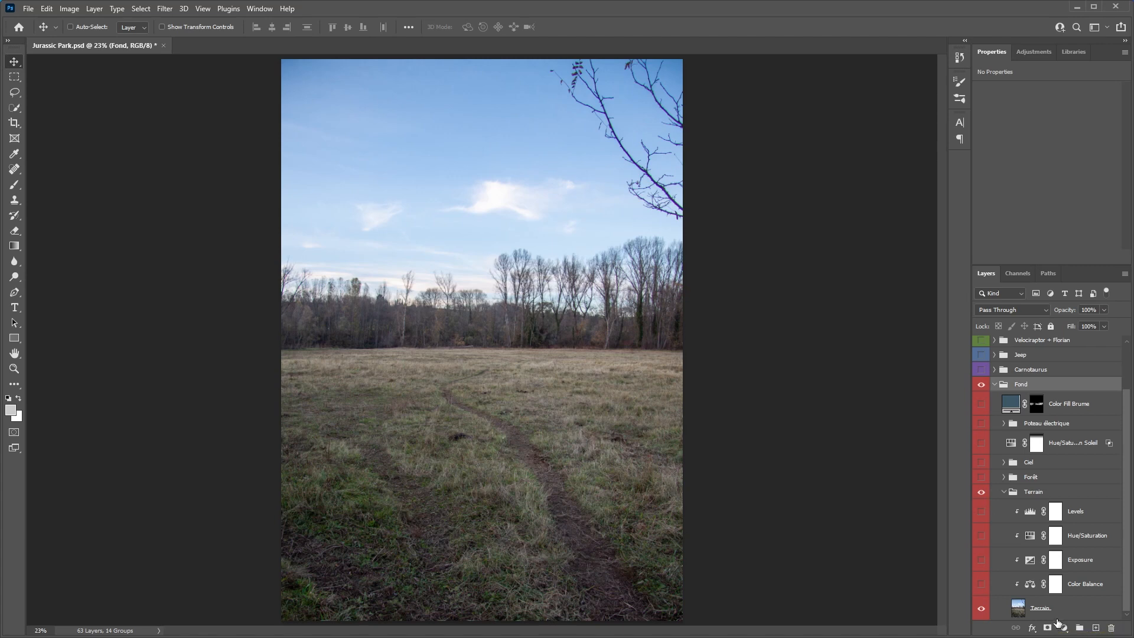
Turn on the Color Balance and Exposure adjustments in the Terrain group and display each one's settings
left_click(981, 584)
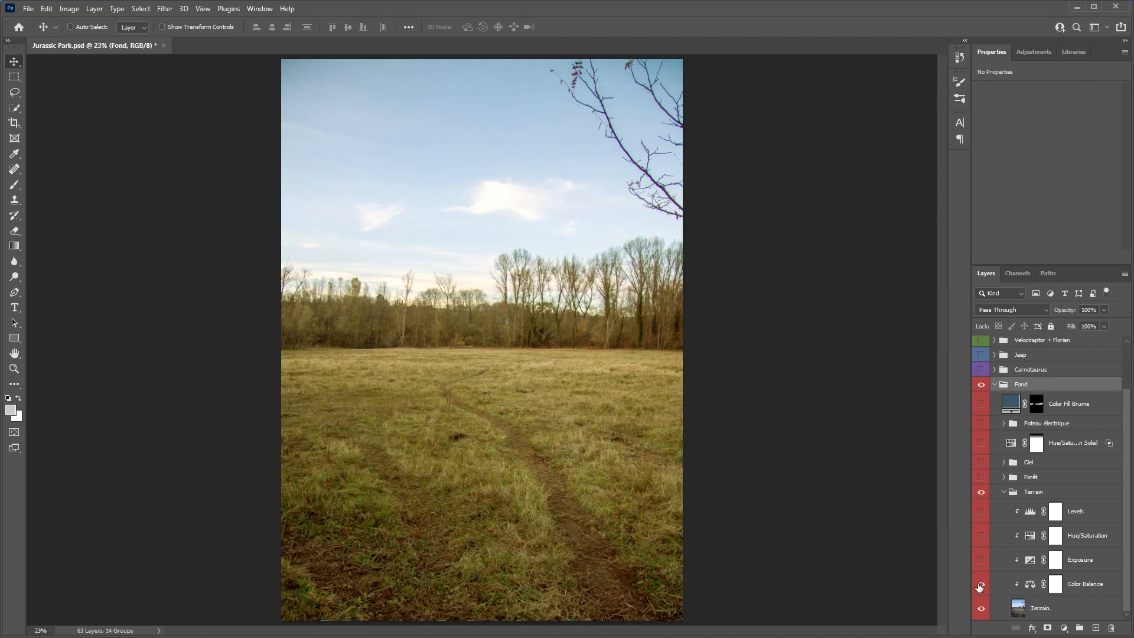
left_click(1033, 584)
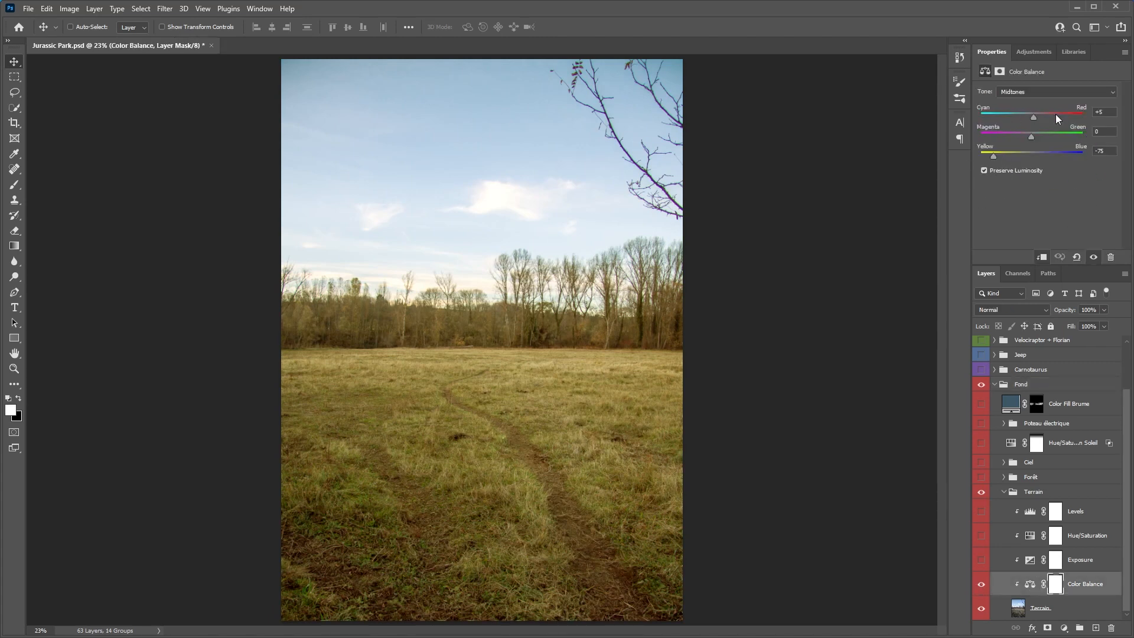
left_click(981, 560)
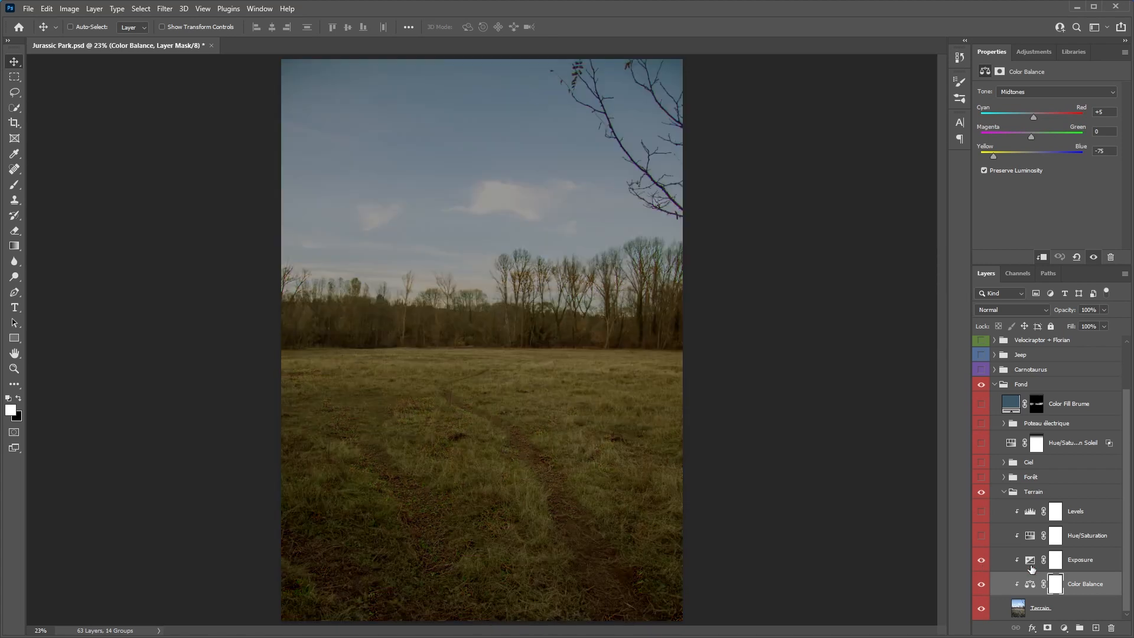
left_click(1030, 565)
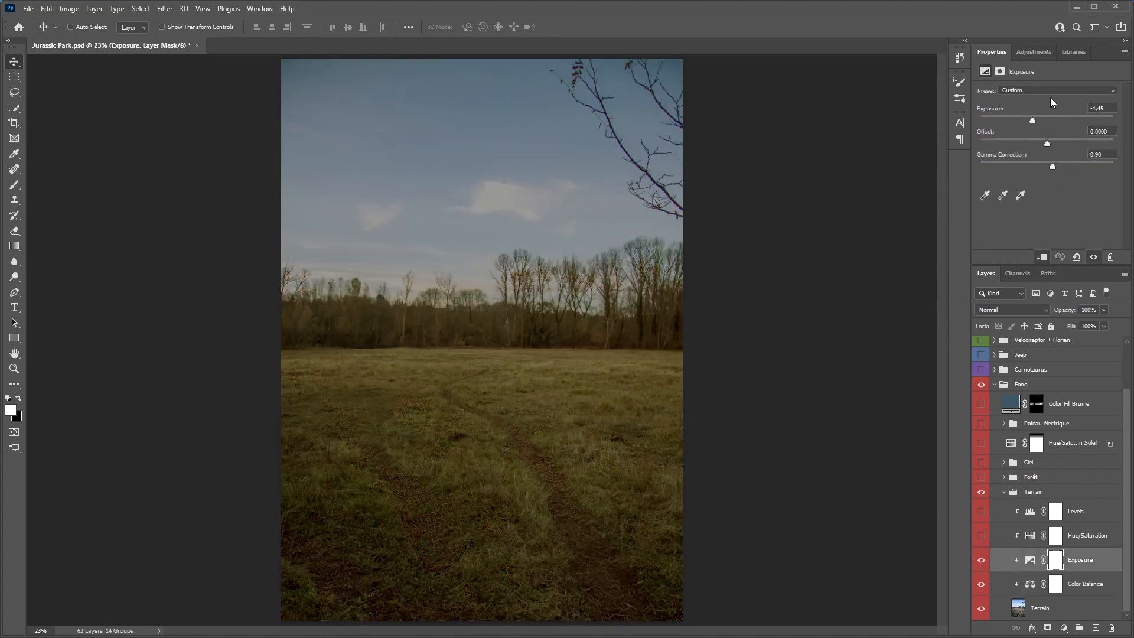
Turn on the Hue/Saturation and Levels adjustments in the Terrain group and display each one's settings
left_click(980, 535)
left_click(1029, 538)
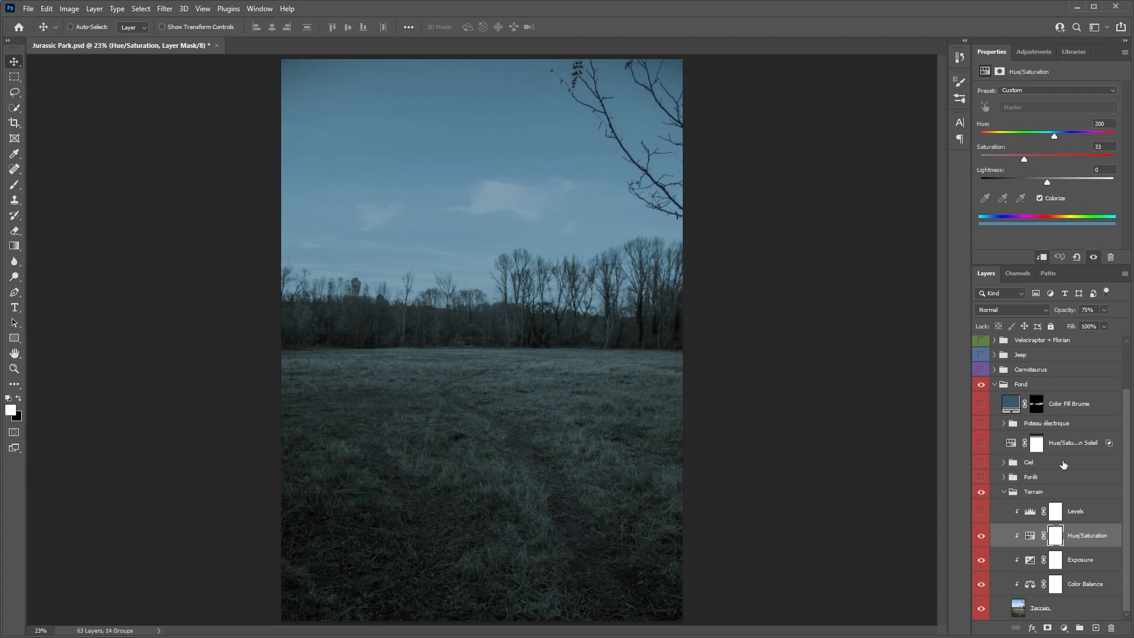
left_click(982, 513)
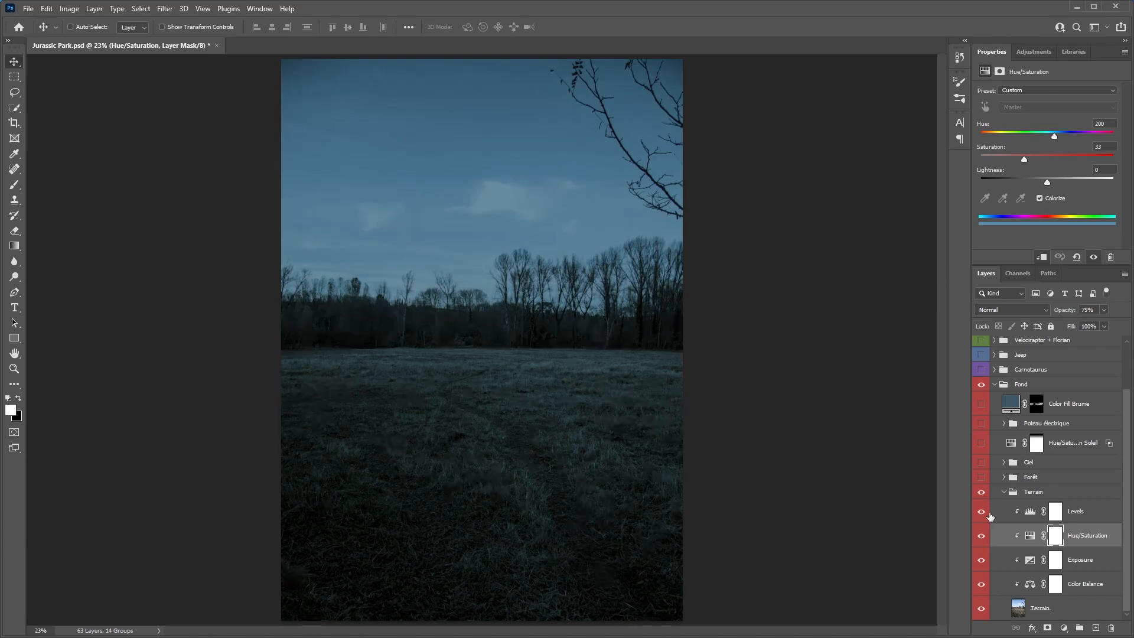
left_click(1031, 512)
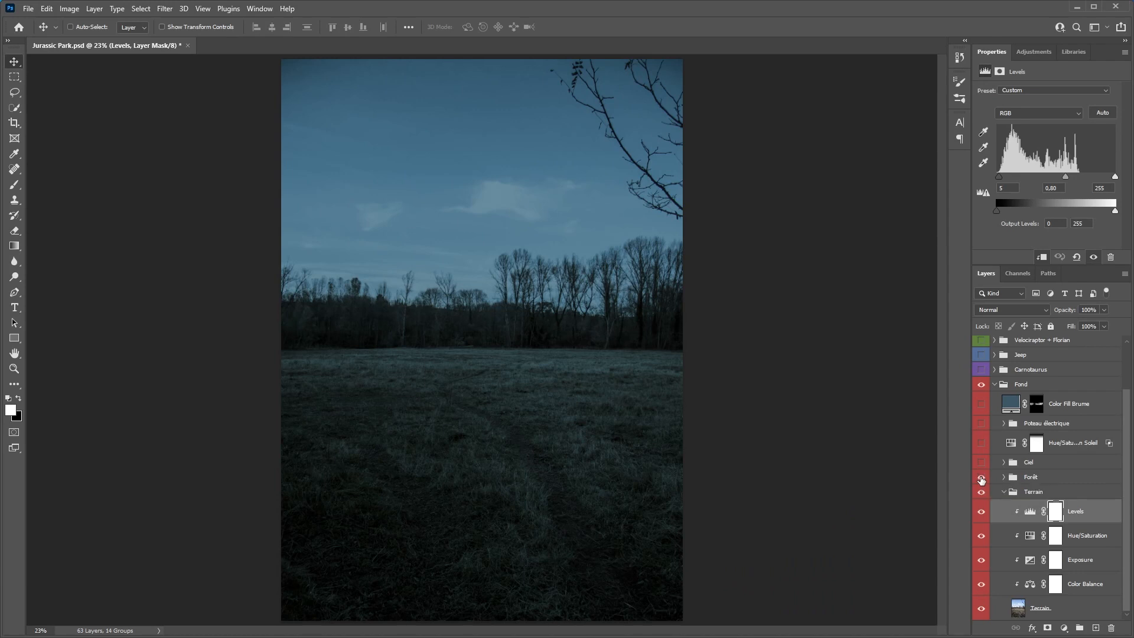
Show and expand the Forêt group, and enable the forest image layer's mask
left_click(981, 479)
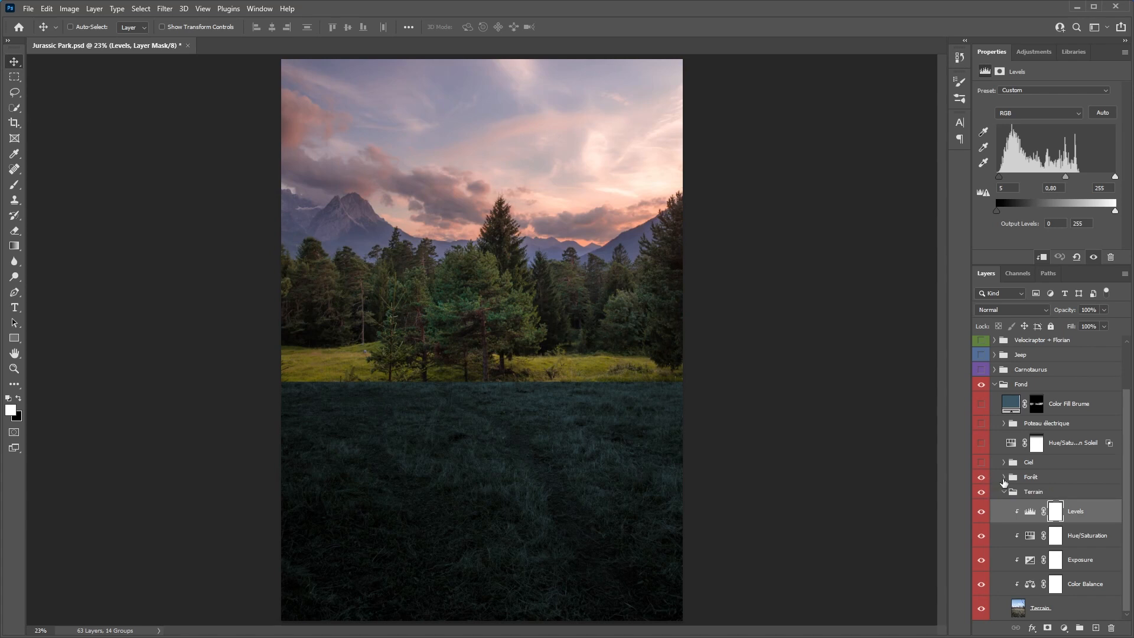
left_click(1003, 477)
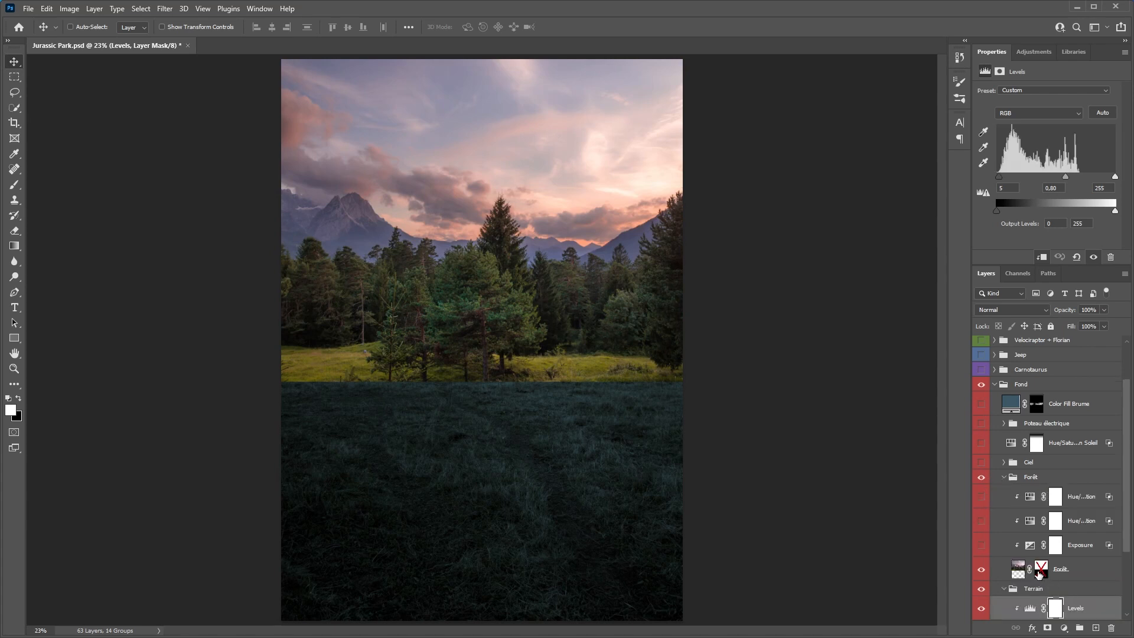
left_click(1039, 573, "shift")
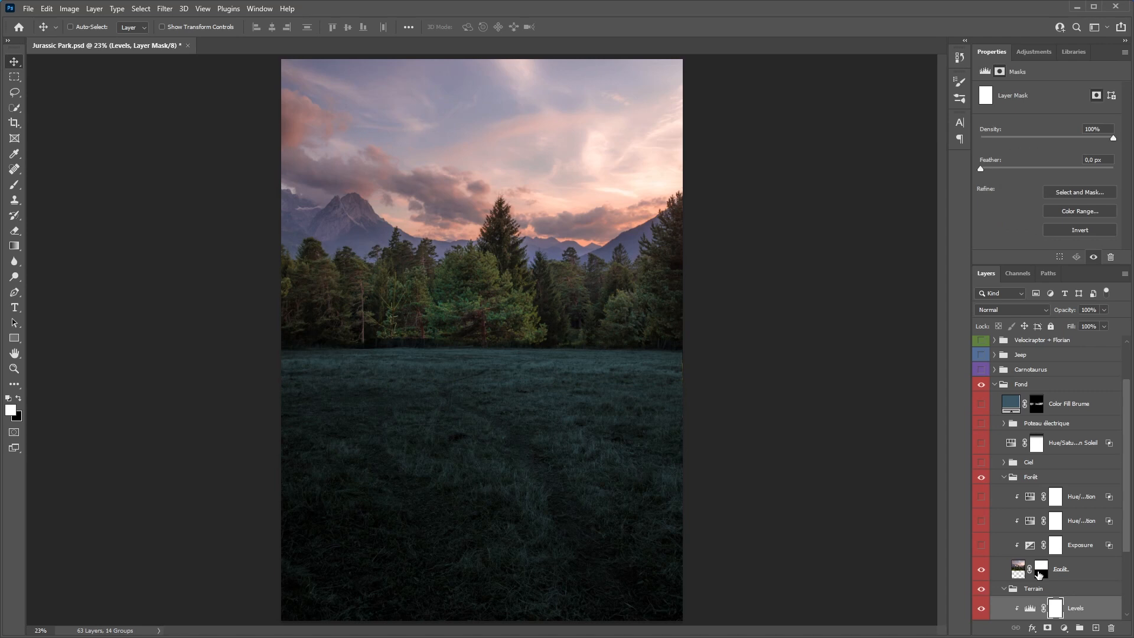
Turn on the Exposure and both Hue/Saturation adjustments in the Forêt group and display each one's settings
left_click(981, 545)
left_click(1030, 545)
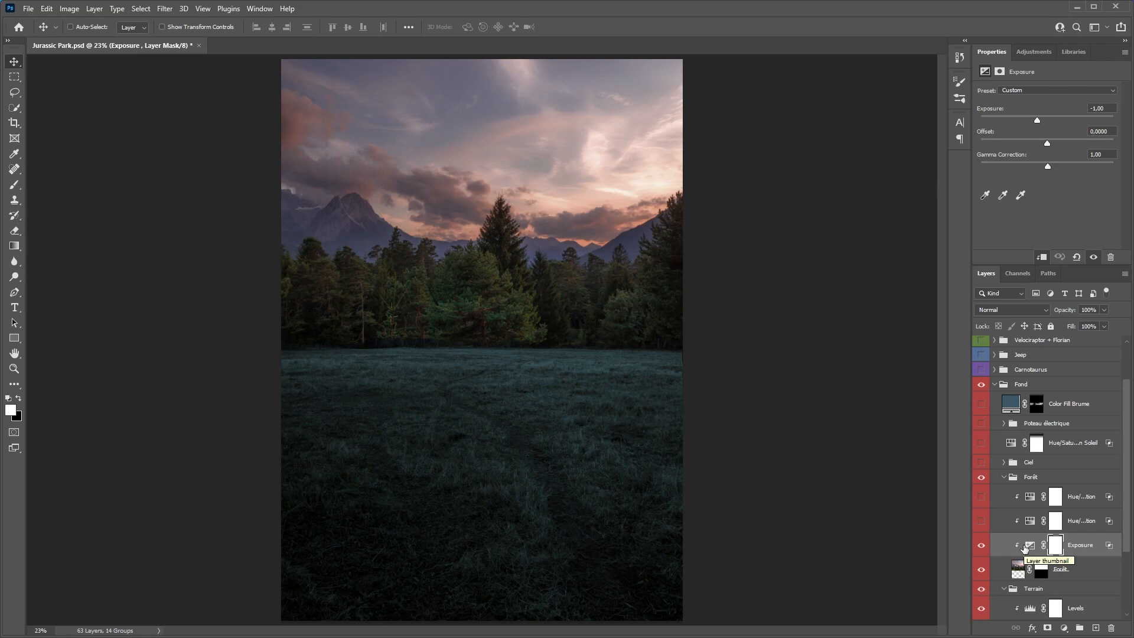
left_click(980, 521)
left_click(1030, 525)
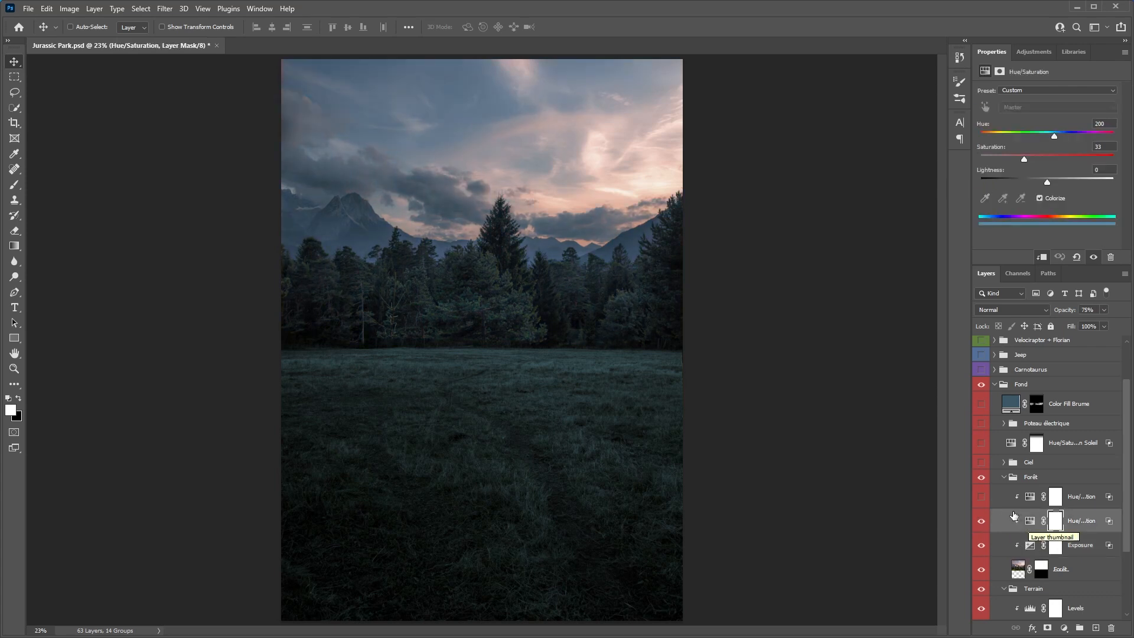
left_click(981, 497)
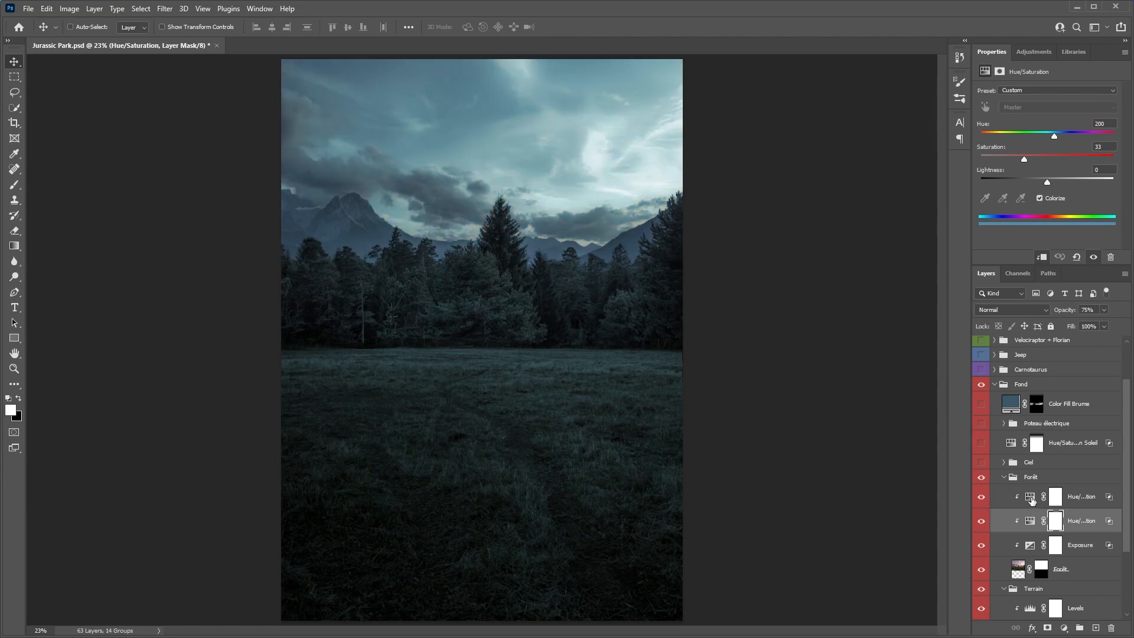
left_click(1030, 500)
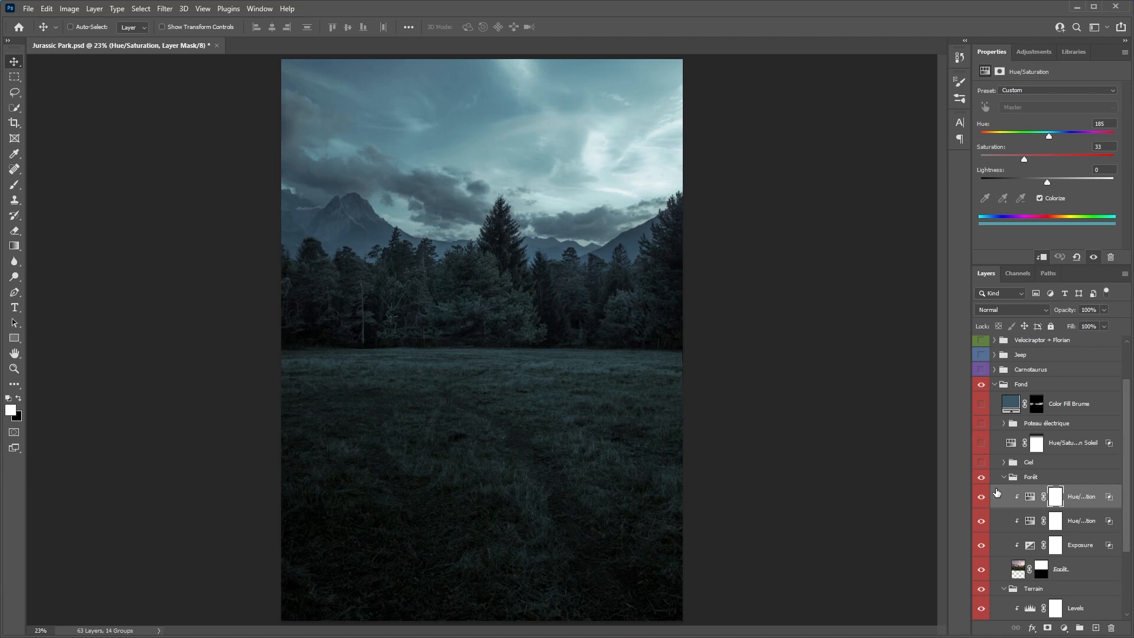
Show and expand the Ciel group, and set the Ciel image layer's blend mode to Hard Light
left_click(981, 463)
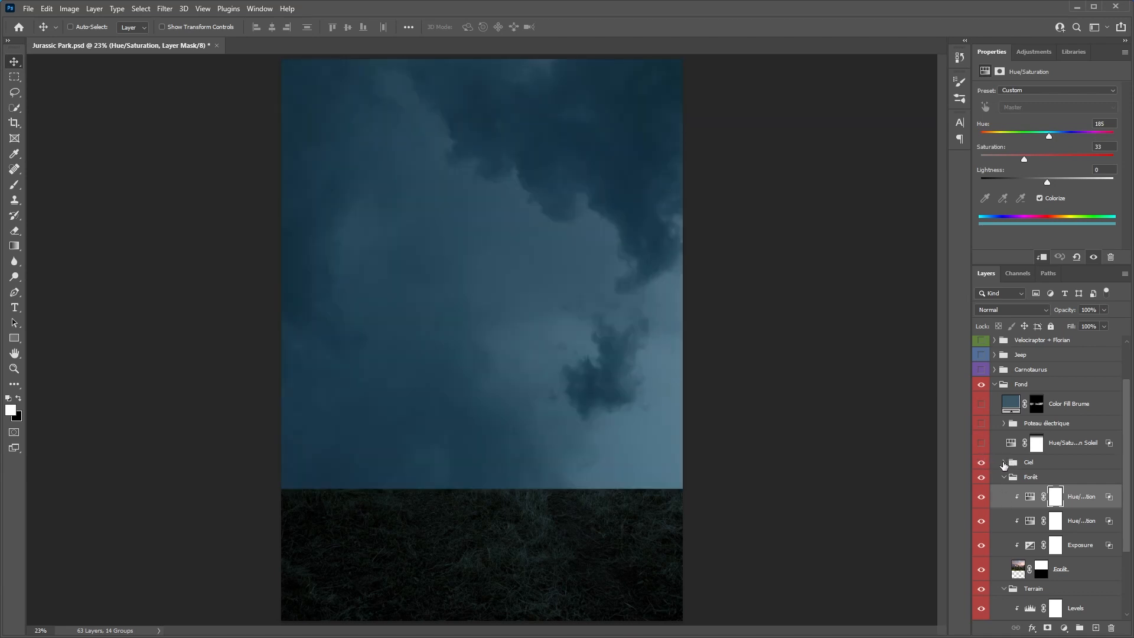
left_click(1003, 463)
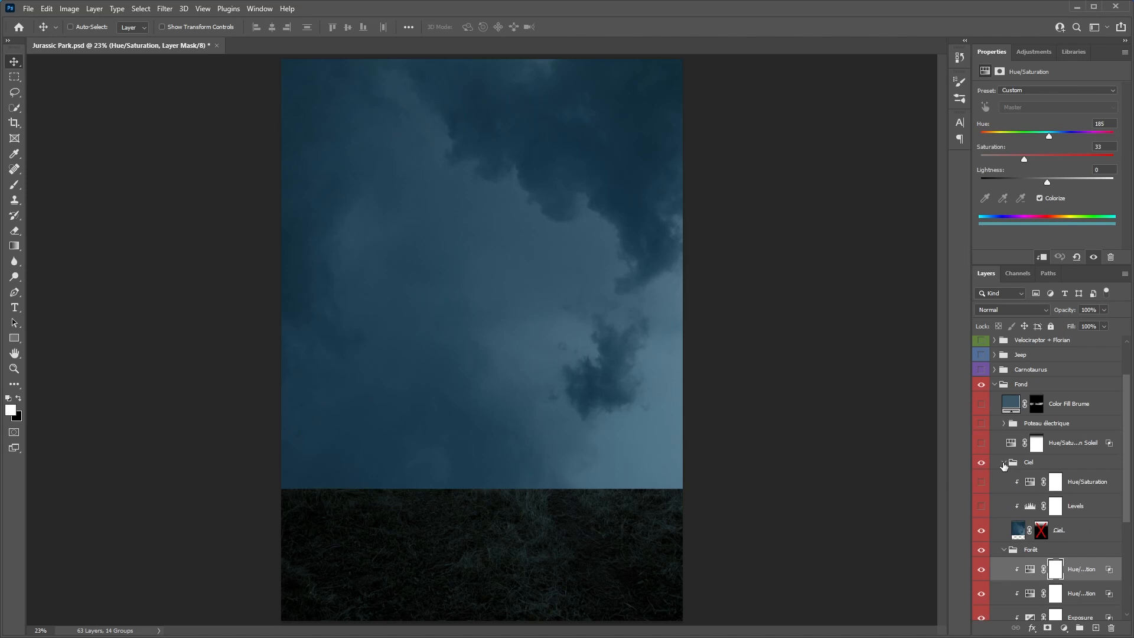
left_click(1018, 532)
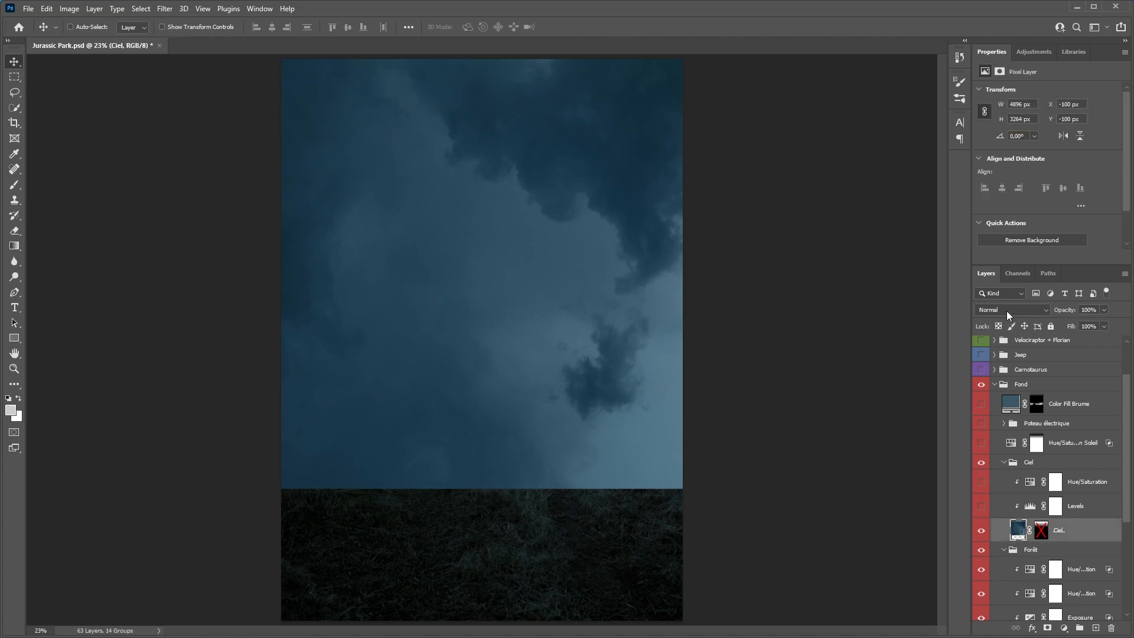
left_click(1006, 311)
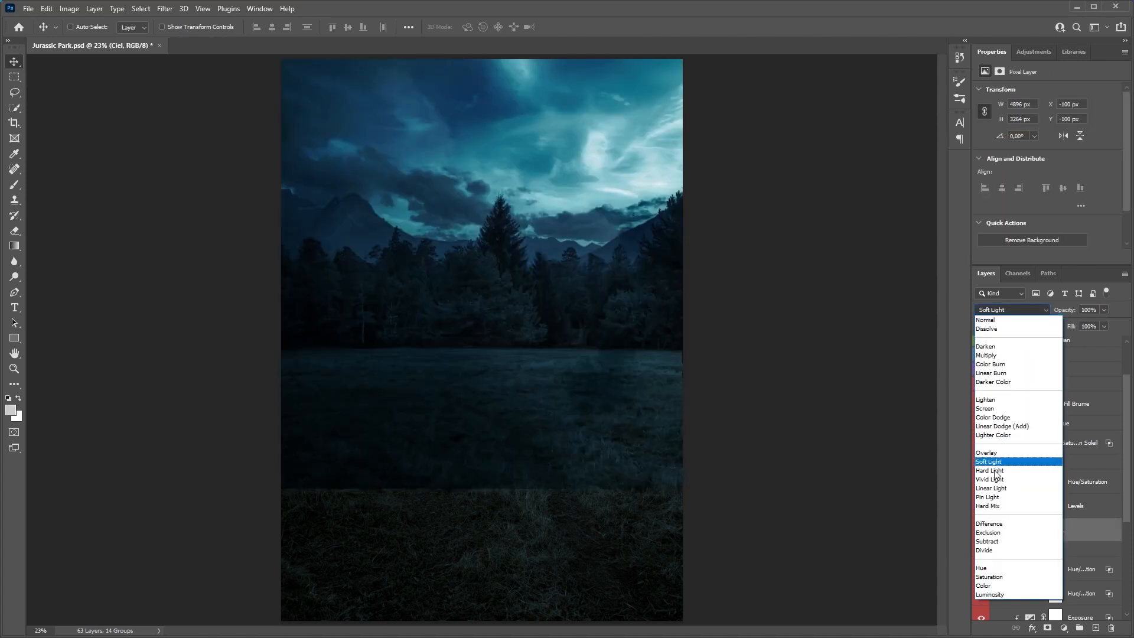
left_click(995, 471)
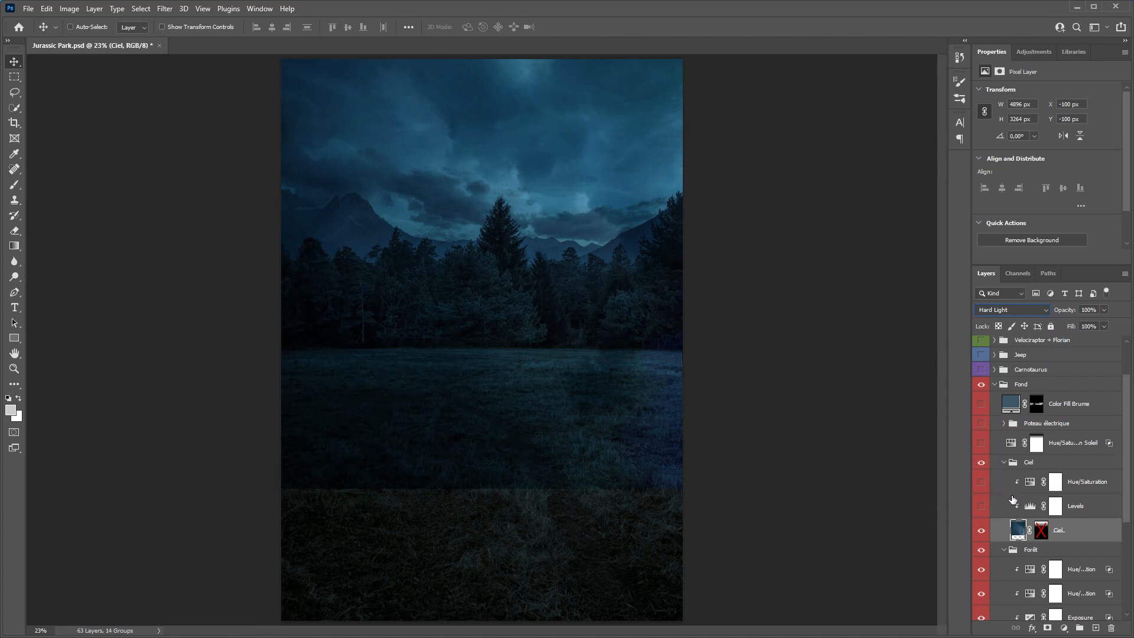
Enable the Ciel layer's mask, and turn on the group's Levels and Hue/Saturation adjustments with their settings displayed
left_click(1043, 533, "shift")
left_click(1042, 534, "shift")
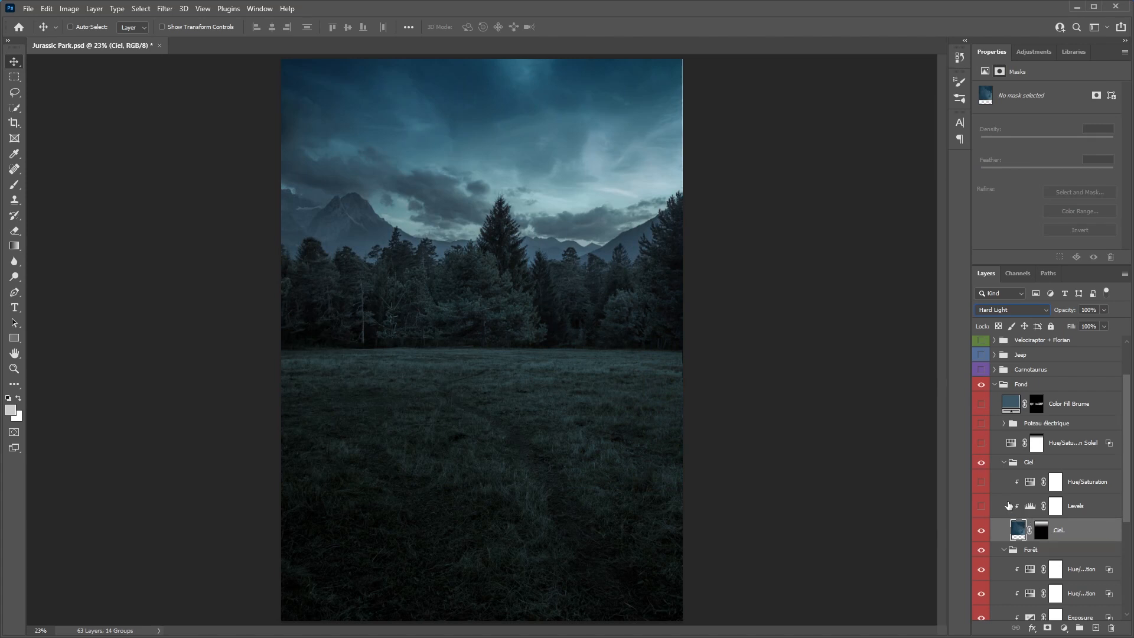
left_click(982, 509)
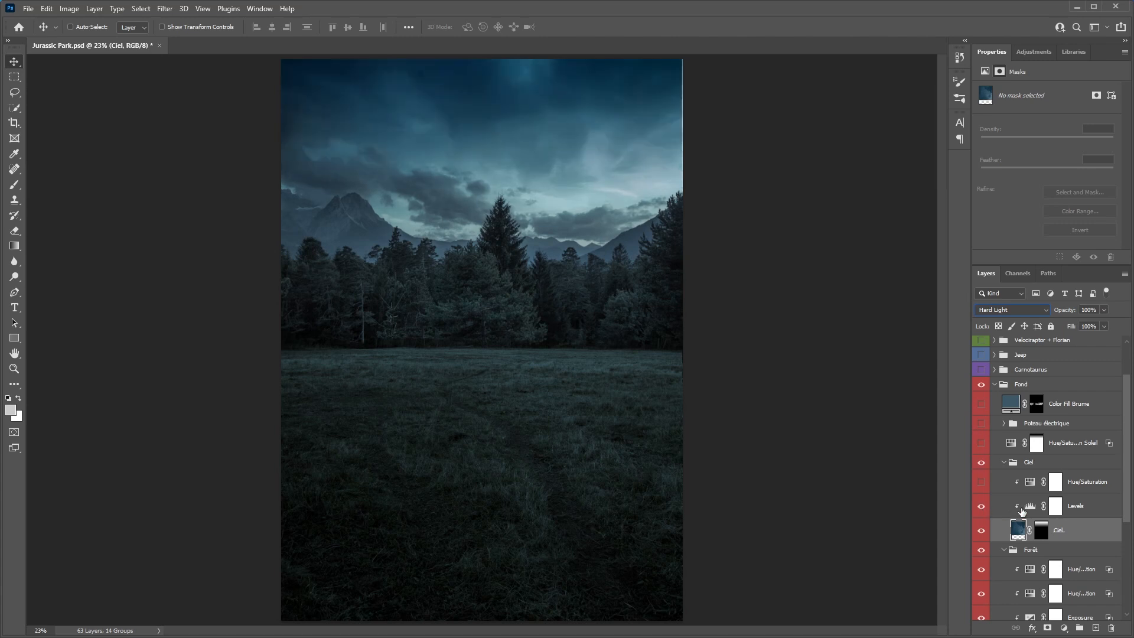
left_click(1026, 510)
left_click(981, 481)
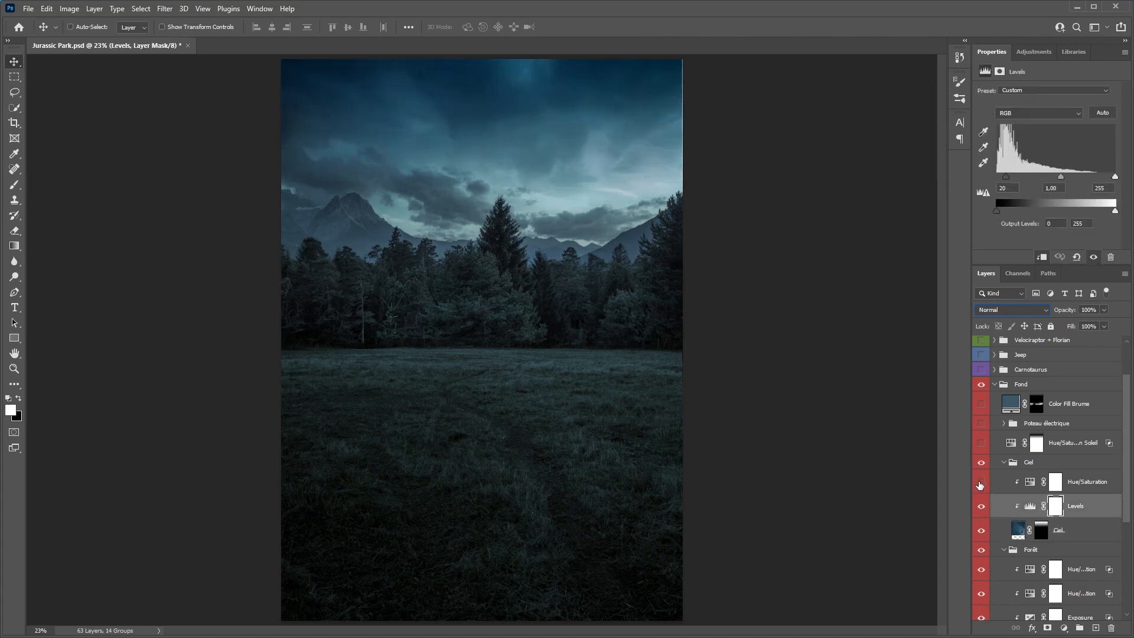
left_click(1028, 484)
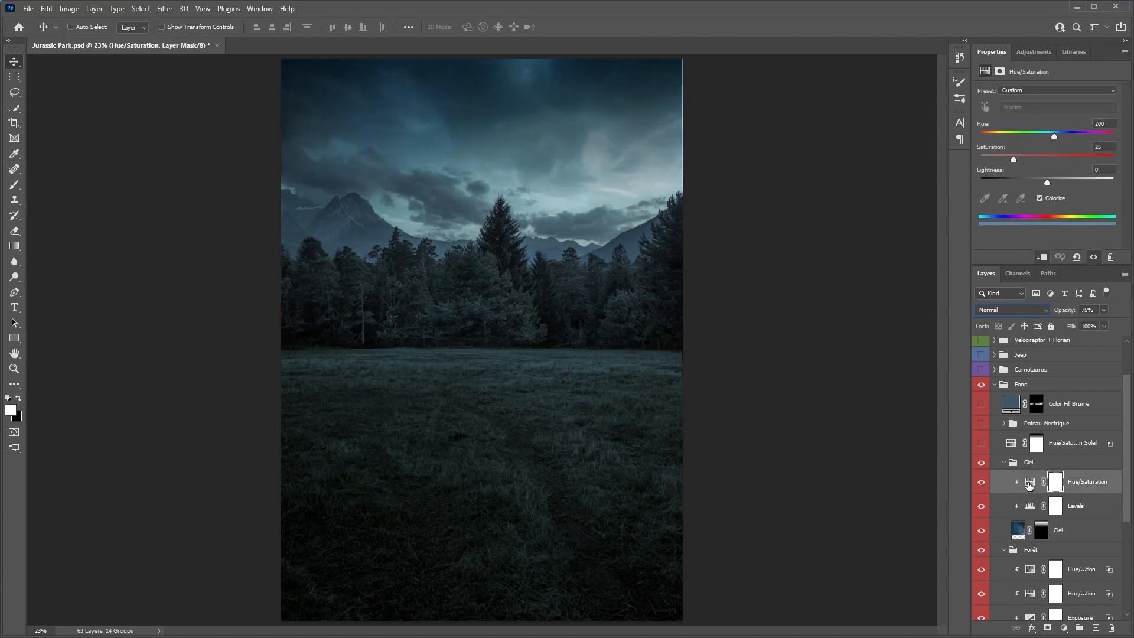
Select the Hue/Saturation Soleil adjustment above the Ciel group and turn on its visibility
left_click(1043, 444)
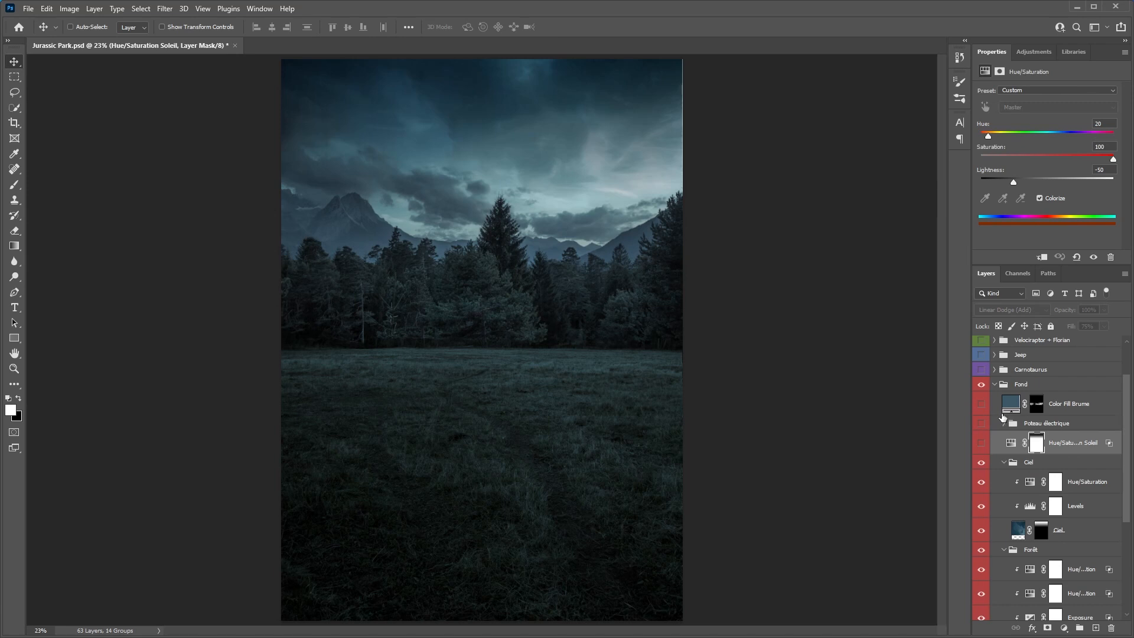
left_click(982, 442)
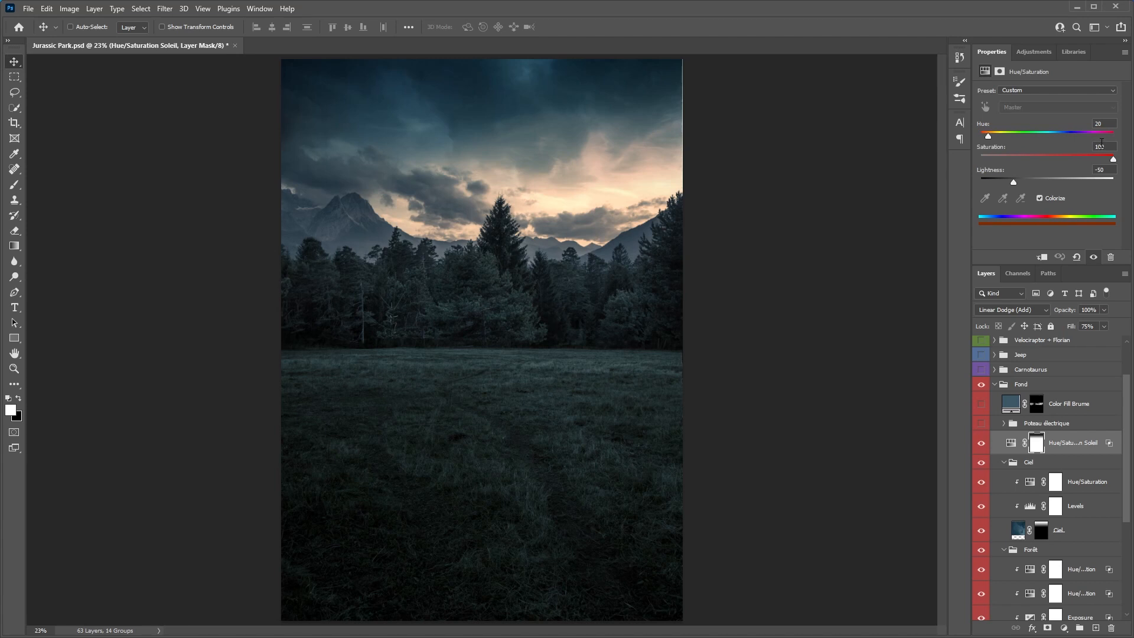
right_click(1065, 444)
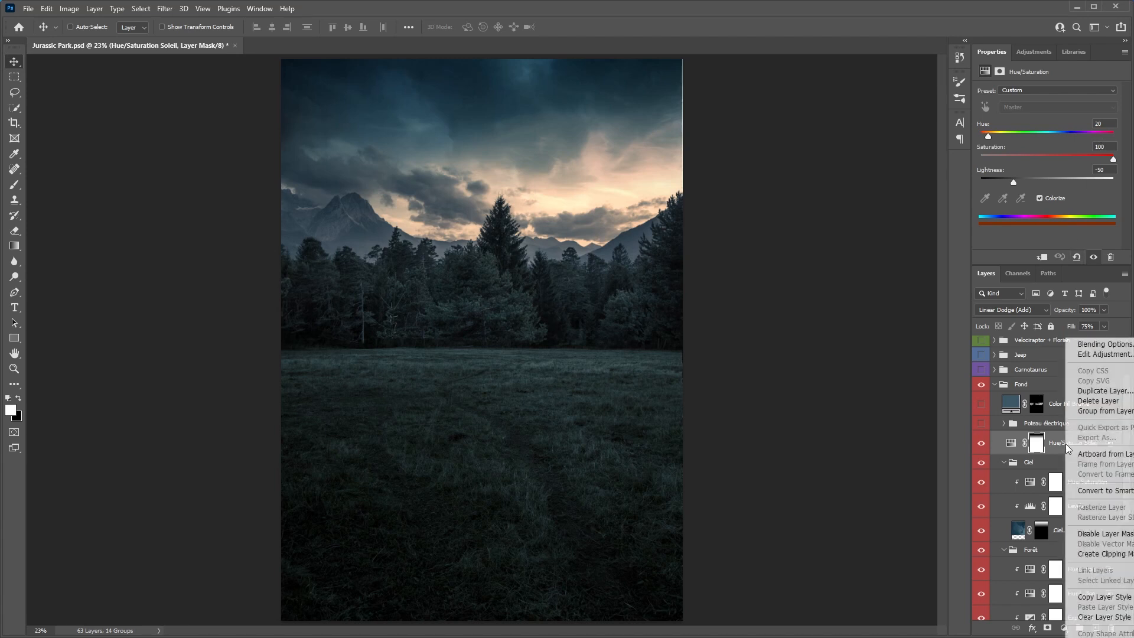
left_click(1100, 348)
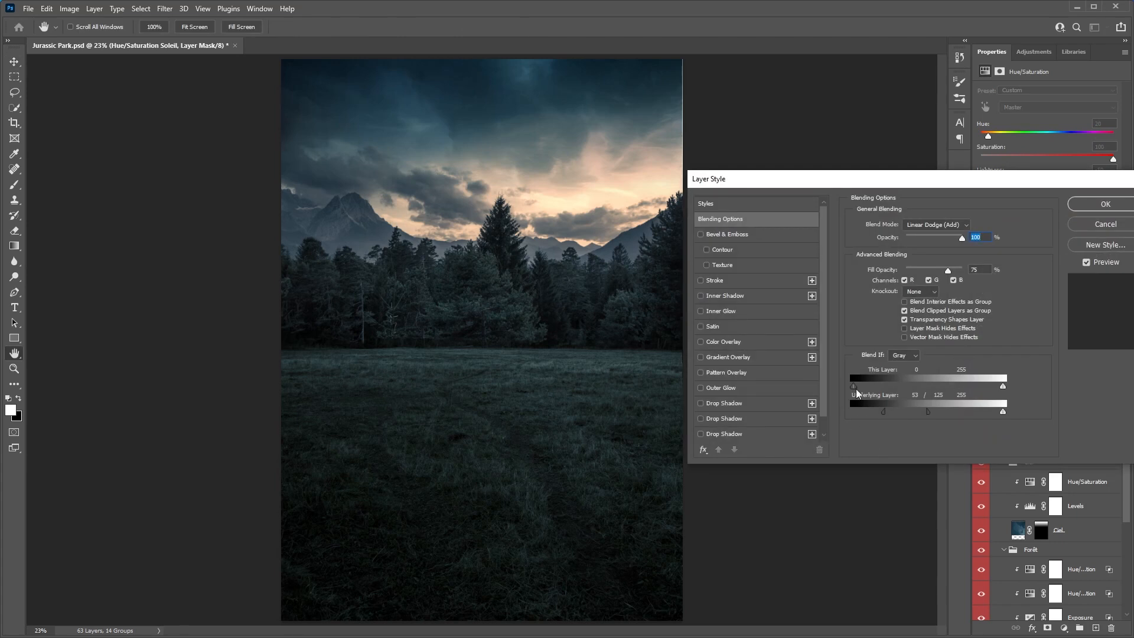
left_click_drag(928, 411, 845, 415)
key("Escape")
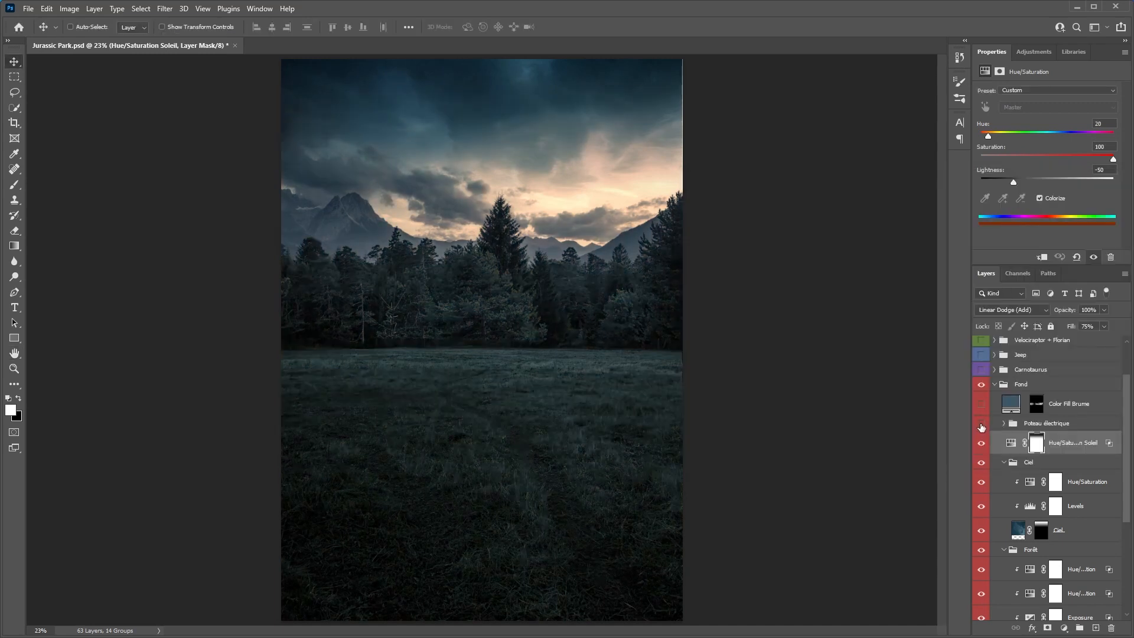
Show and expand the Poteau électrique group to bring the electric pole into the scene
left_click(981, 425)
left_click(1004, 425)
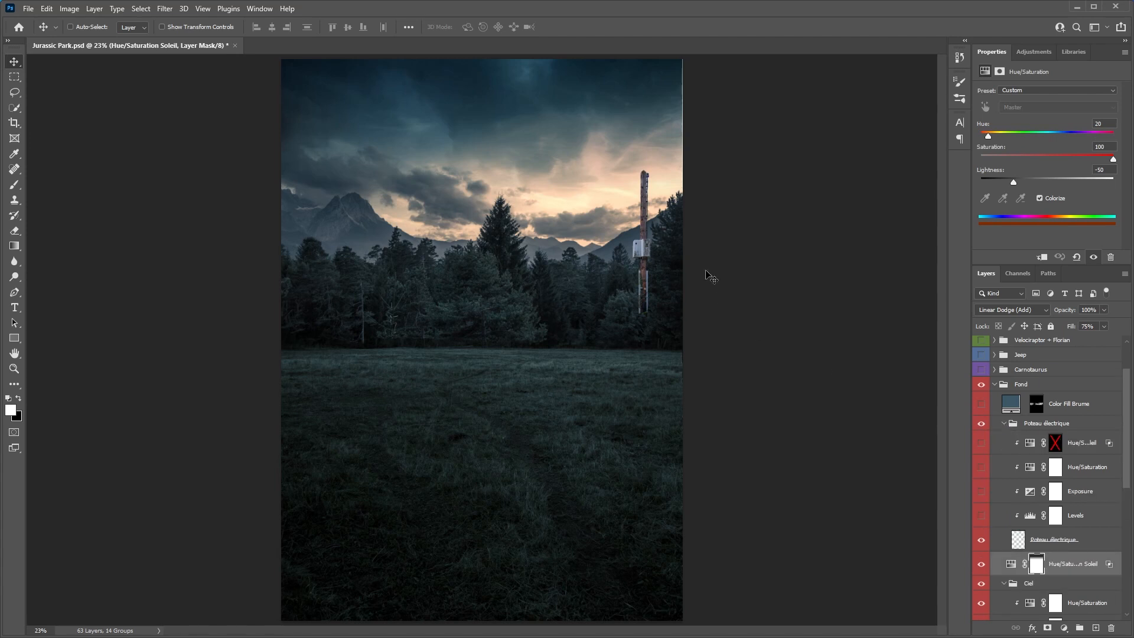
scroll(647, 230, "up", 3)
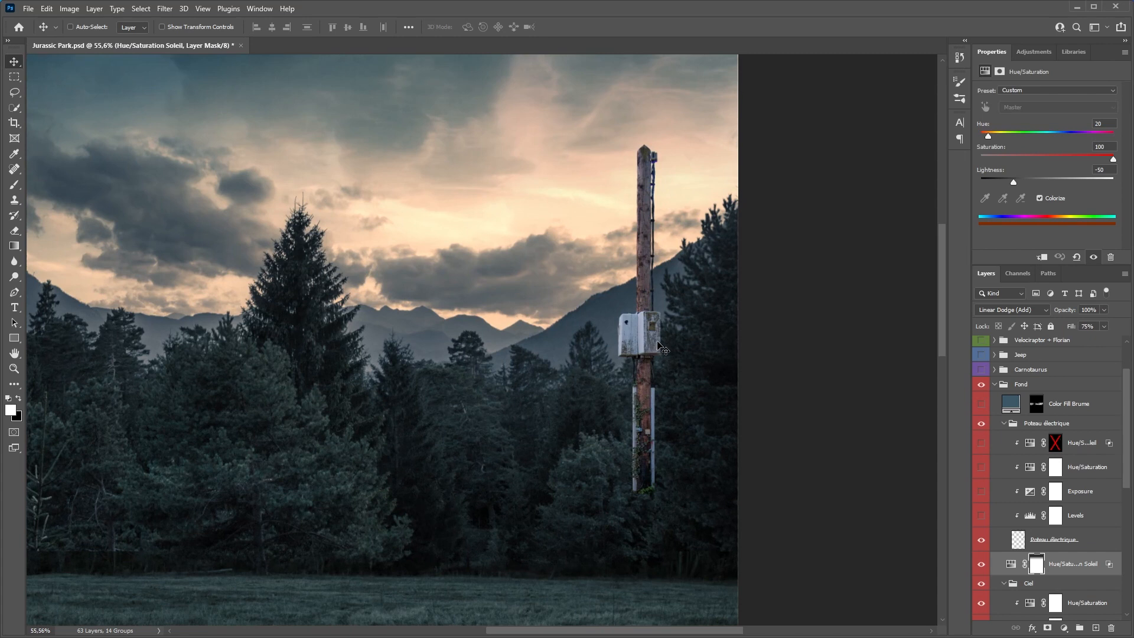
Turn on the Levels, Exposure and Hue/Saturation adjustments in the Poteau électrique group and display the settings of each
left_click(982, 517)
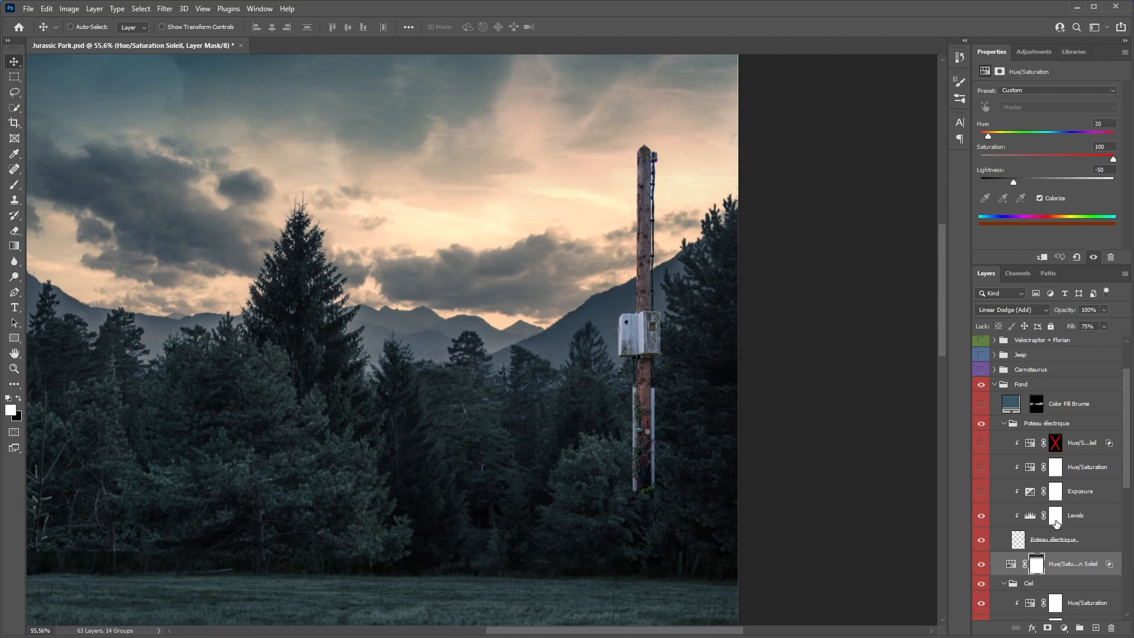
left_click(1031, 517)
left_click(982, 492)
left_click(1030, 494)
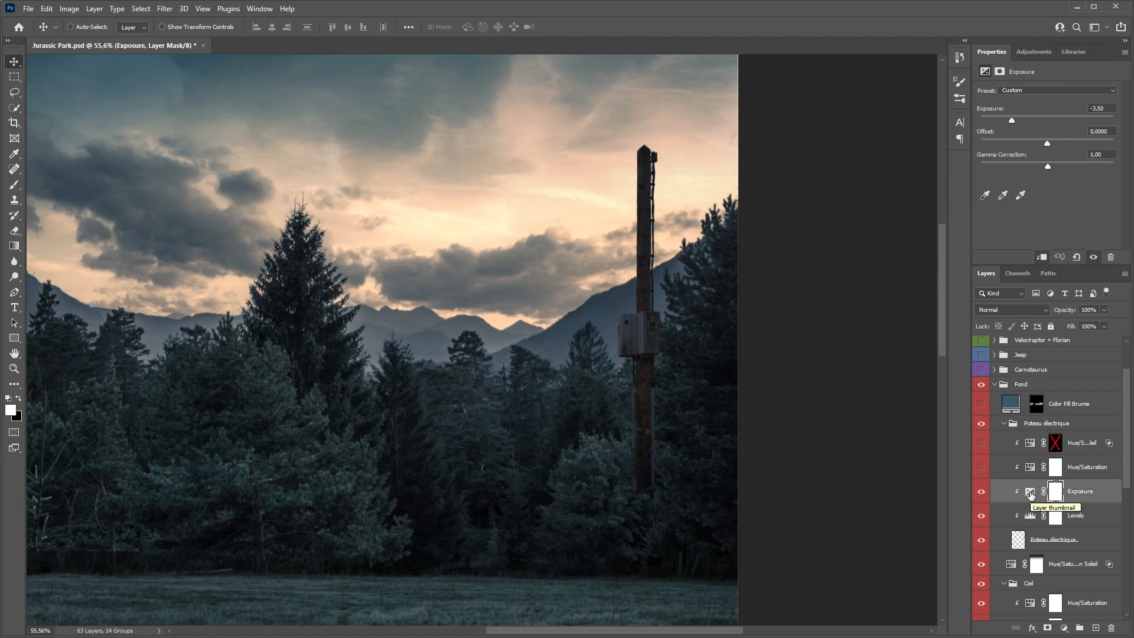
left_click(981, 467)
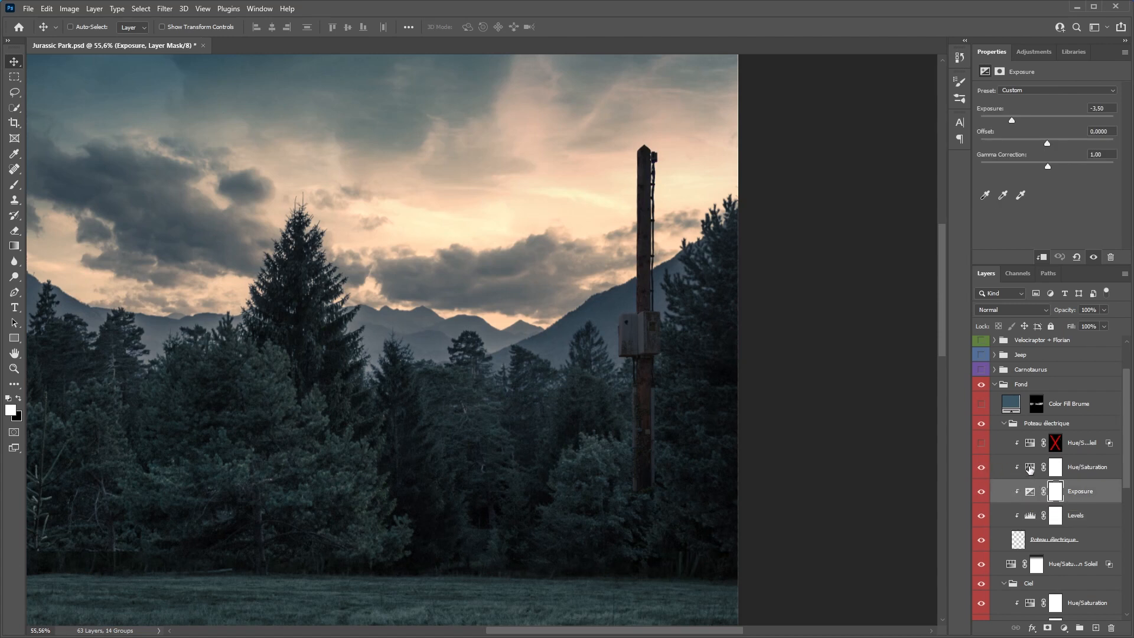
left_click(1029, 468)
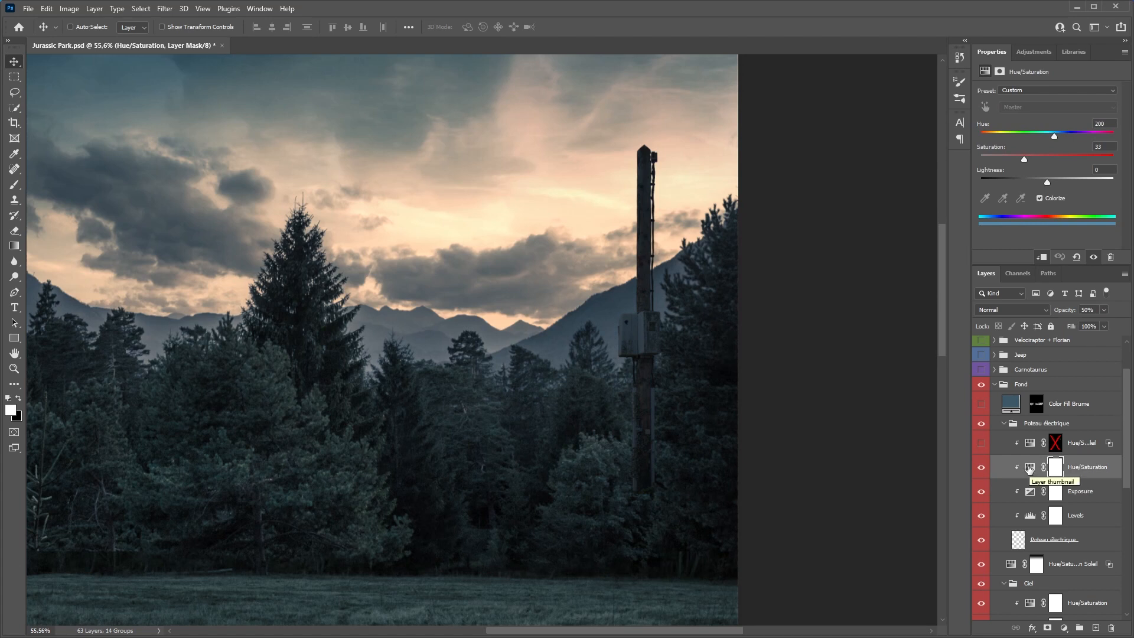
Turn on the pole's Hue/Saturation Soleil adjustment, enable its layer mask, and view the mask alone before returning to the image
left_click(981, 444)
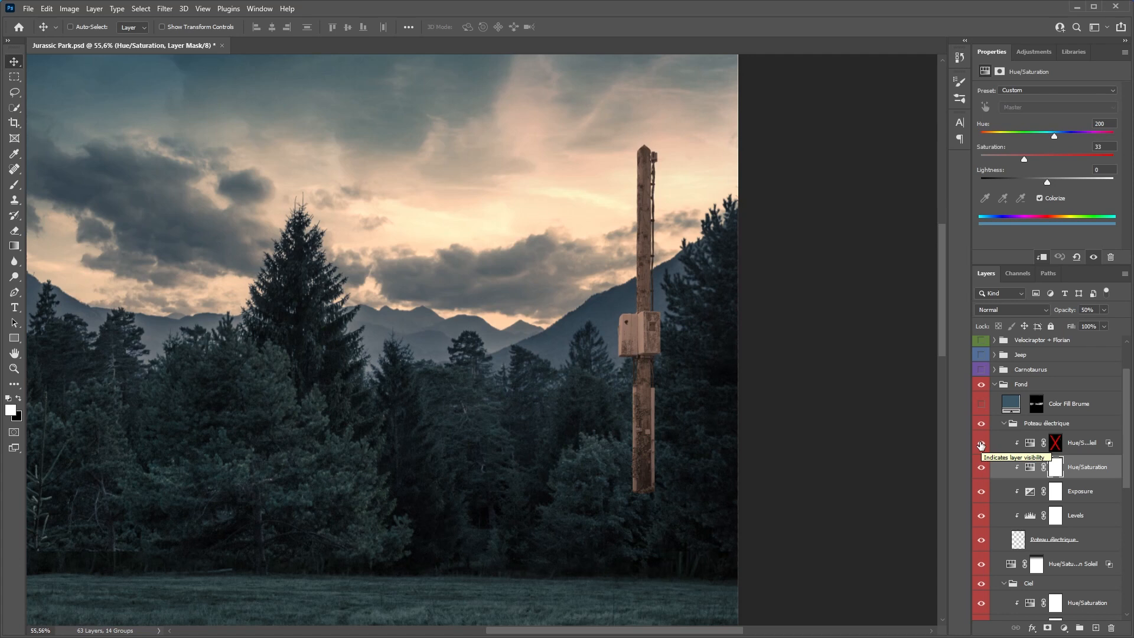
left_click(1055, 444, "shift")
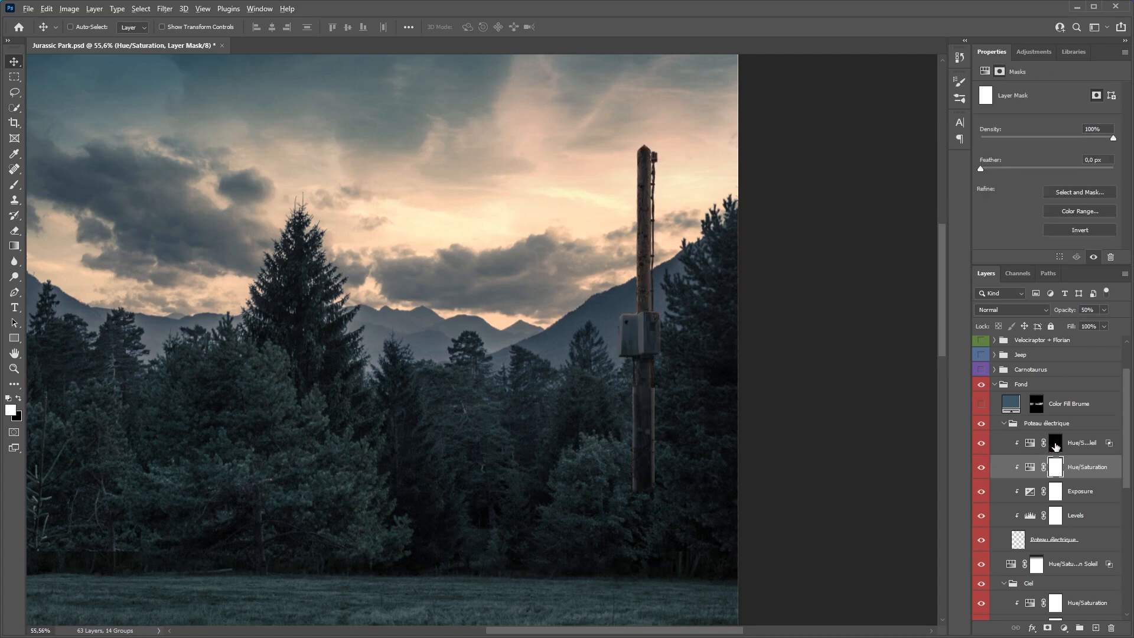
left_click(1055, 444, "alt")
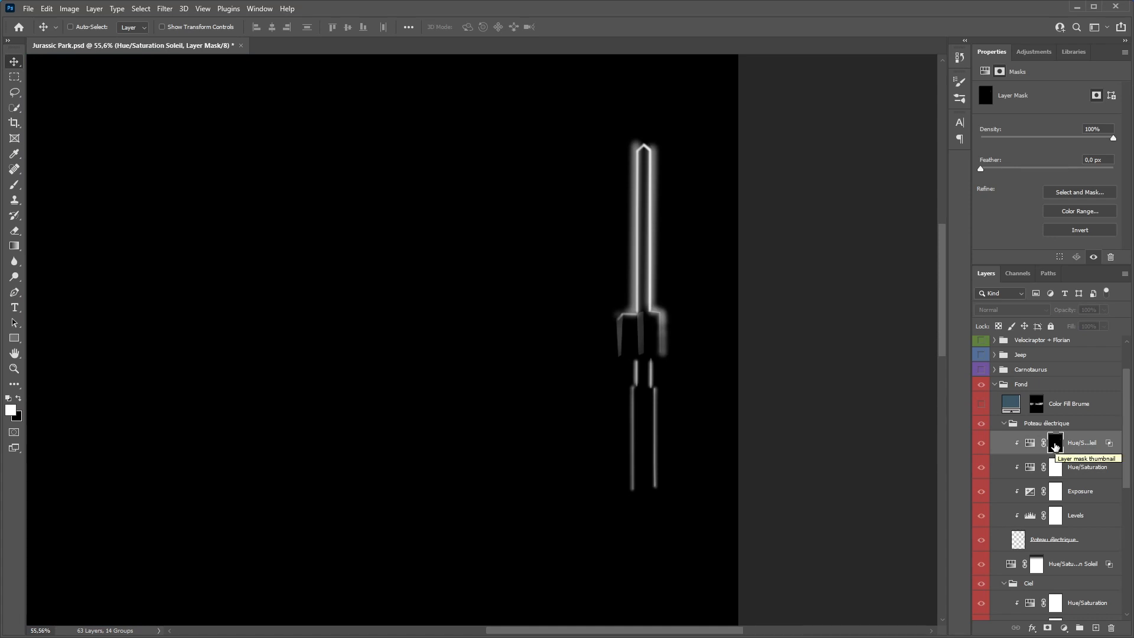
left_click(1056, 447, "alt")
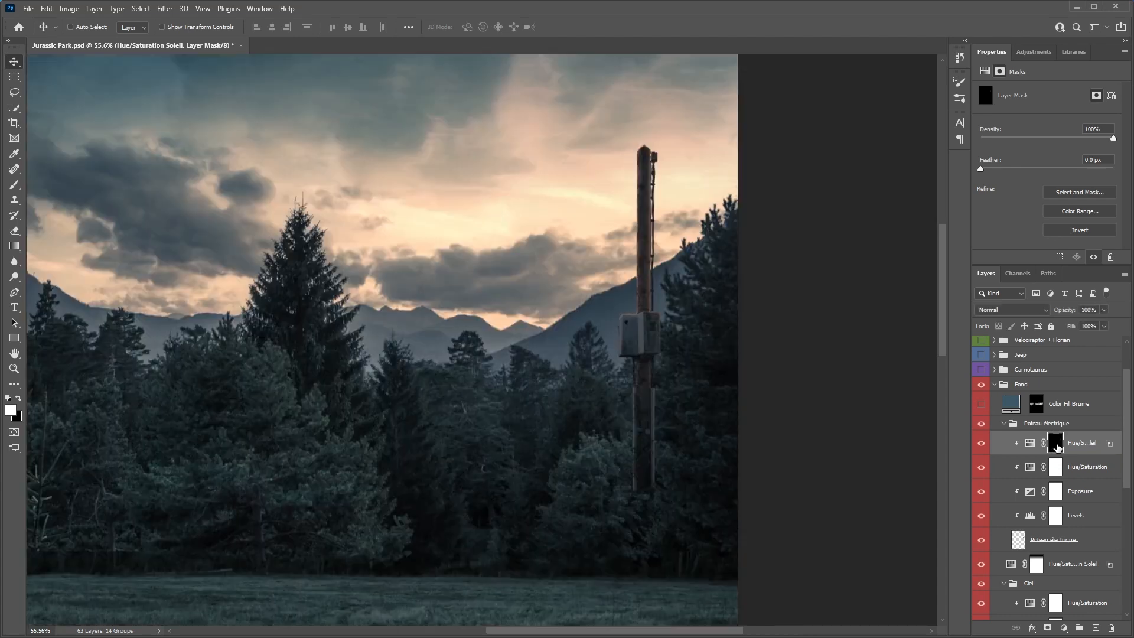
Turn on the Color Fill Brume fog layer, view its mask alone on the canvas, and collapse the Fond group
left_click(33, 629)
type("23")
key("Return")
left_click(981, 406)
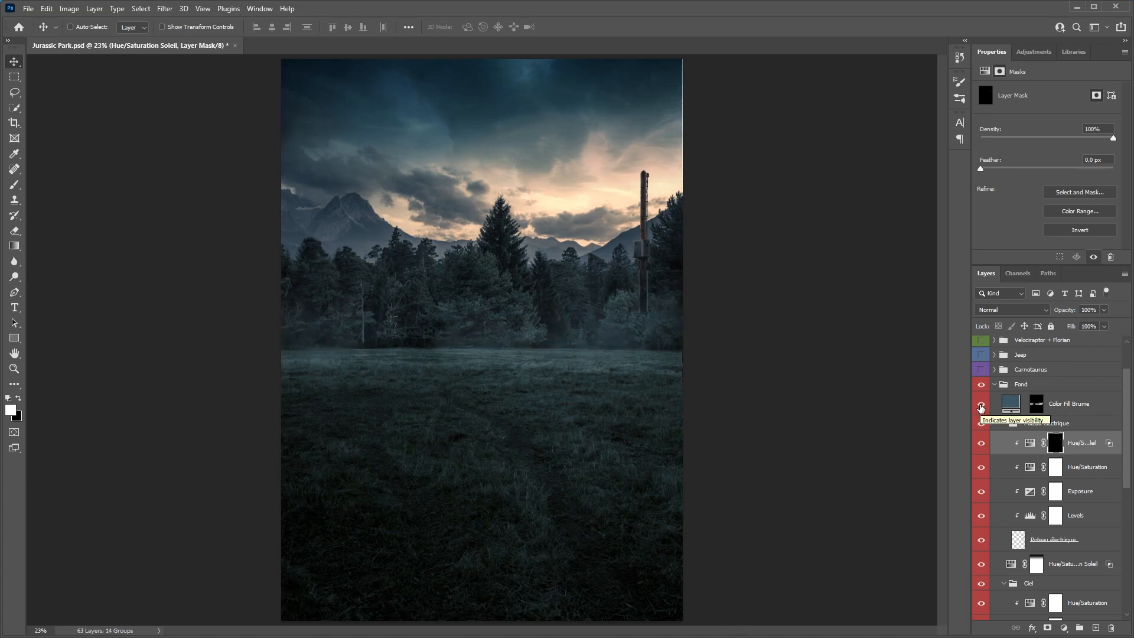
left_click(1036, 408, "alt")
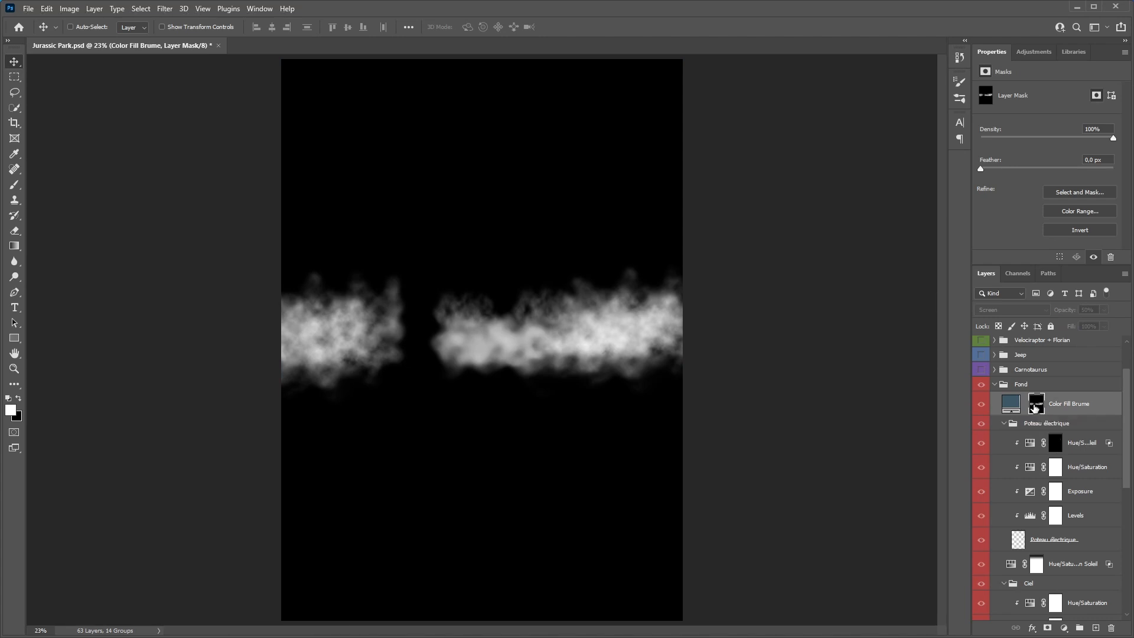
left_click(1034, 407, "alt")
left_click(995, 384)
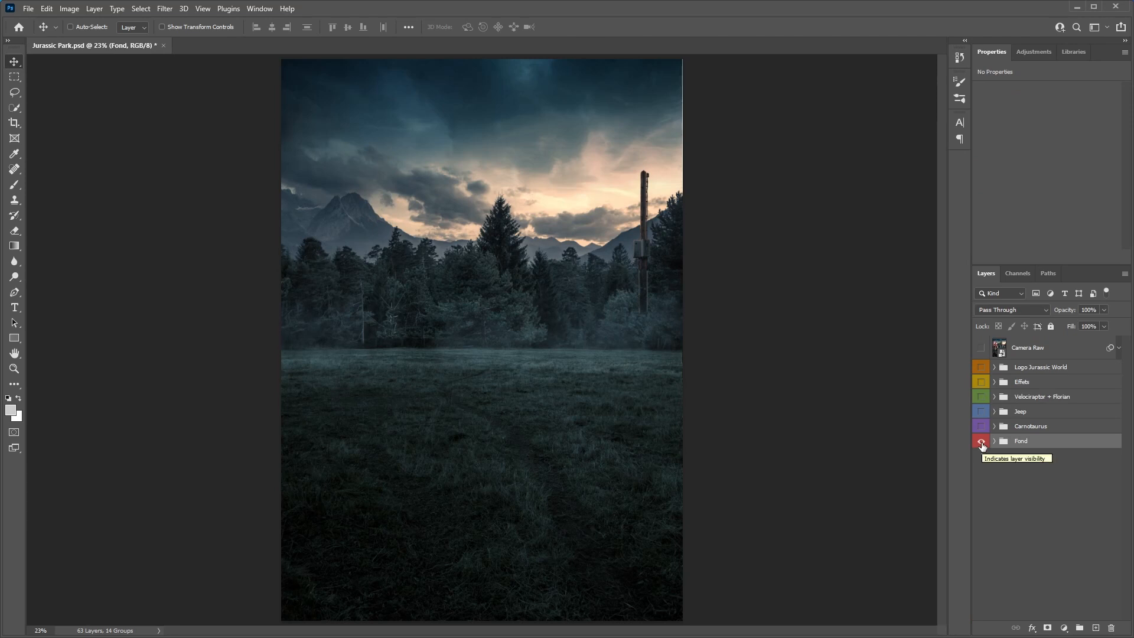
Make the Carnotaurus, velociraptor-and-rider and Jeep groups visible
key("alt+bracketright")
key("alt+bracketright")
key("alt+bracketright")
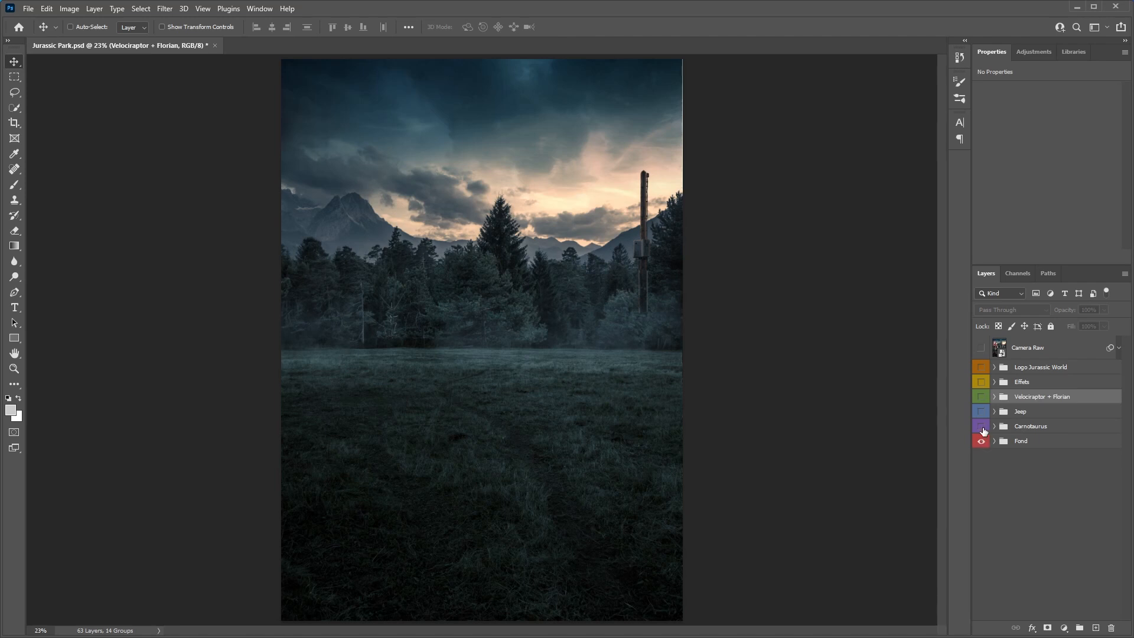
left_click(981, 427)
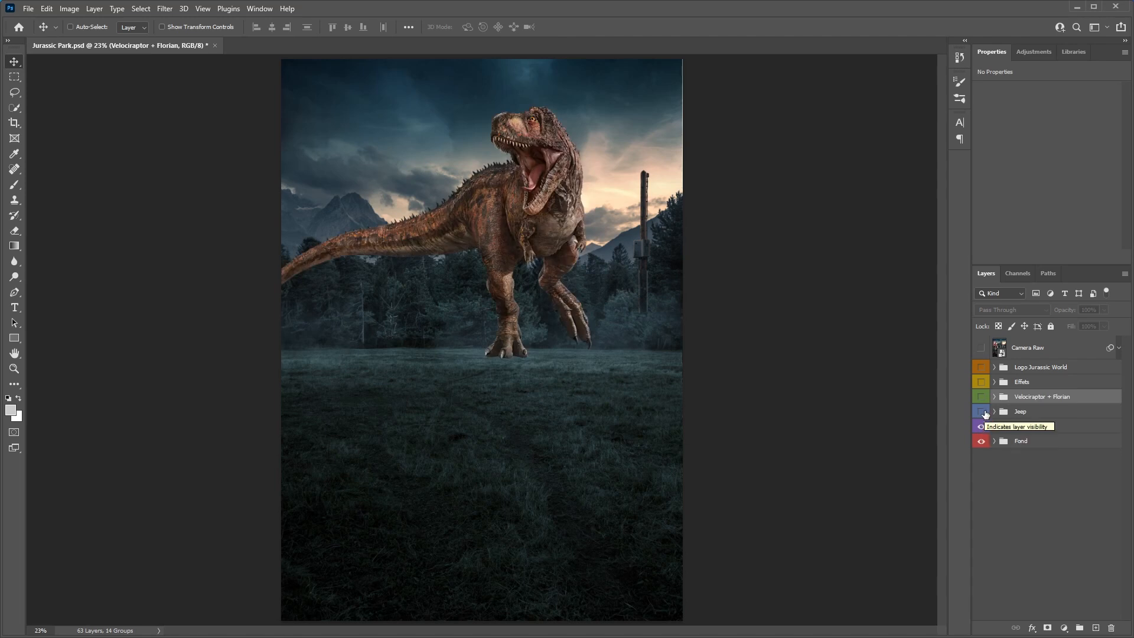
left_click(980, 397)
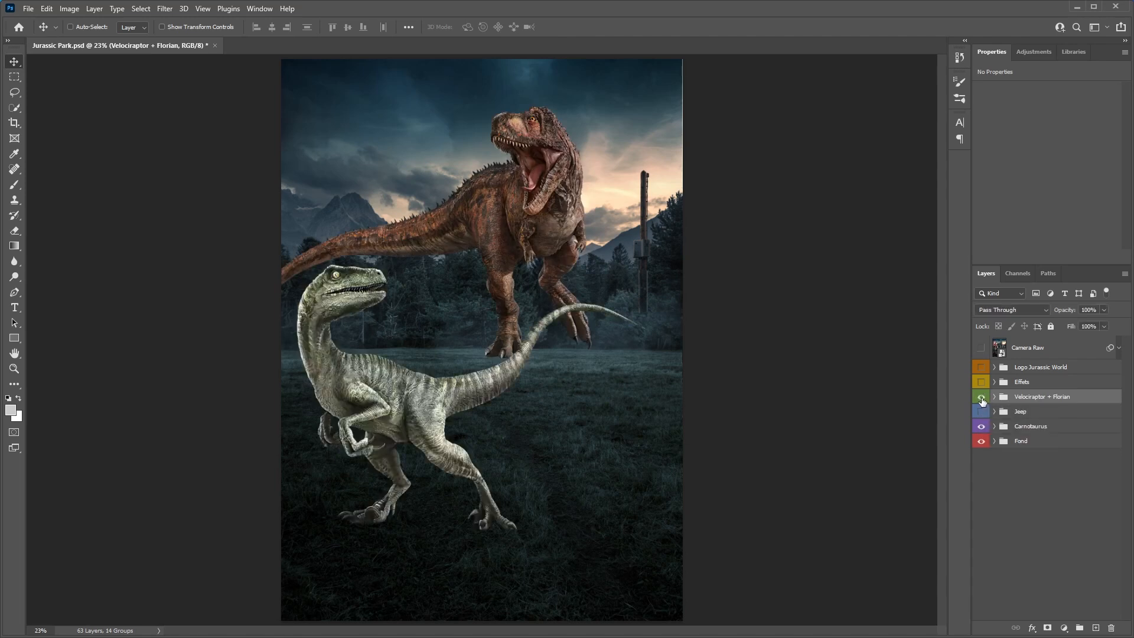
left_click(980, 412)
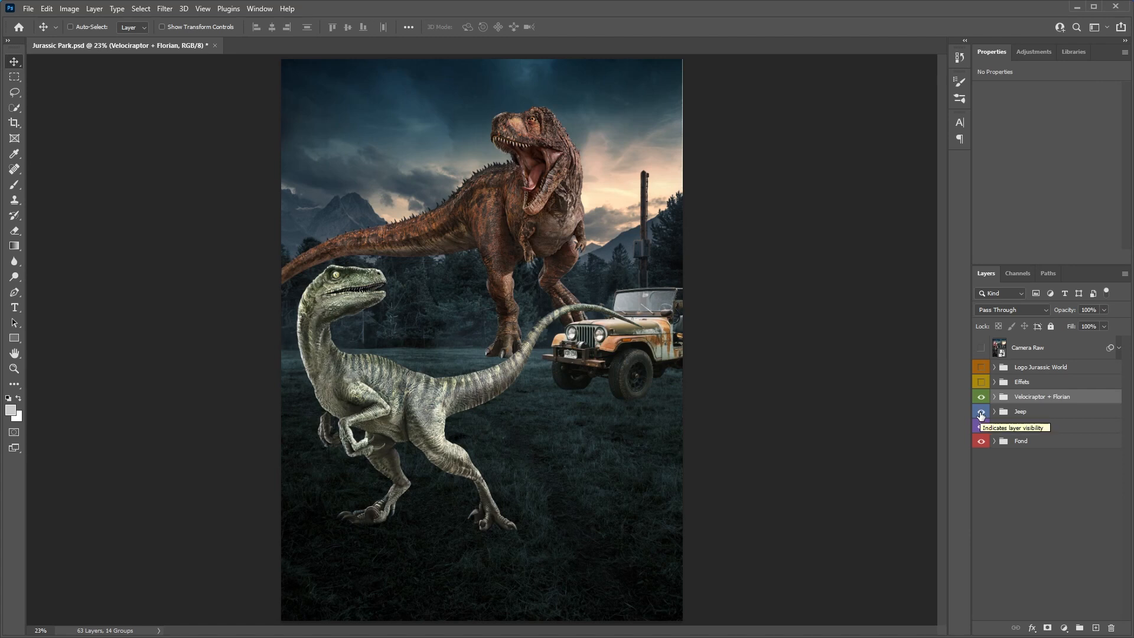
Expand the velociraptor-and-rider group, show the rider's subgroup, and enable the rider image layer's mask
left_click(994, 397)
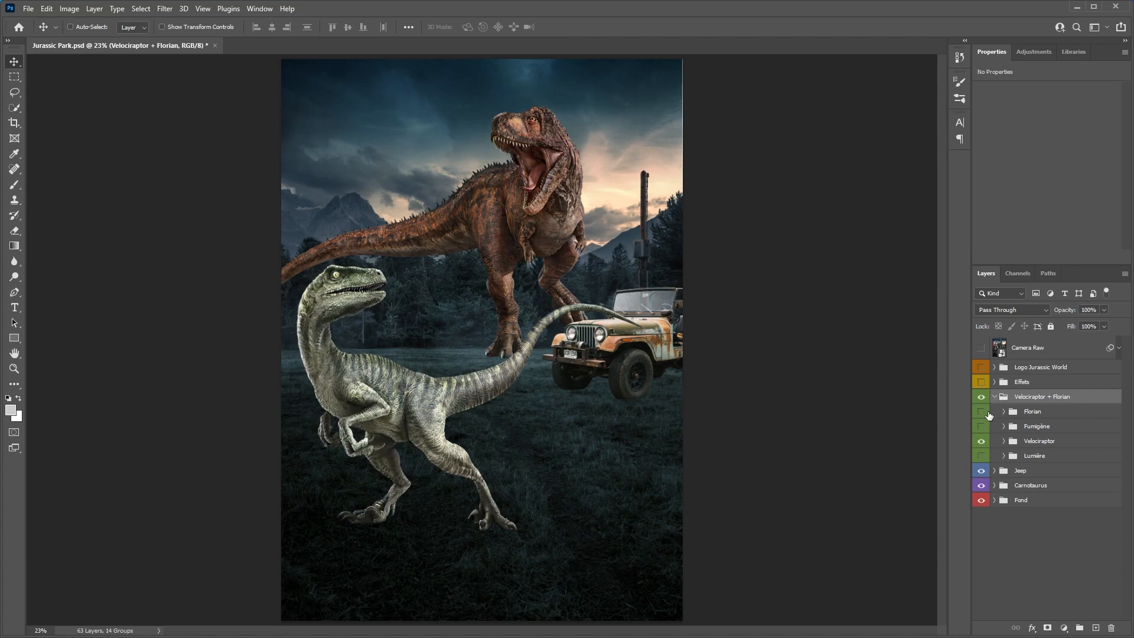
left_click(981, 411)
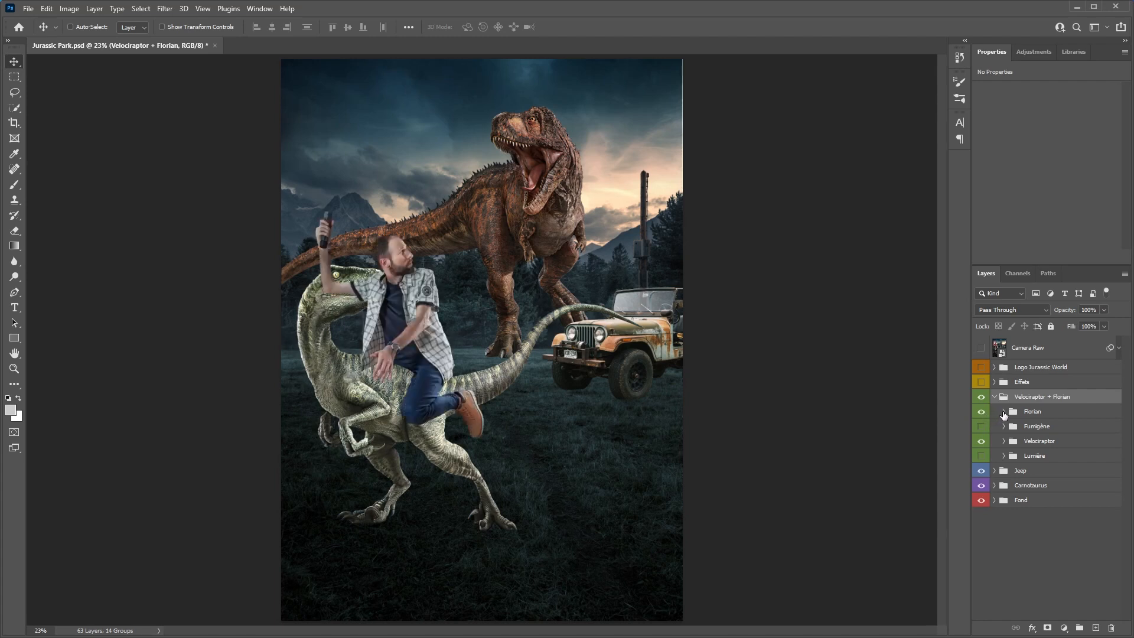
left_click(1002, 412)
scroll(1012, 475, "down", 3)
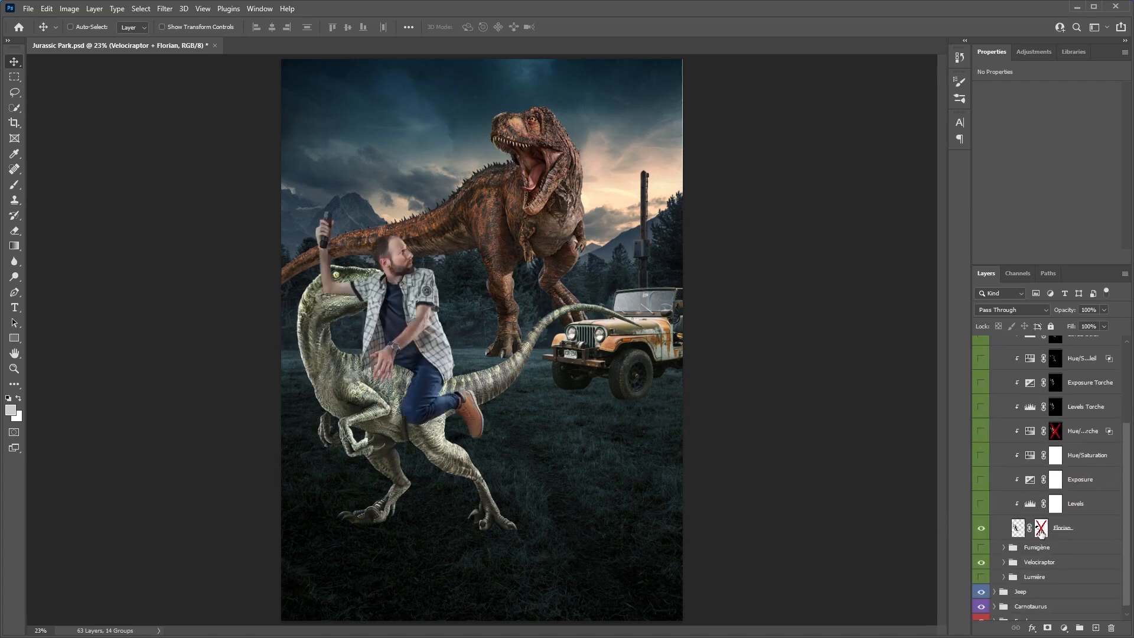
left_click(1042, 528, "shift")
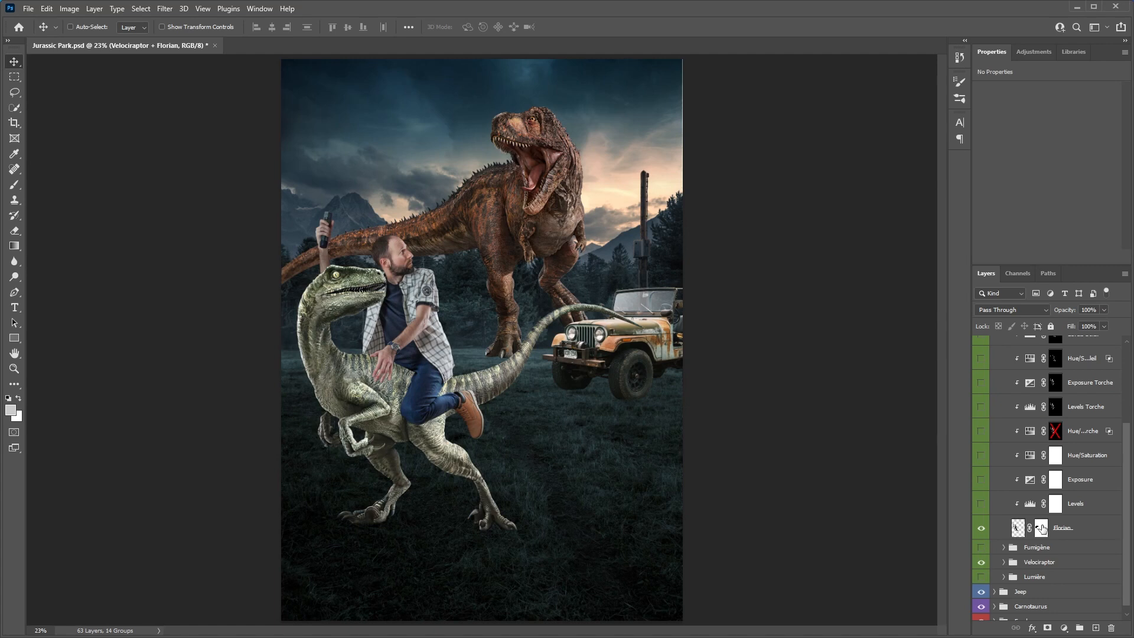
scroll(1031, 502, "up", 5)
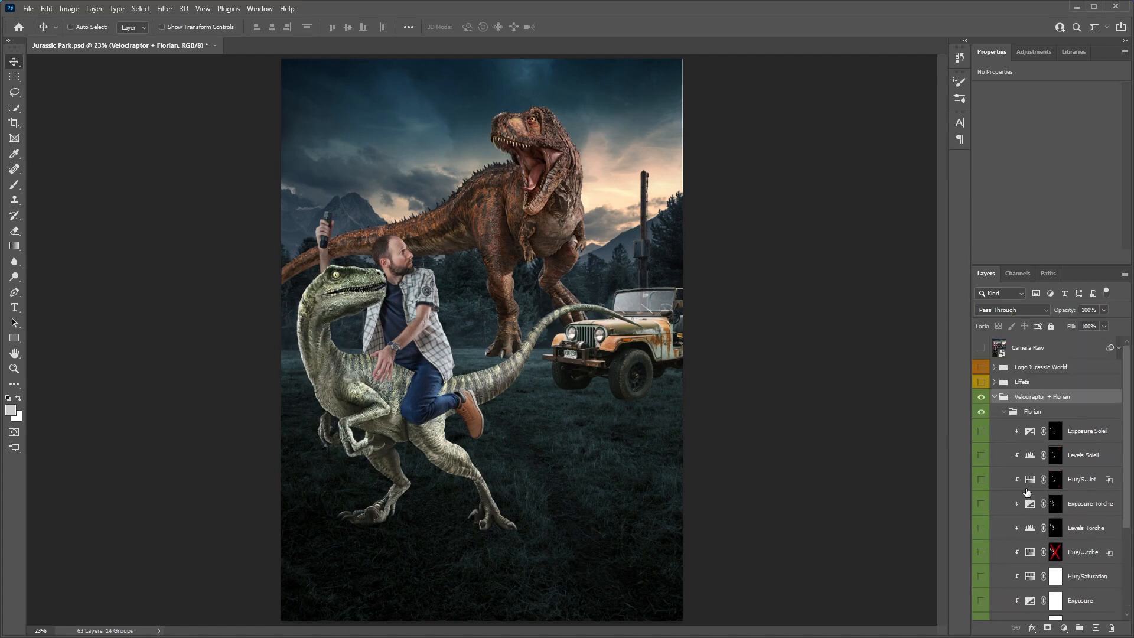
left_click(1004, 412)
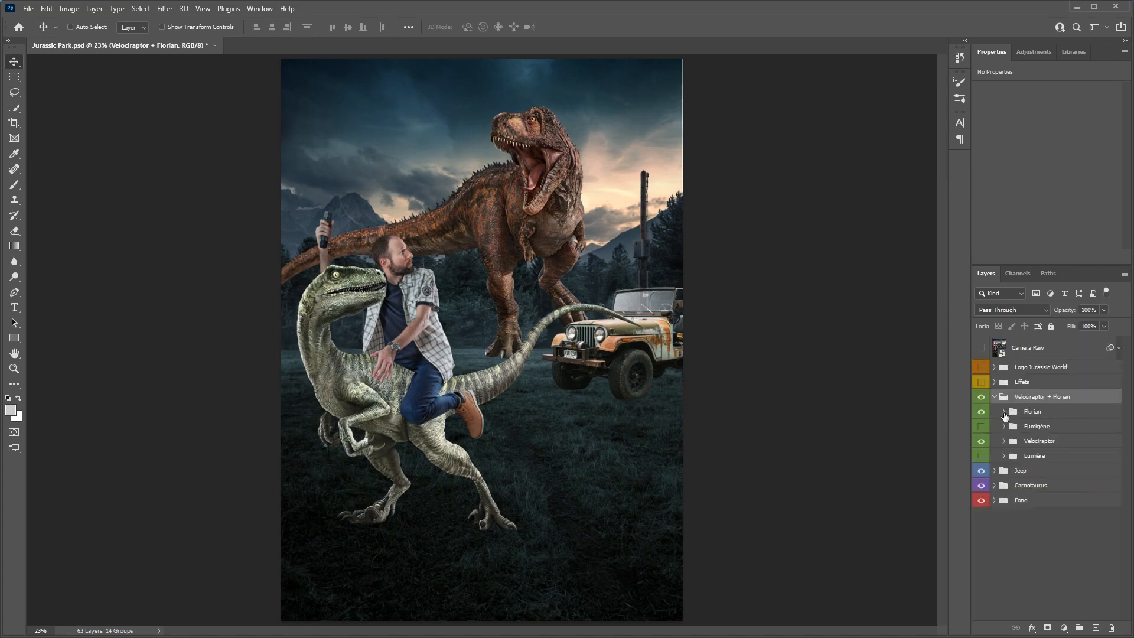
Show the Fumigène flare group, collapse its parent group, and save the document
left_click(981, 426)
left_click(995, 398)
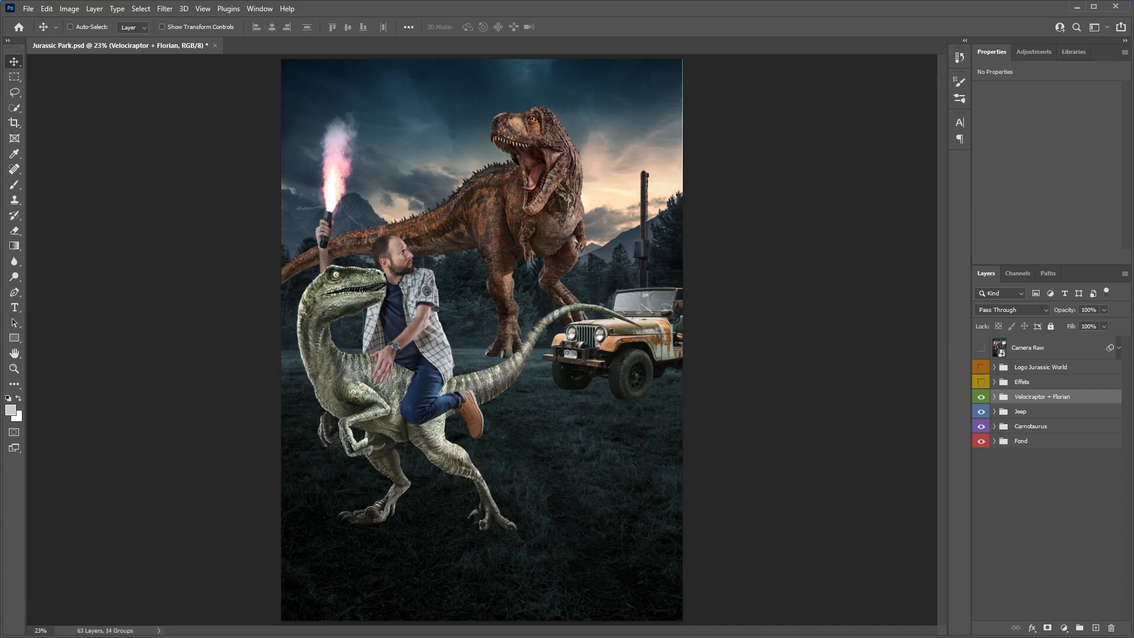
key("ctrl+s")
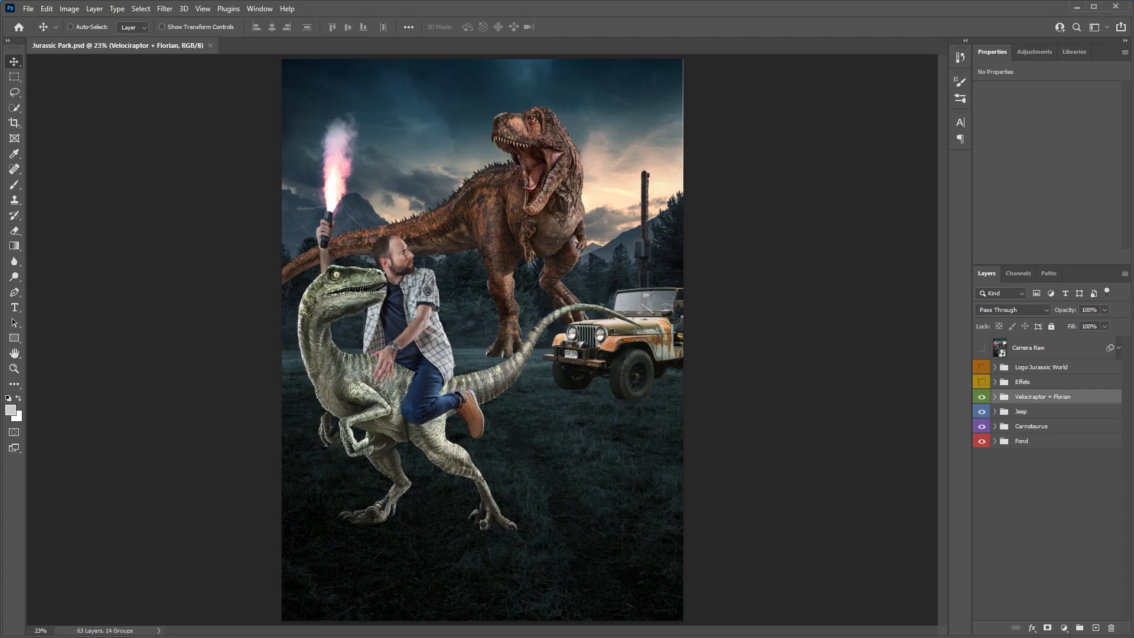
Turn on the Carnotaurus group's Levels, Exposure and plain Hue/Saturation adjustments, displaying the settings of each, and collapse the group
left_click(995, 426)
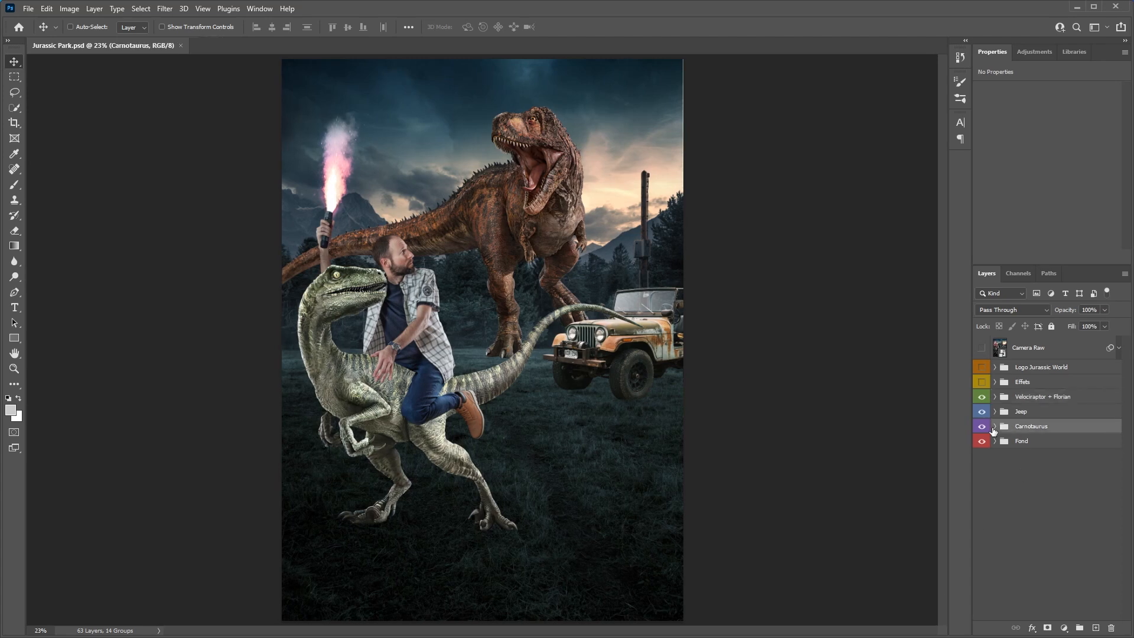
left_click(995, 427)
left_click(981, 543)
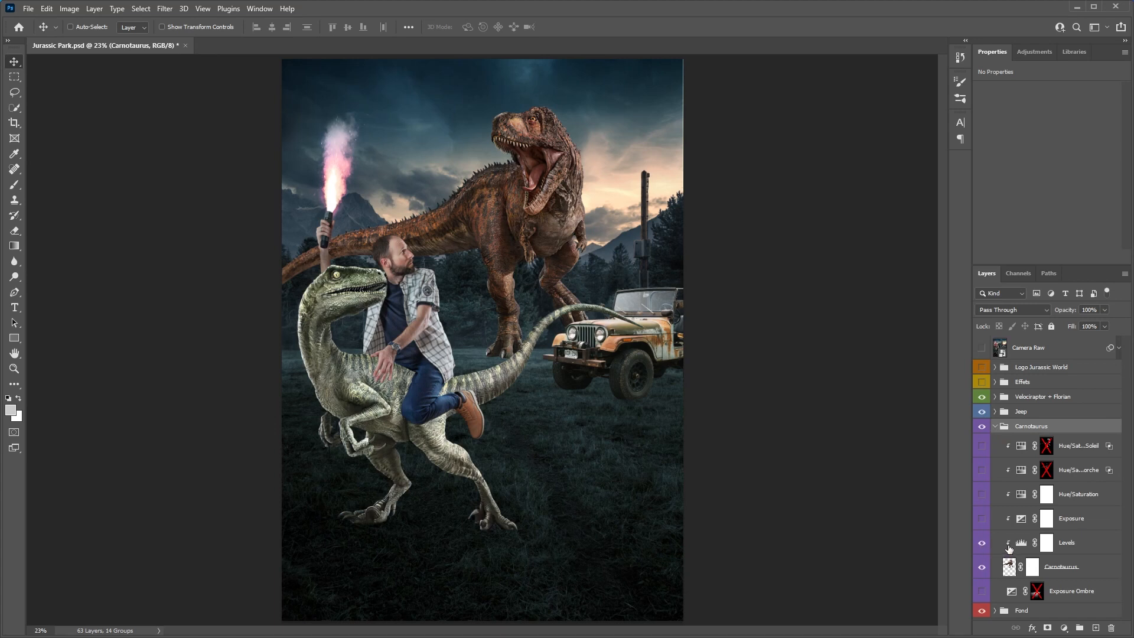
left_click(1020, 542)
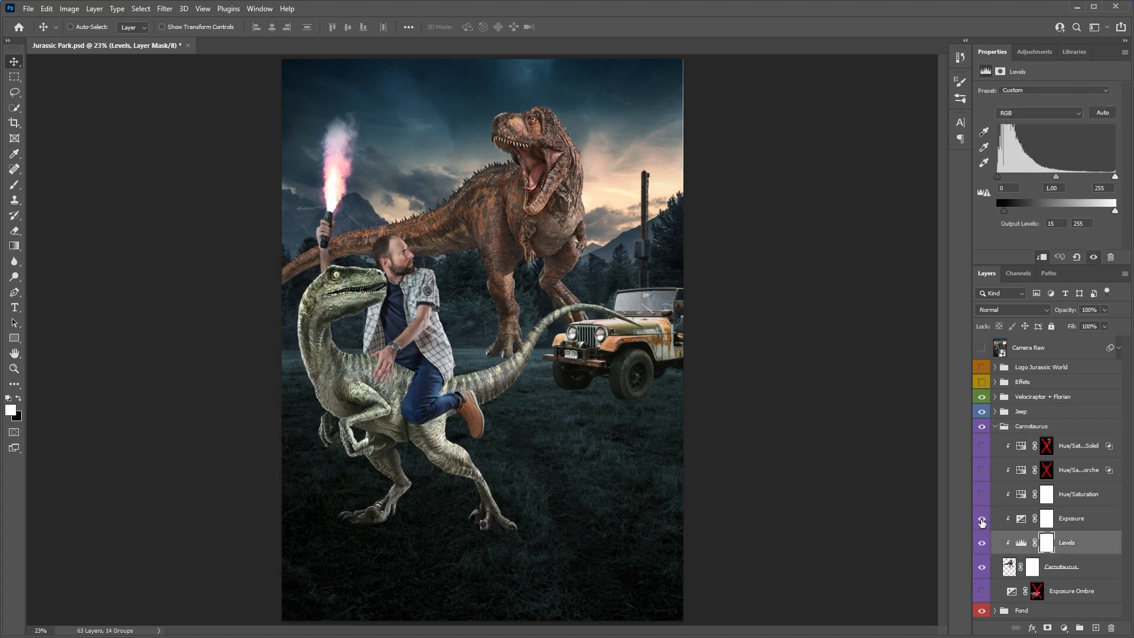
left_click(982, 518)
left_click(1019, 519)
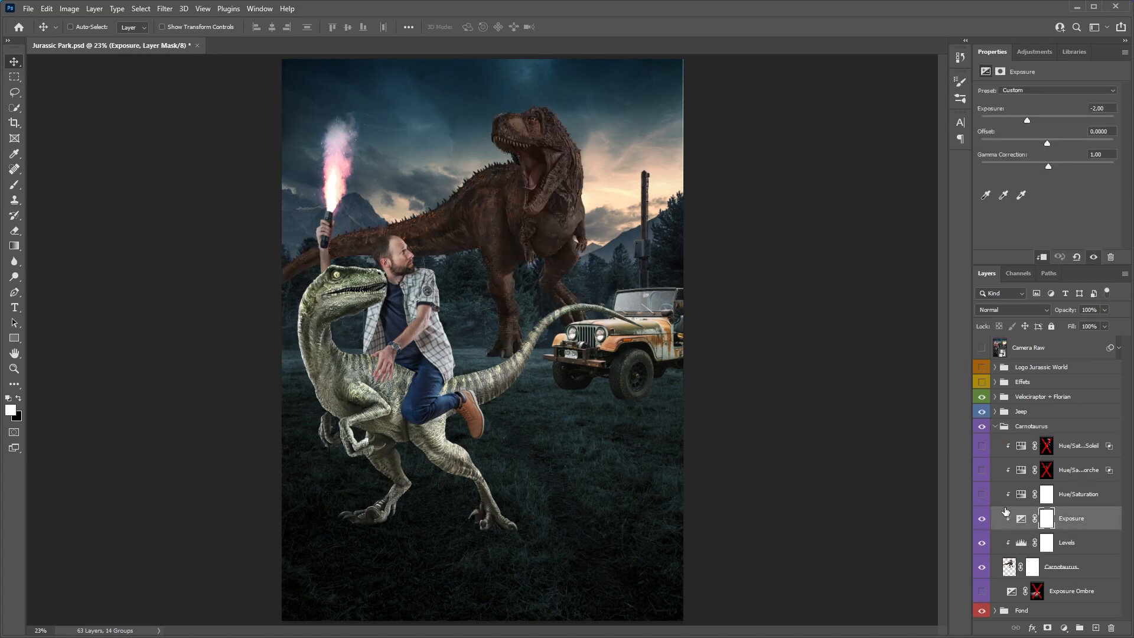
left_click(982, 495)
left_click(1020, 502)
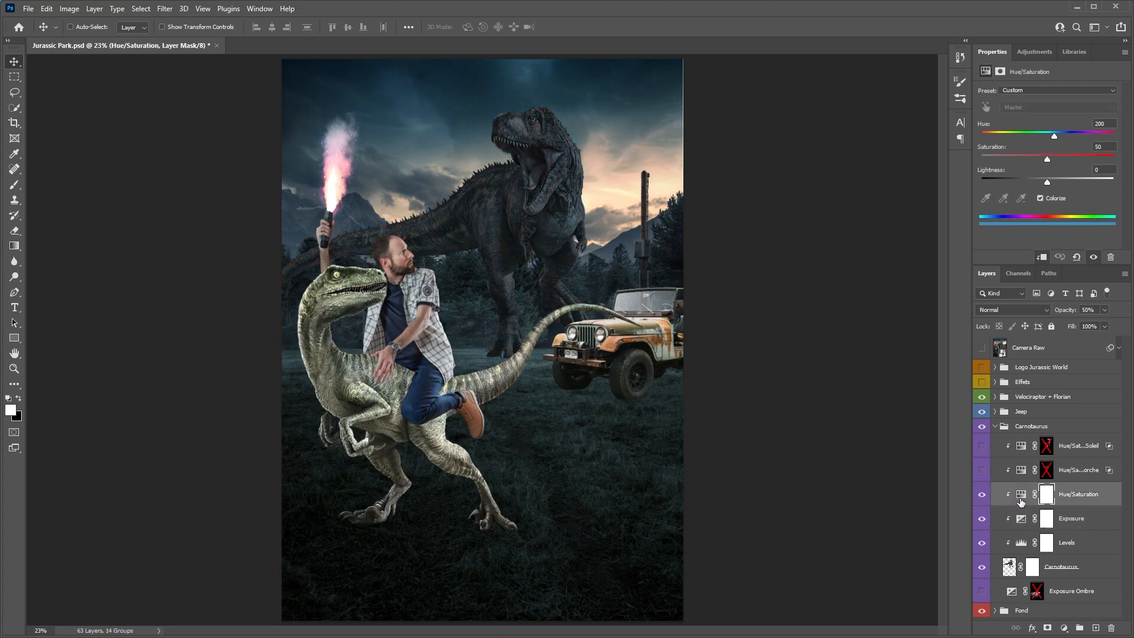
left_click(996, 426)
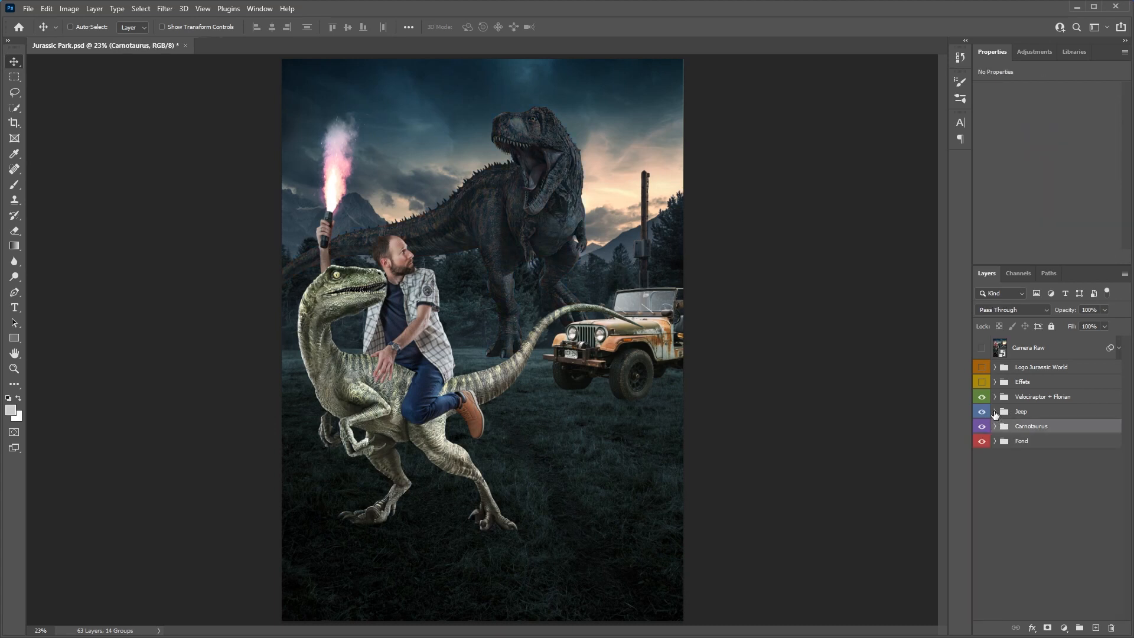
Expand the Jeep group and turn on its Levels, Exposure and plain Hue/Saturation adjustments
left_click(995, 412)
left_click(982, 576)
left_click(981, 552)
left_click(981, 527)
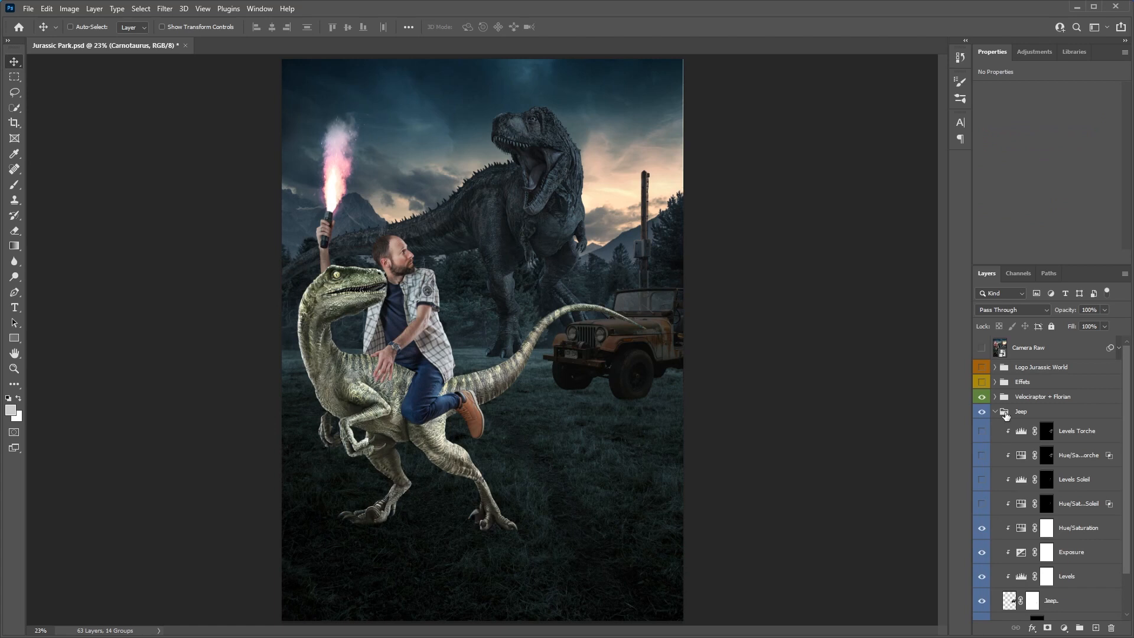
Turn on the Levels, Exposure and plain Hue/Saturation adjustments in the Velociraptor subgroup, leaving that subgroup and the Jeep group collapsed
left_click(994, 412)
left_click(994, 396)
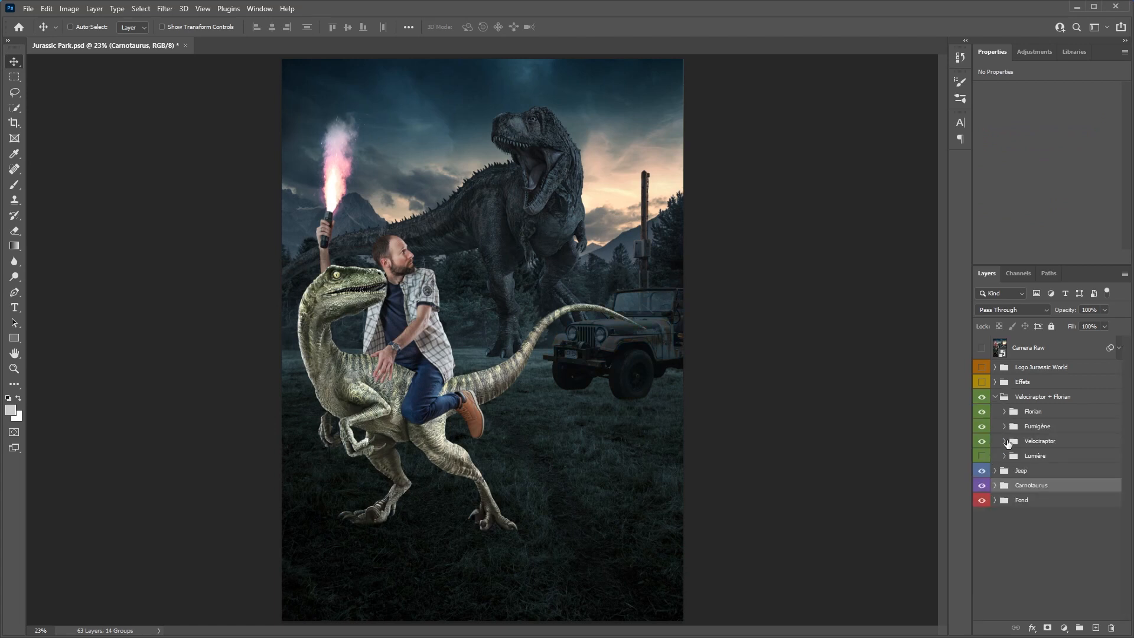
left_click(1003, 441)
left_click(981, 605)
left_click(981, 581)
left_click(982, 557)
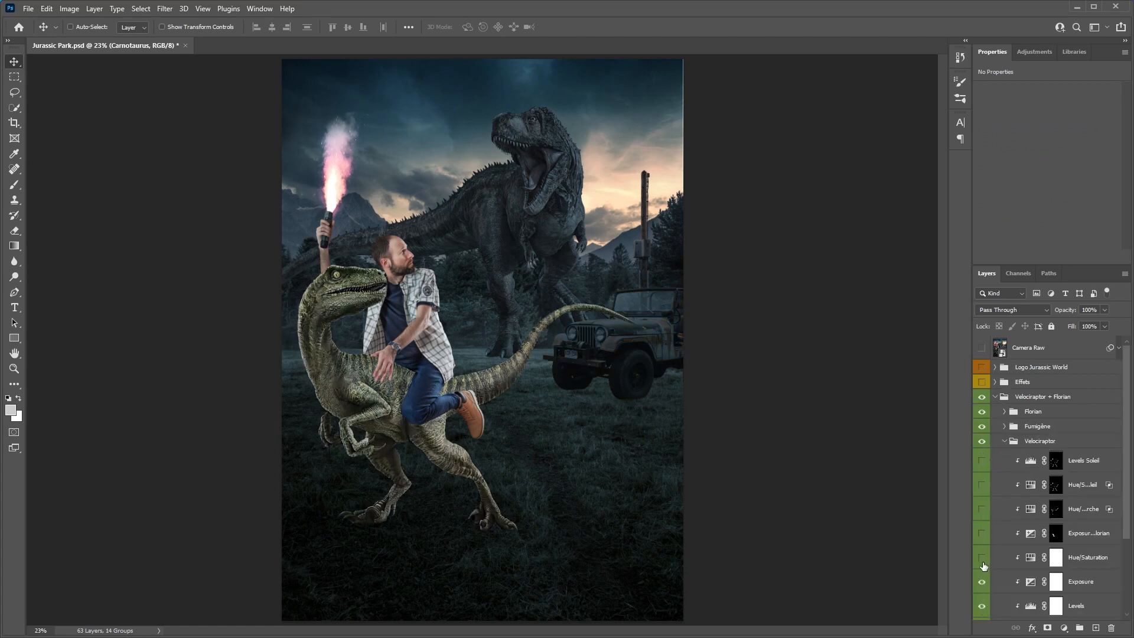
left_click(1004, 441)
Turn on the Levels, Exposure and plain Hue/Saturation adjustments in the rider's subgroup, and collapse it
left_click(1004, 411)
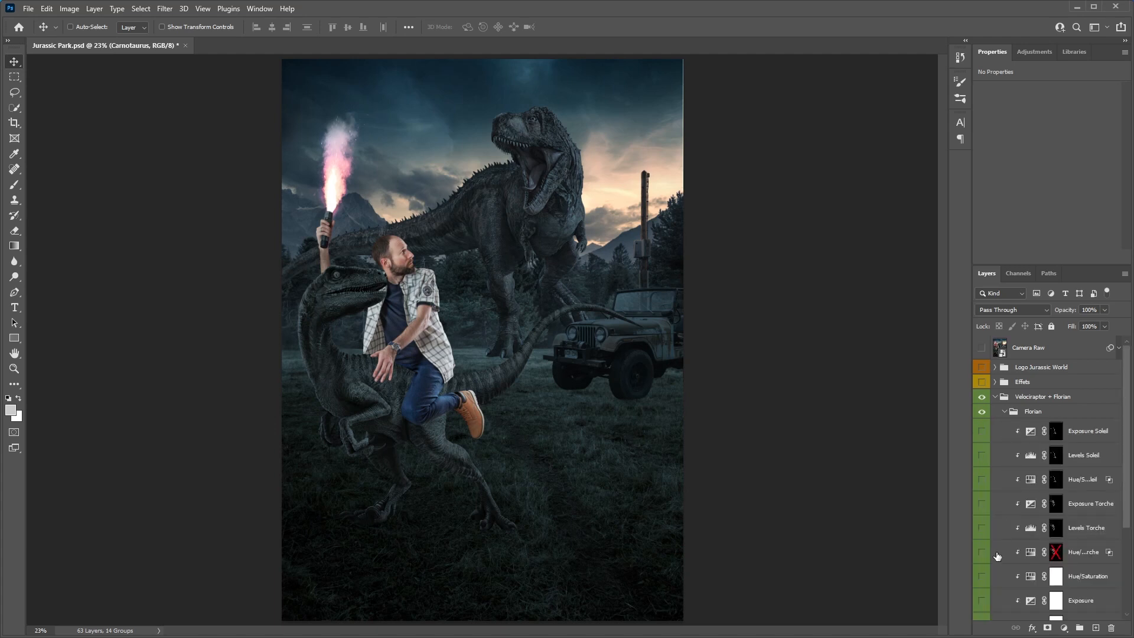
scroll(1004, 584, "down", 1)
left_click(982, 577)
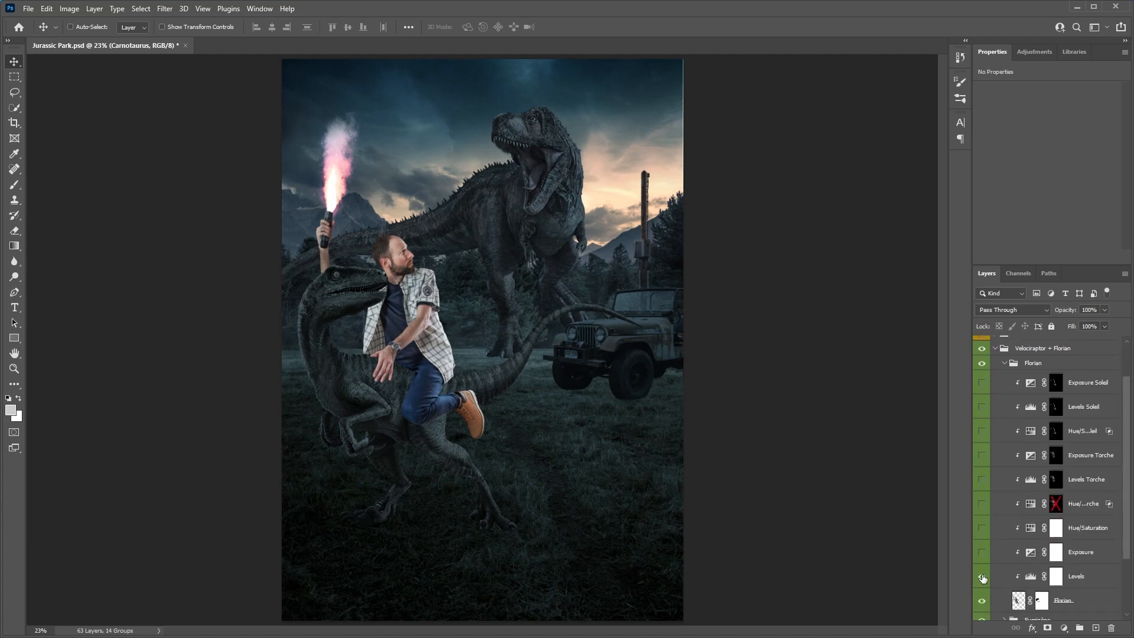
left_click(981, 551)
left_click(982, 527)
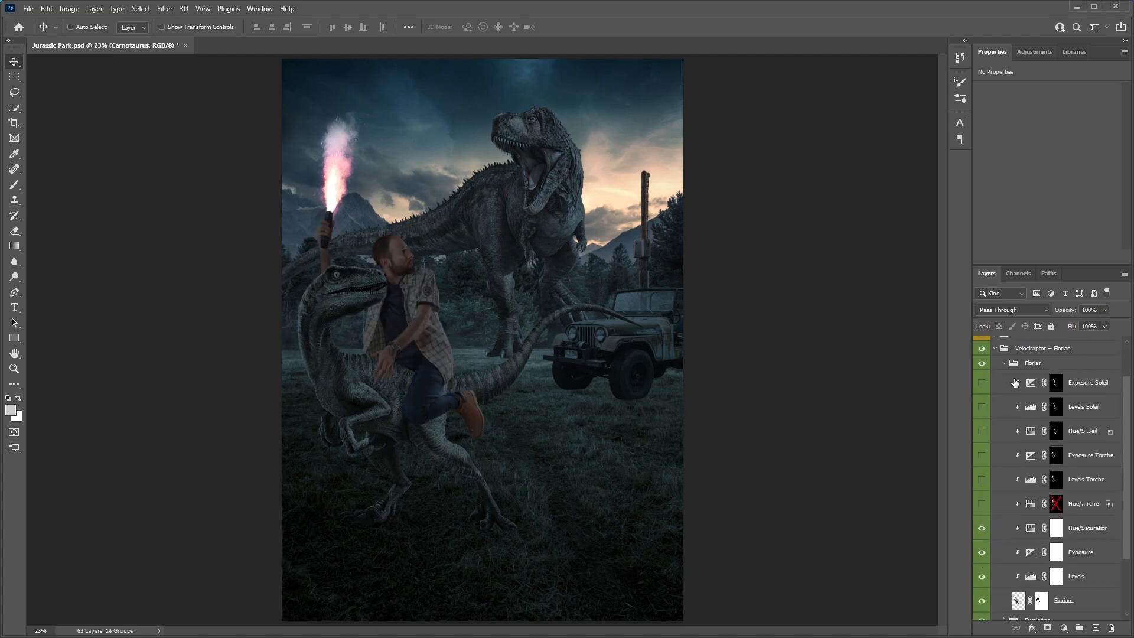
left_click(1005, 363)
Turn on the Fumigène group's Levels and Hue/Saturation adjustments, display the Hue/Saturation settings, and collapse the group and its parent
left_click(1004, 426)
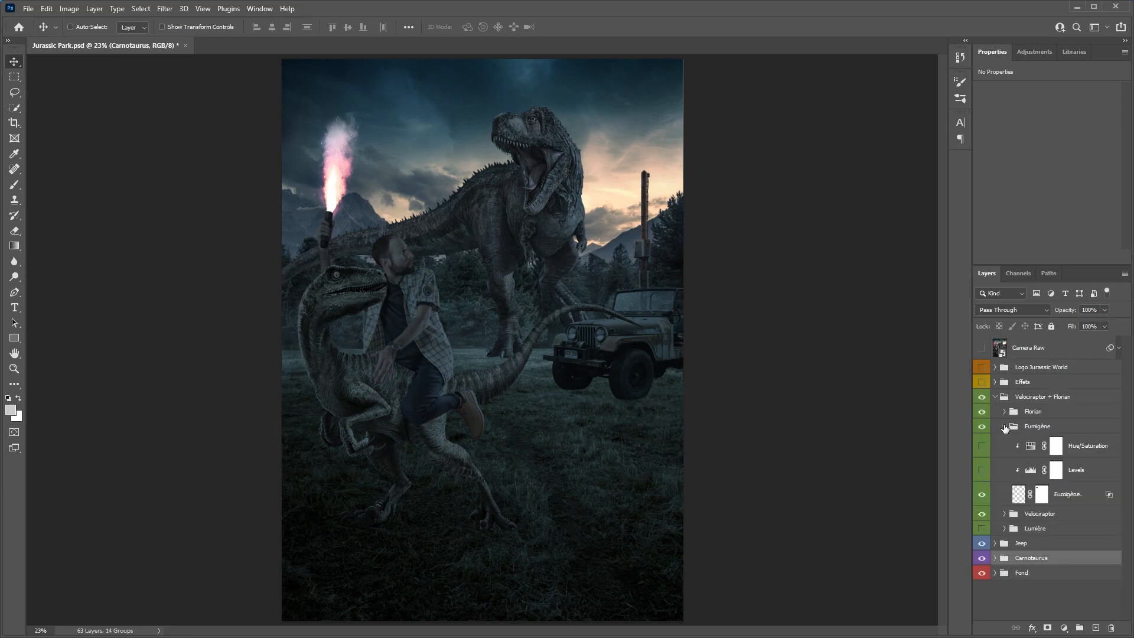
left_click(982, 470)
left_click(981, 446)
left_click(1030, 446)
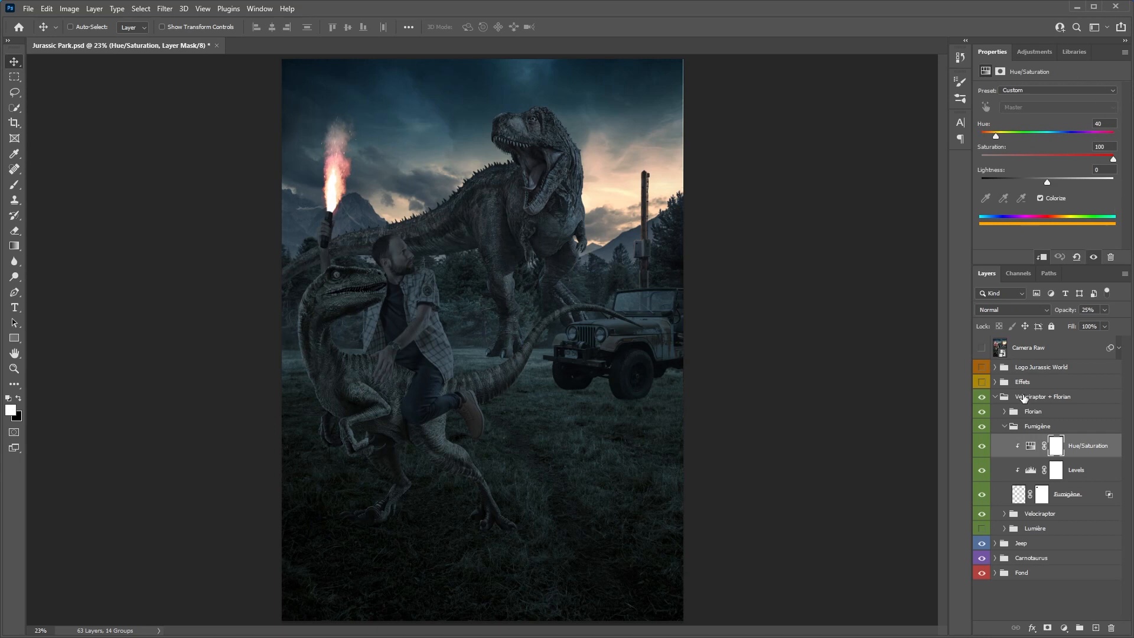
left_click(1003, 427)
left_click(995, 397)
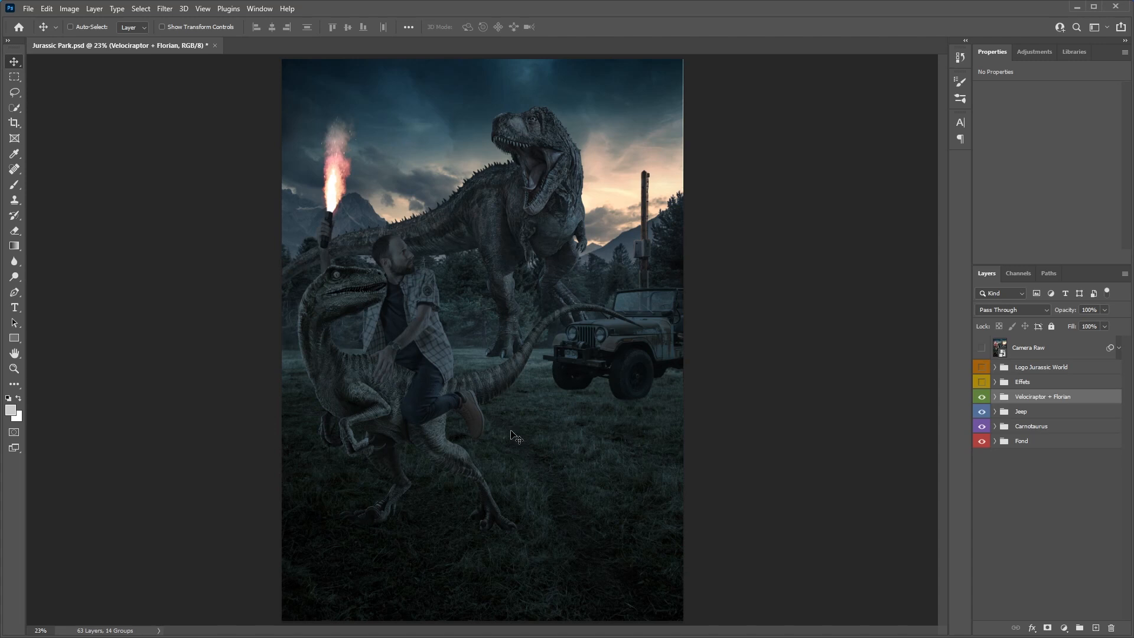
Turn on the Carnotaurus group's Exposure Ombre adjustment, display its settings, and try another exposure value before undoing that change
left_click(995, 427)
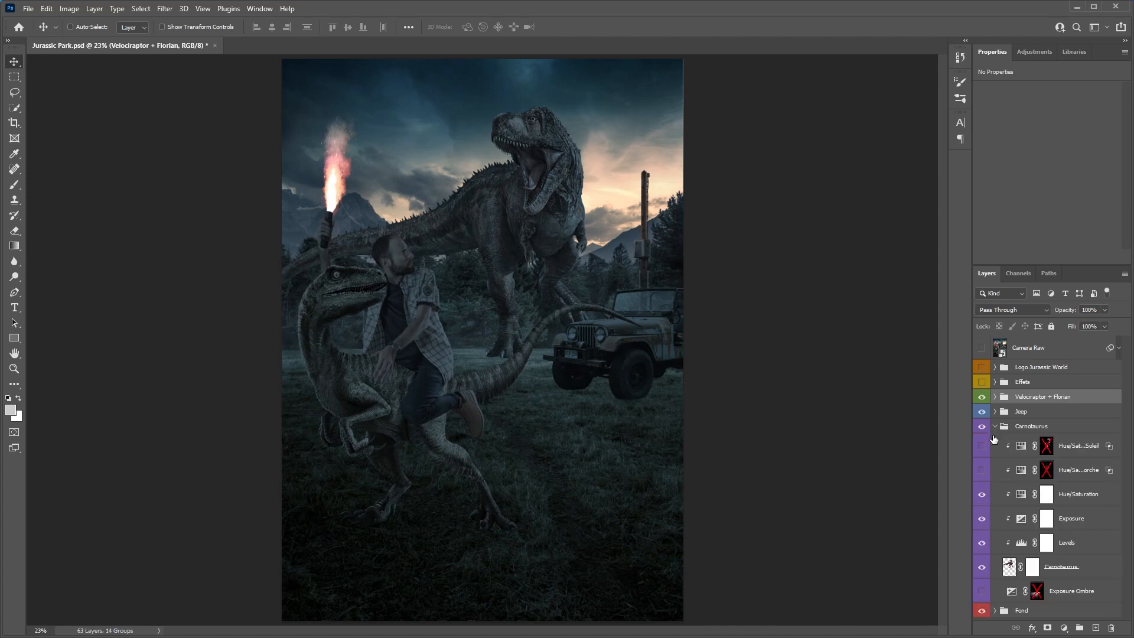
left_click(981, 590)
left_click(1011, 591)
left_click_drag(1002, 125, 1023, 123)
key("ctrl+z")
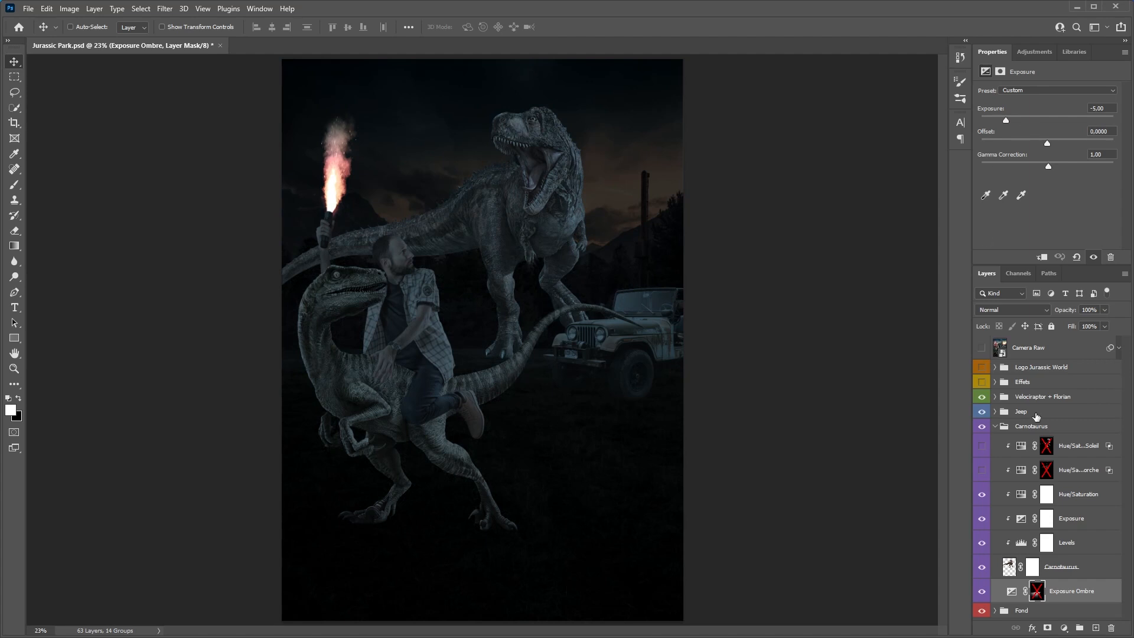
Enable the mask of the Carnotaurus's Exposure Ombre layer and toggle the layer's visibility to compare the ground shadow
left_click(1034, 596, "shift")
left_click(981, 592)
left_click(982, 591)
left_click(982, 591)
left_click(981, 592)
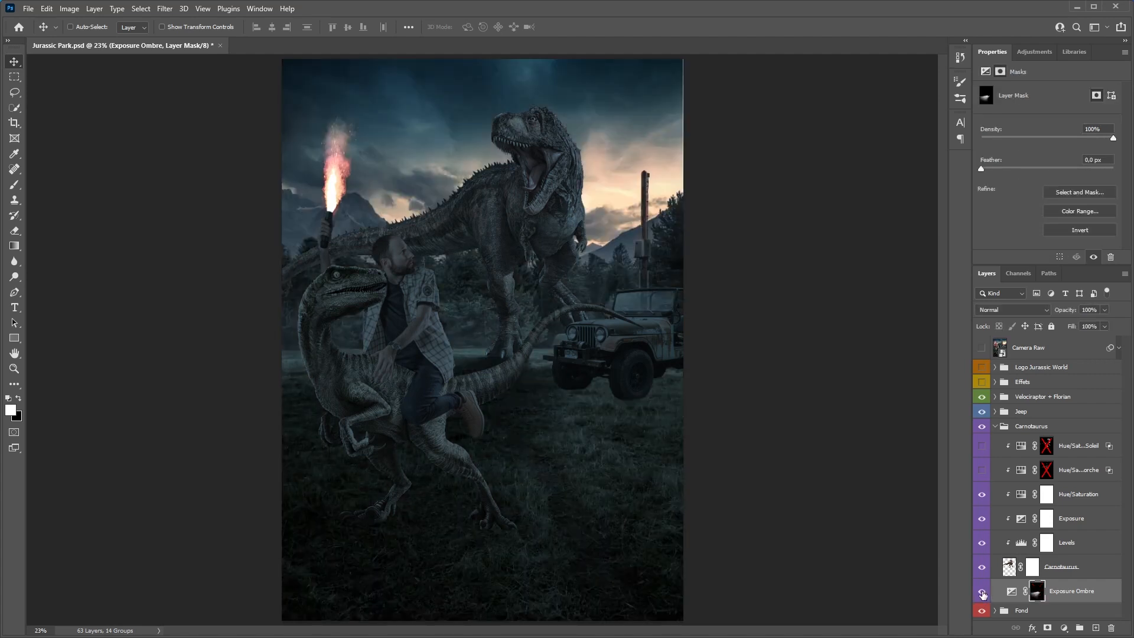
Inspect the Carnotaurus's Exposure Ombre mask on its own, return to the image, and collapse the group
left_click(1037, 594, "alt")
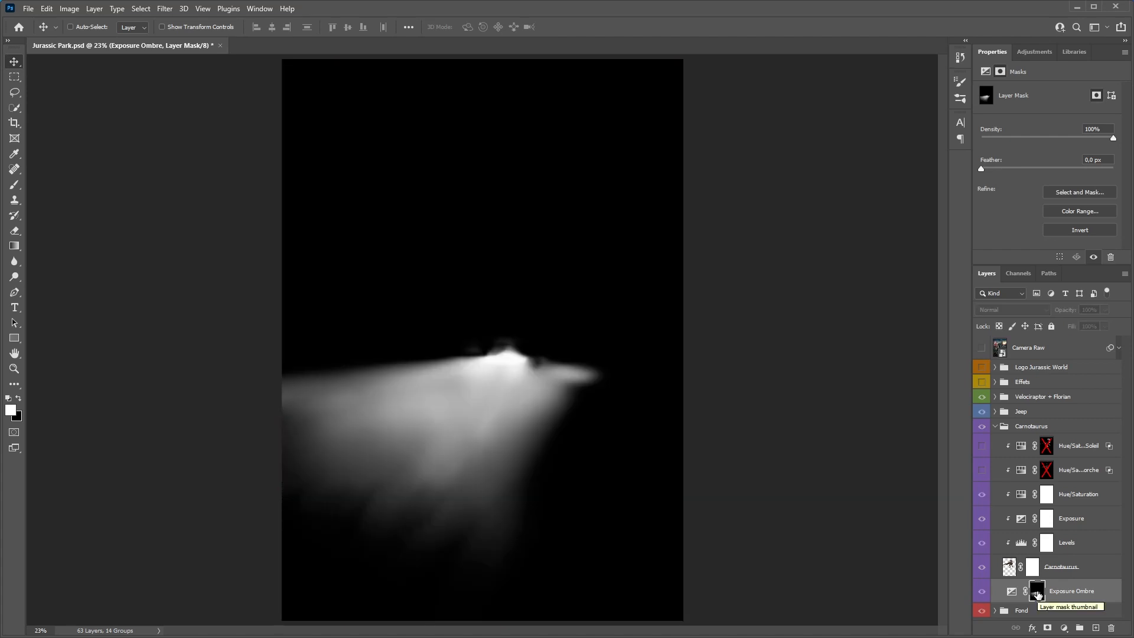
left_click(1037, 592, "alt")
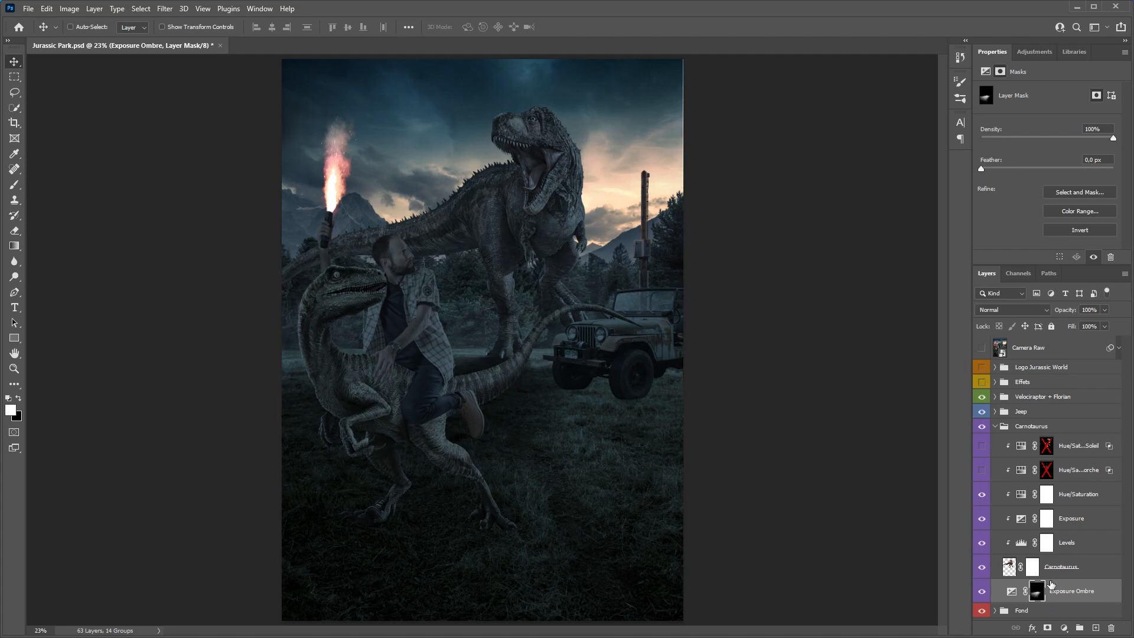
left_click(995, 426)
Turn on the Jeep group's Exposure Ombre adjustment, inspect its mask on its own, and collapse the group
left_click(996, 412)
scroll(1002, 567, "down", 2)
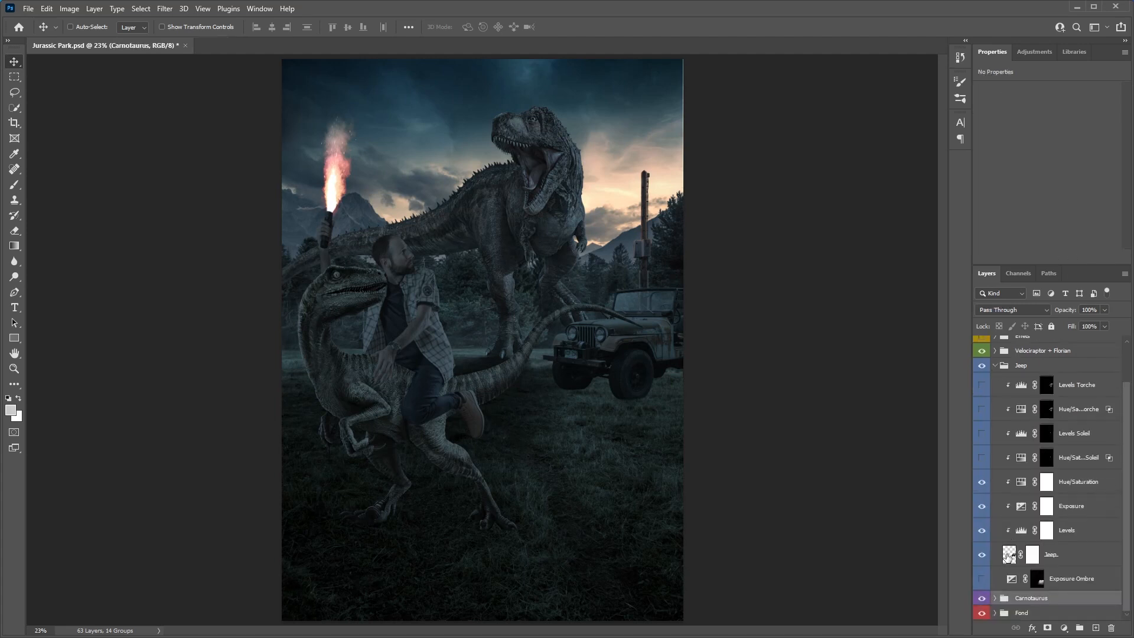
left_click(982, 580)
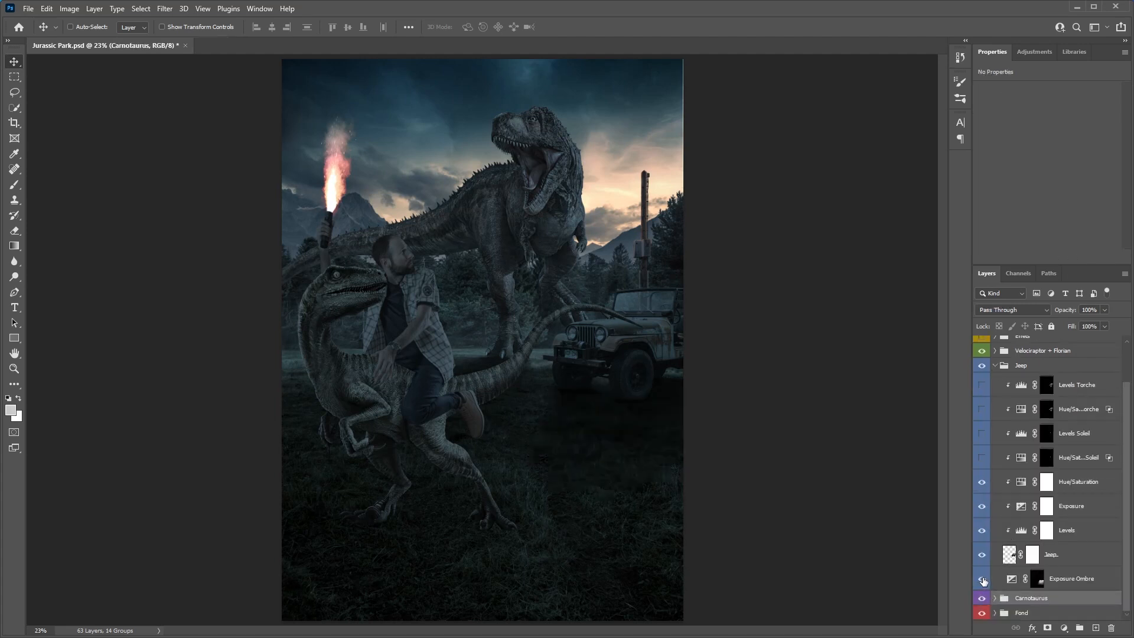
left_click(1039, 584, "alt")
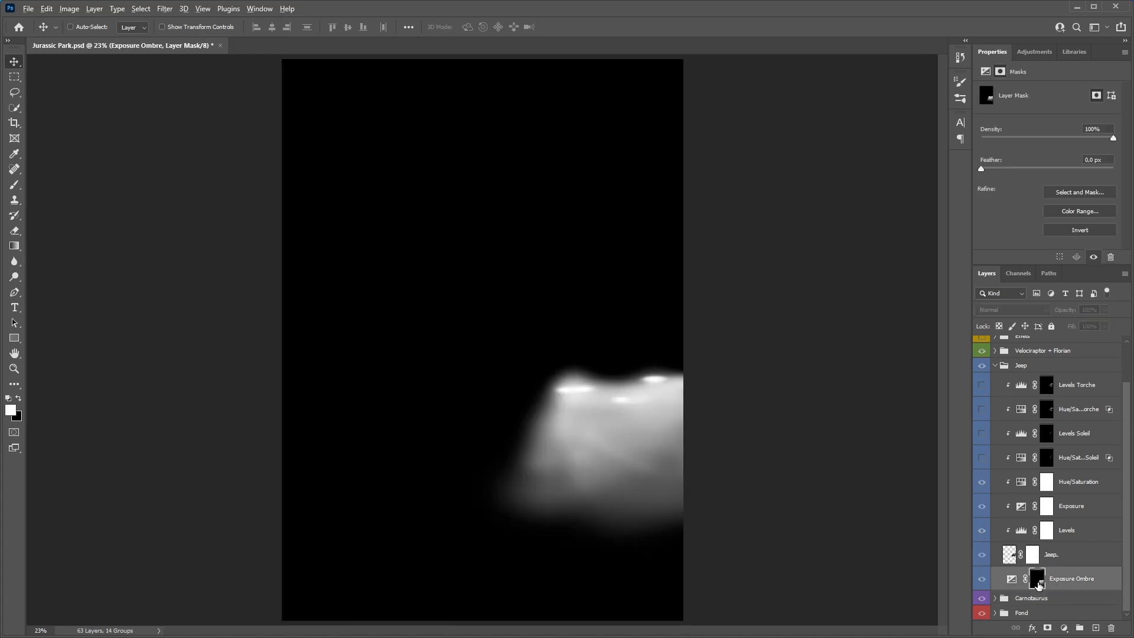
left_click(1039, 583, "alt")
left_click(995, 366)
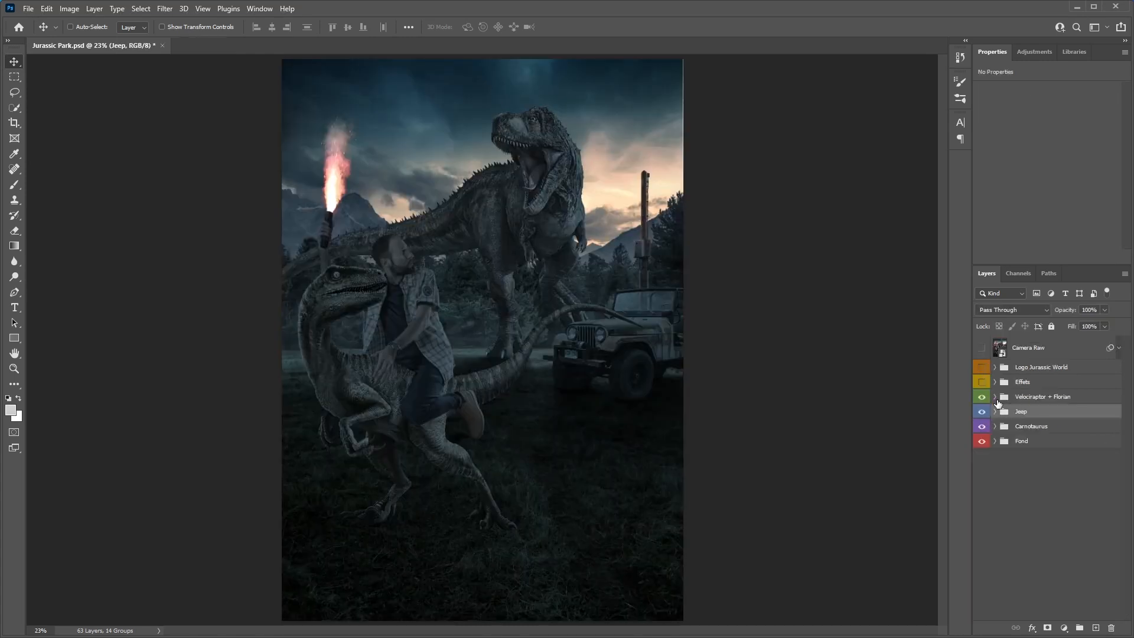
Turn on the Velociraptor subgroup's ground shadow and rider shadow exposure adjustments, inspect the rider shadow's mask, and collapse the groups
left_click(995, 397)
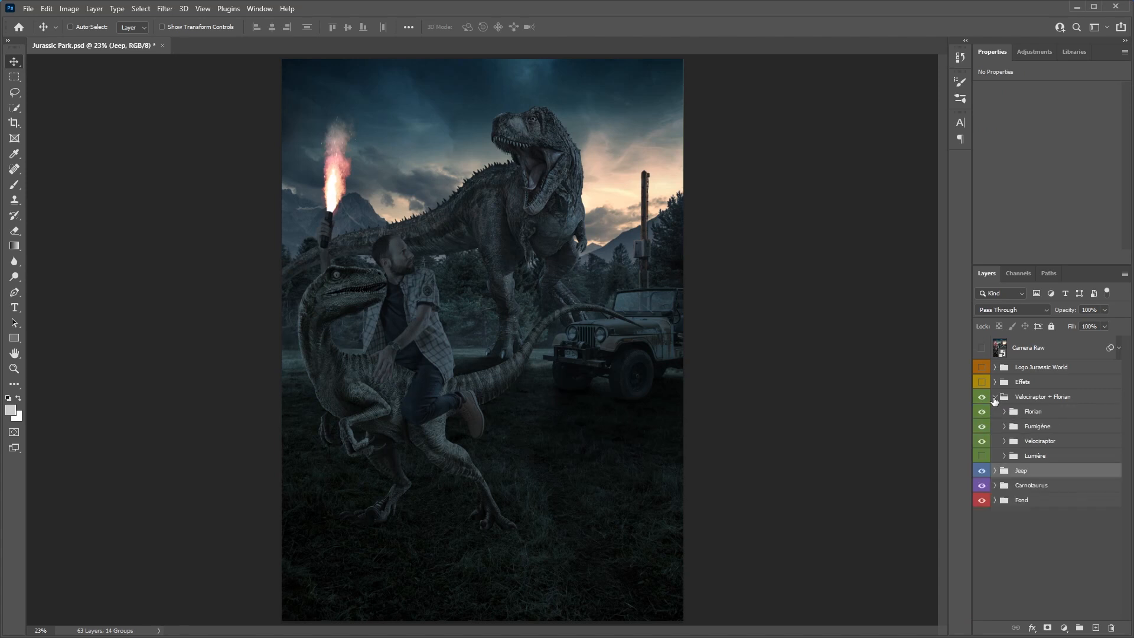
left_click(1004, 441)
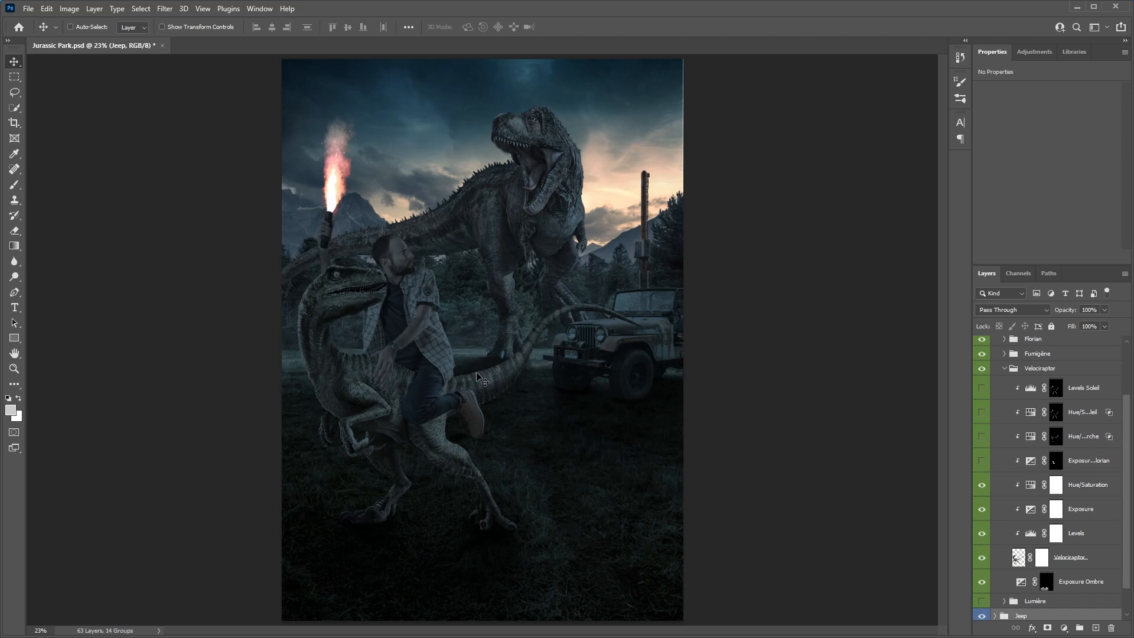
left_click(981, 460)
left_click(1055, 460, "alt")
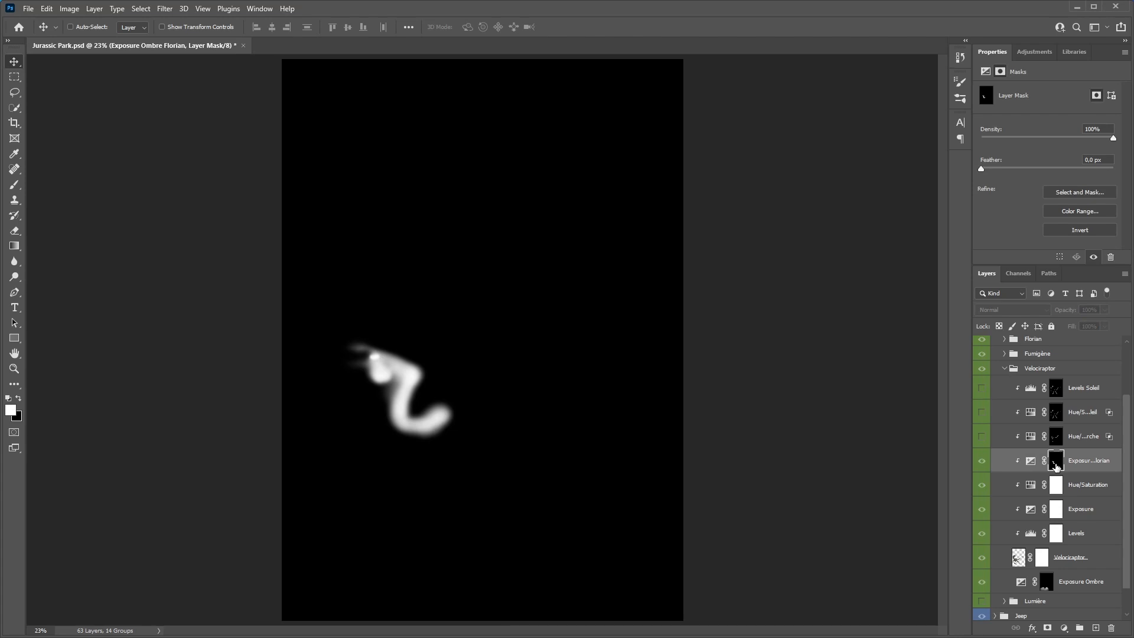
left_click(1055, 464, "alt")
left_click(1005, 368)
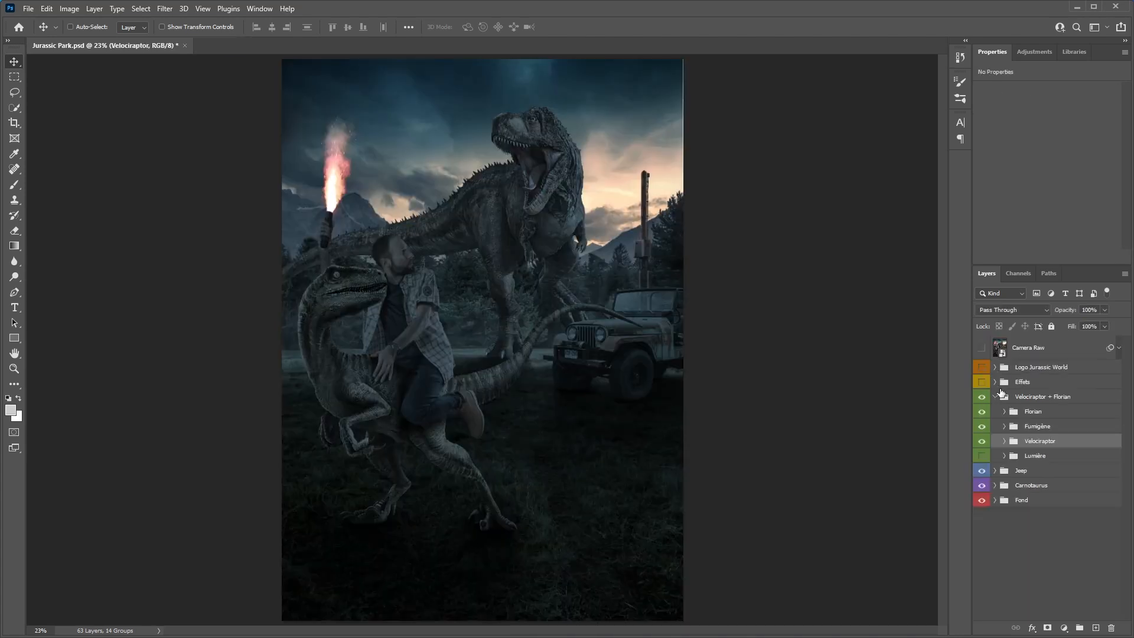
left_click(995, 396)
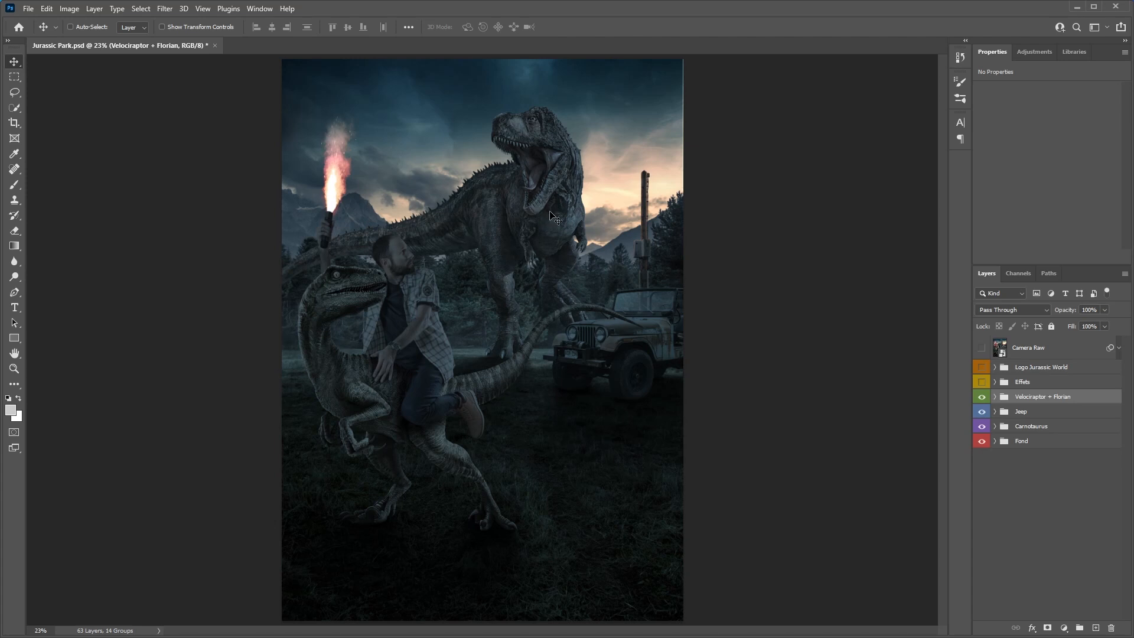
Turn on the Carnotaurus group's Hue/Saturation Torche adjustment, enable its mask, and inspect that mask on its own
left_click(995, 427)
left_click(982, 470)
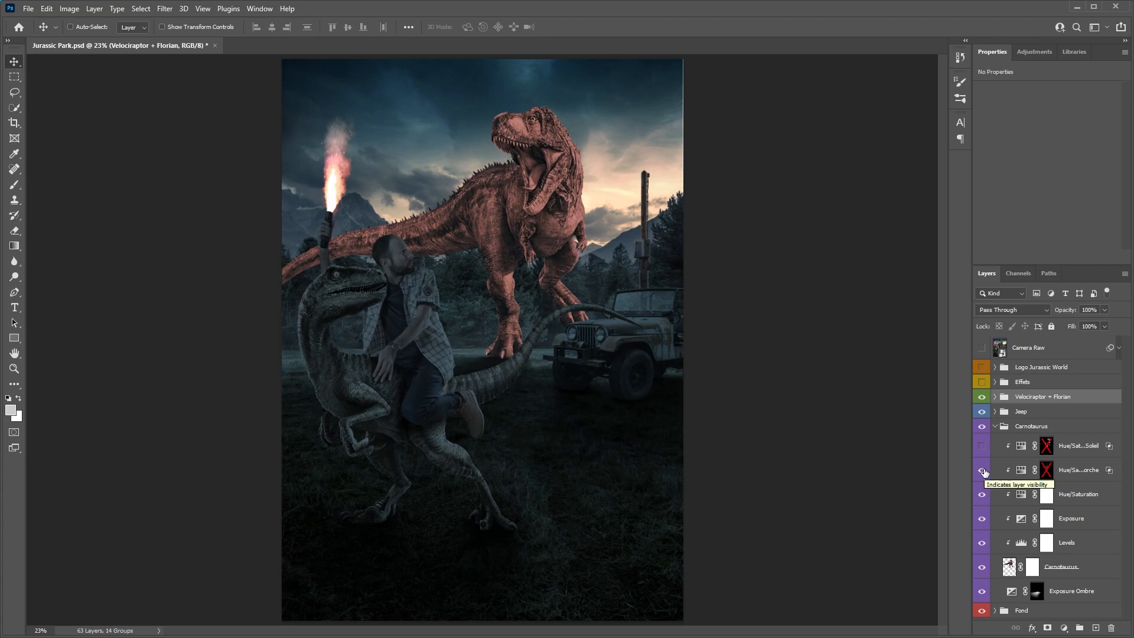
left_click(1046, 470, "alt")
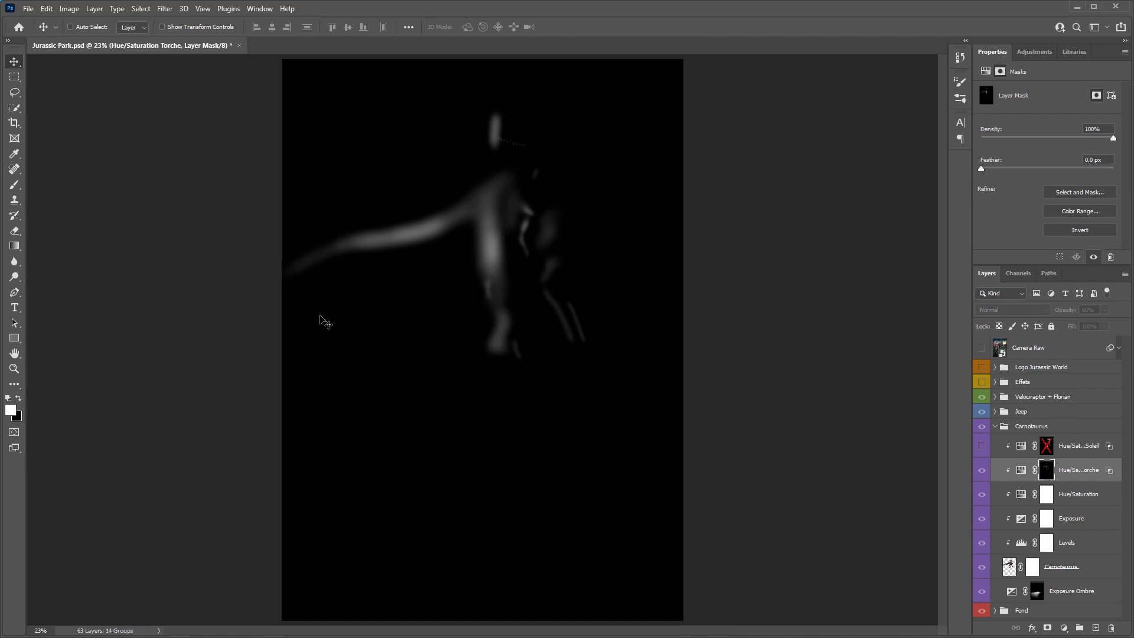
left_click(1049, 473, "alt")
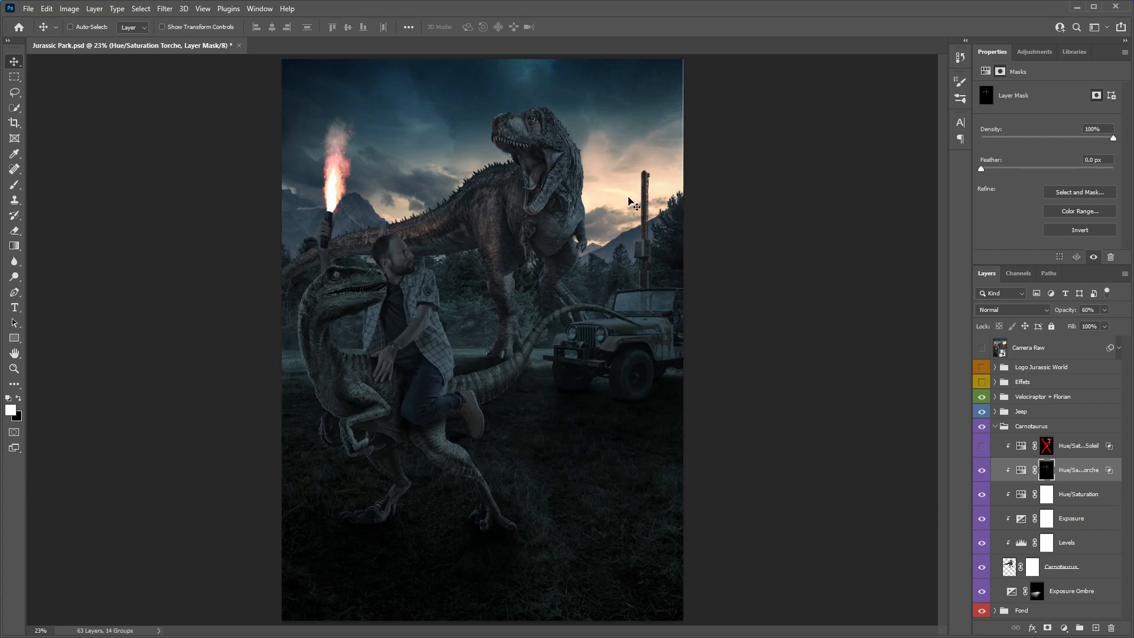
Turn on the Carnotaurus group's Hue/Saturation Soleil adjustment, enable its mask, and inspect that mask on its own
left_click(982, 447)
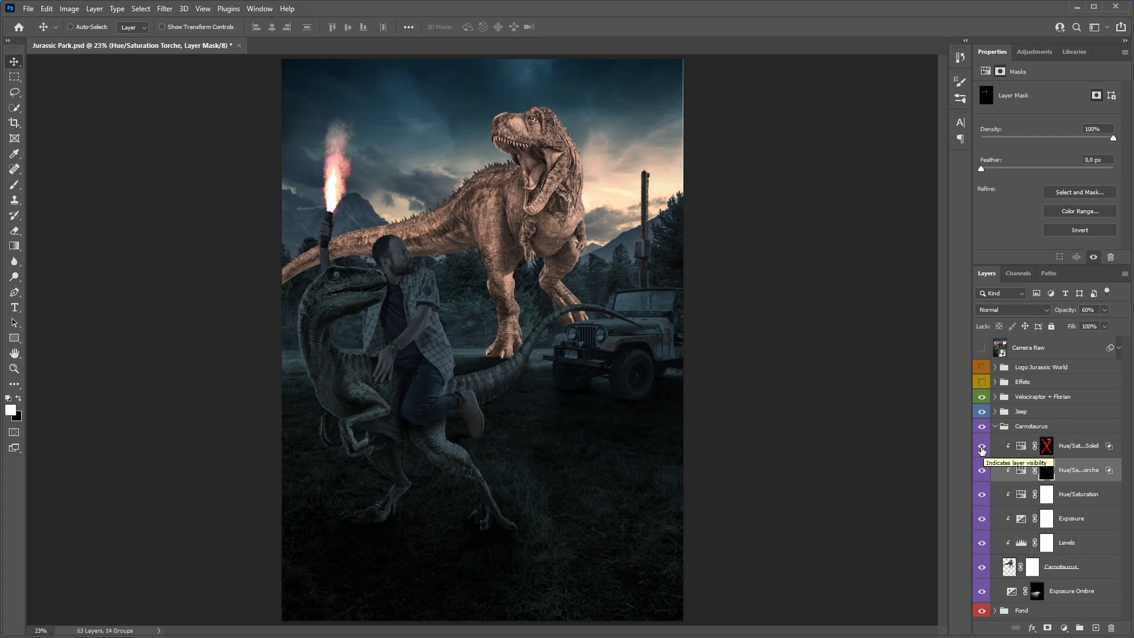
left_click(1046, 447, "alt")
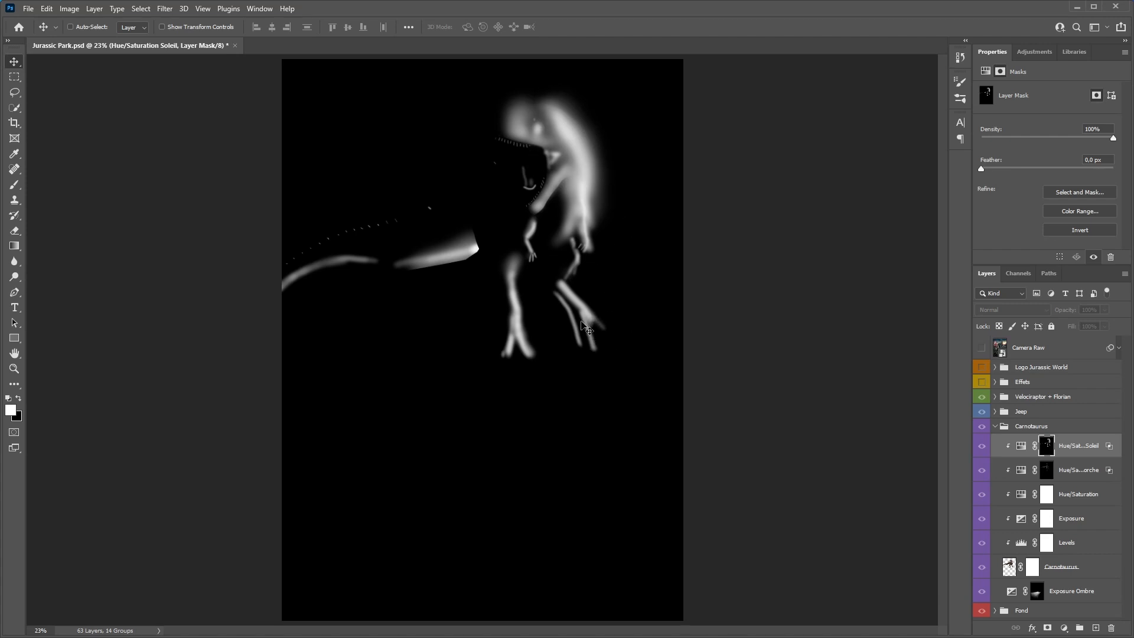
left_click(1049, 450, "alt")
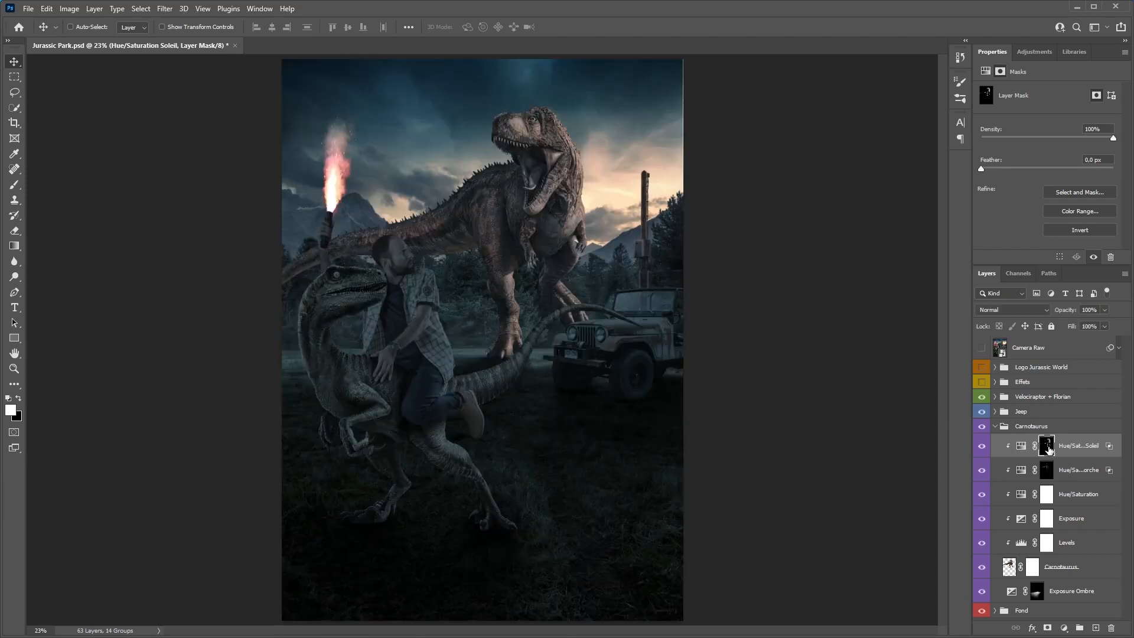
Try brushing white onto the Hue/Saturation Soleil mask around the Carnotaurus's head, and undo the strokes
left_click(15, 185)
left_click_drag(505, 130, 496, 93)
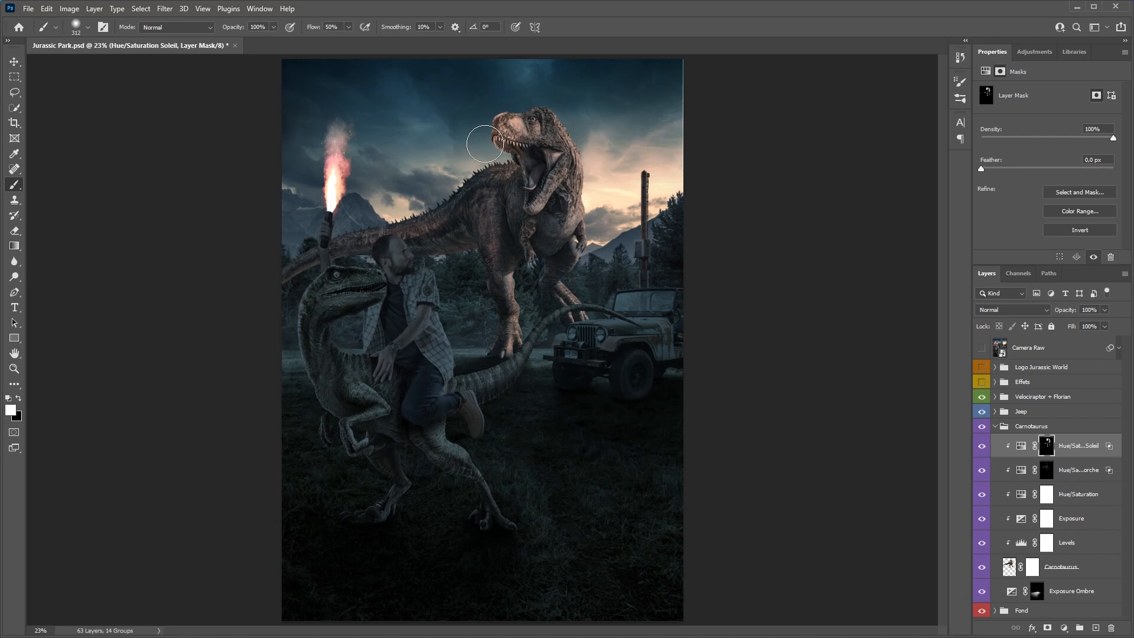
mouse_move(574, 130)
left_mouse_down()
mouse_move(583, 217)
mouse_move(526, 89)
left_mouse_up()
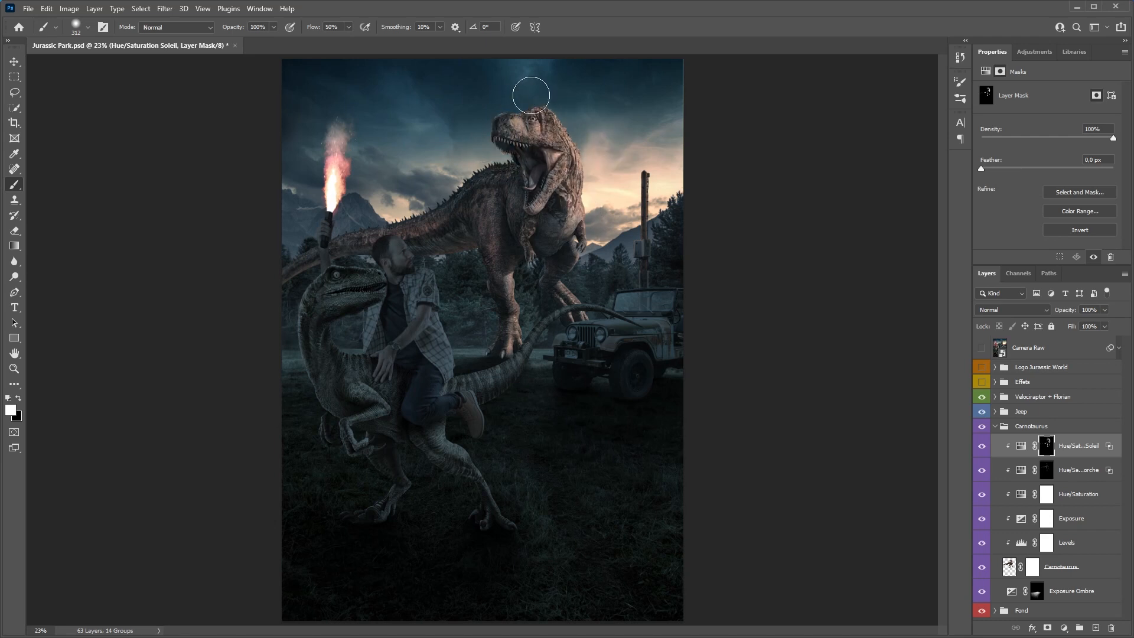
key("ctrl+z")
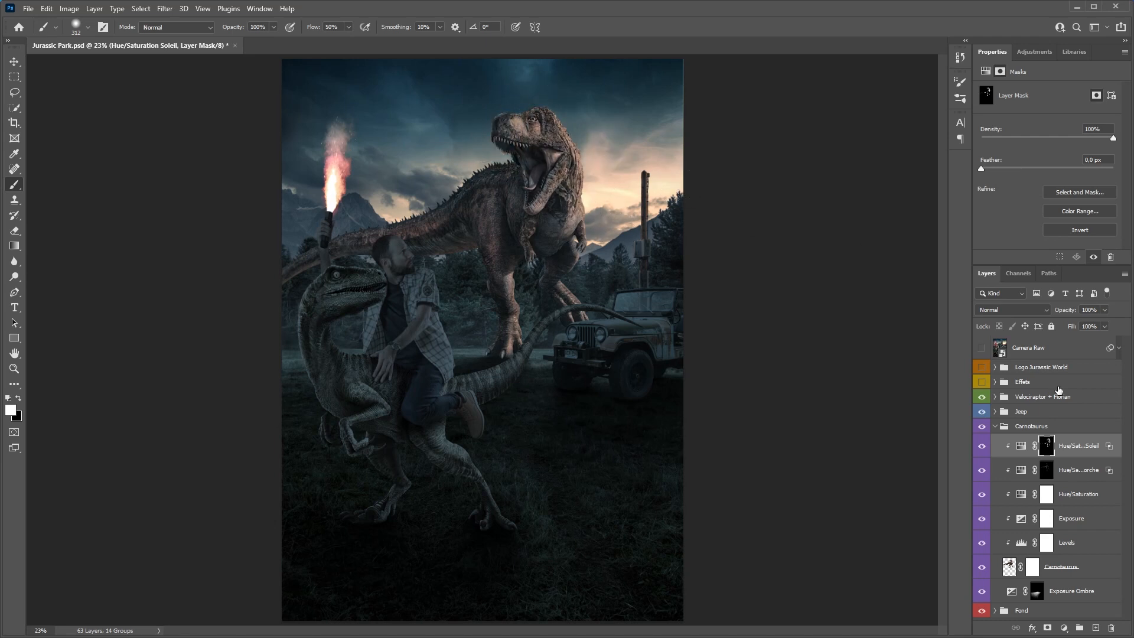
Collapse the Carnotaurus group and switch to the Move tool
left_click(994, 427)
left_click(994, 426)
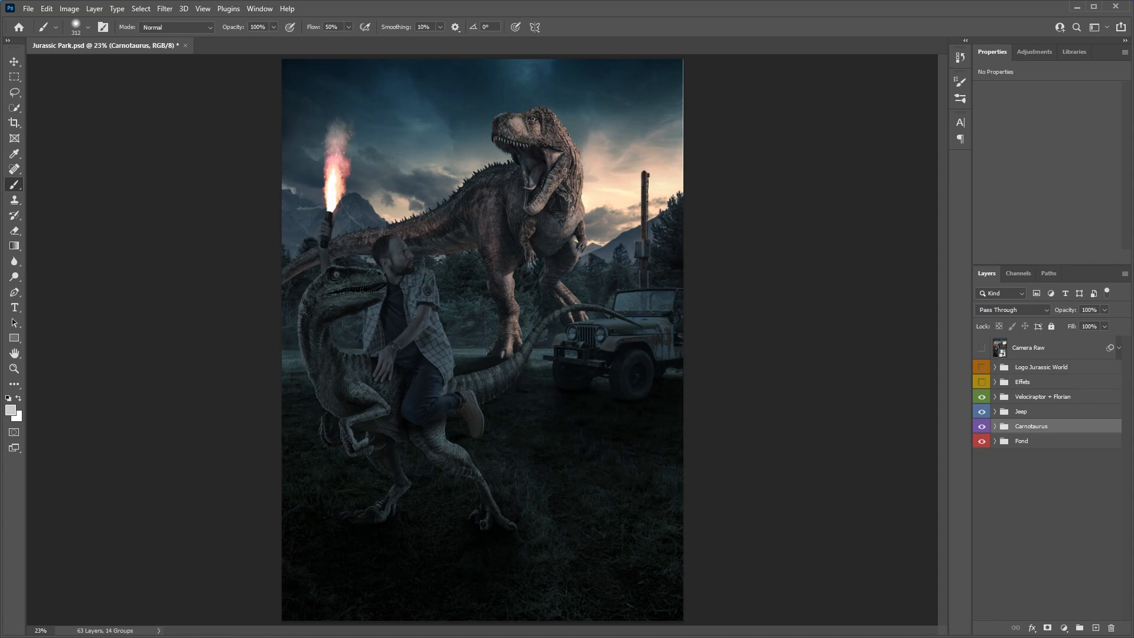
left_click(14, 62)
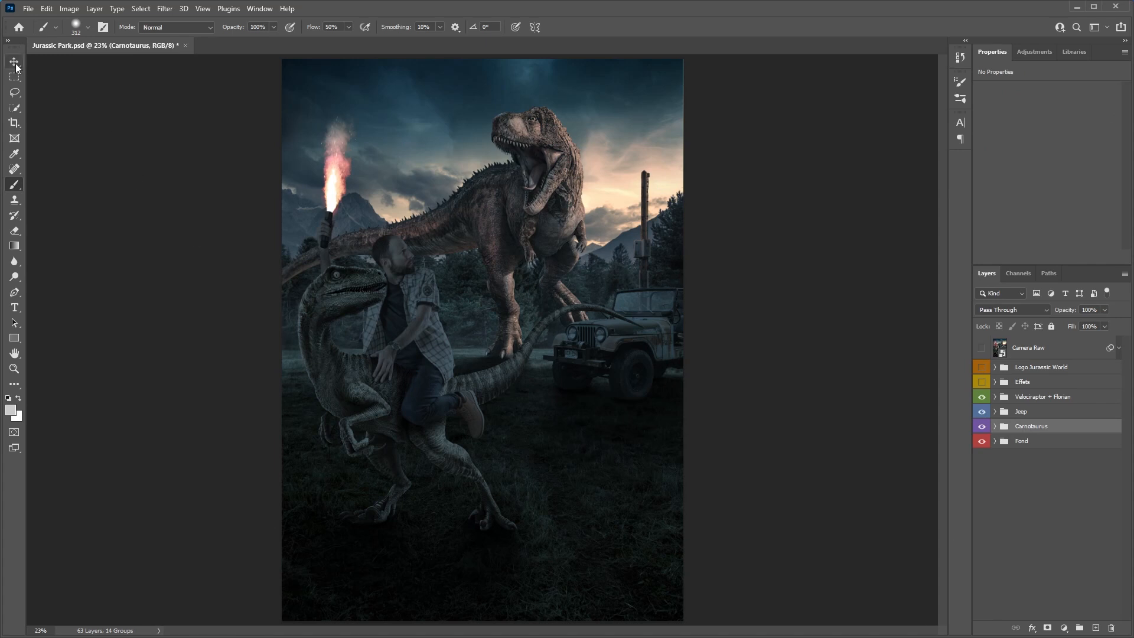
Turn on the Jeep group's Hue/Saturation Soleil adjustment and inspect its mask on its own
left_click(994, 413)
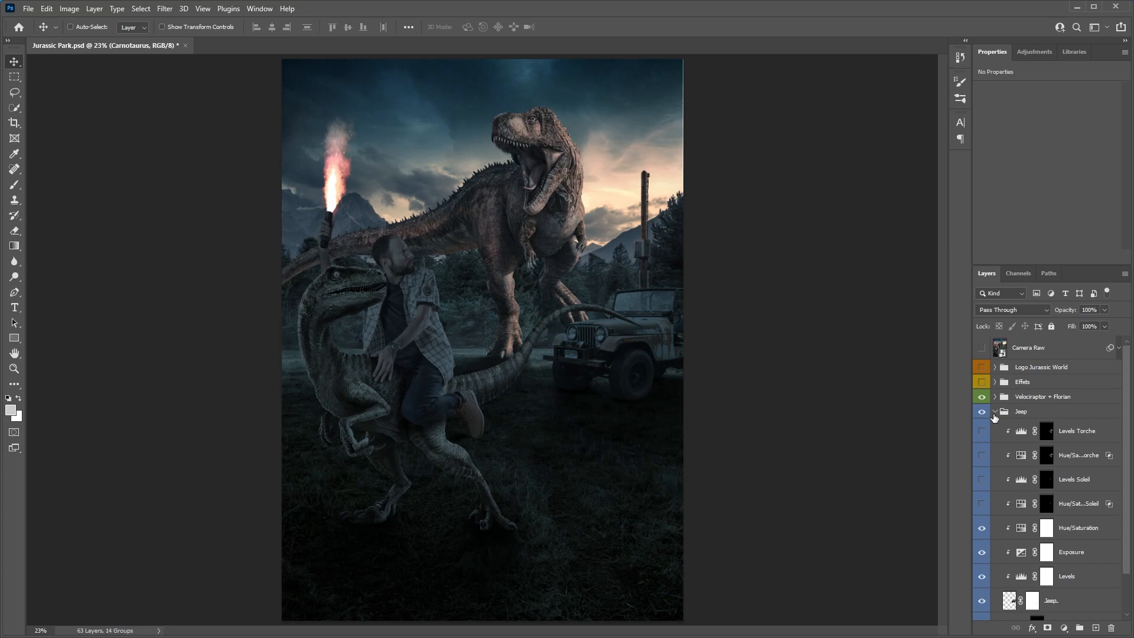
left_click(982, 503)
left_click(1047, 506, "alt")
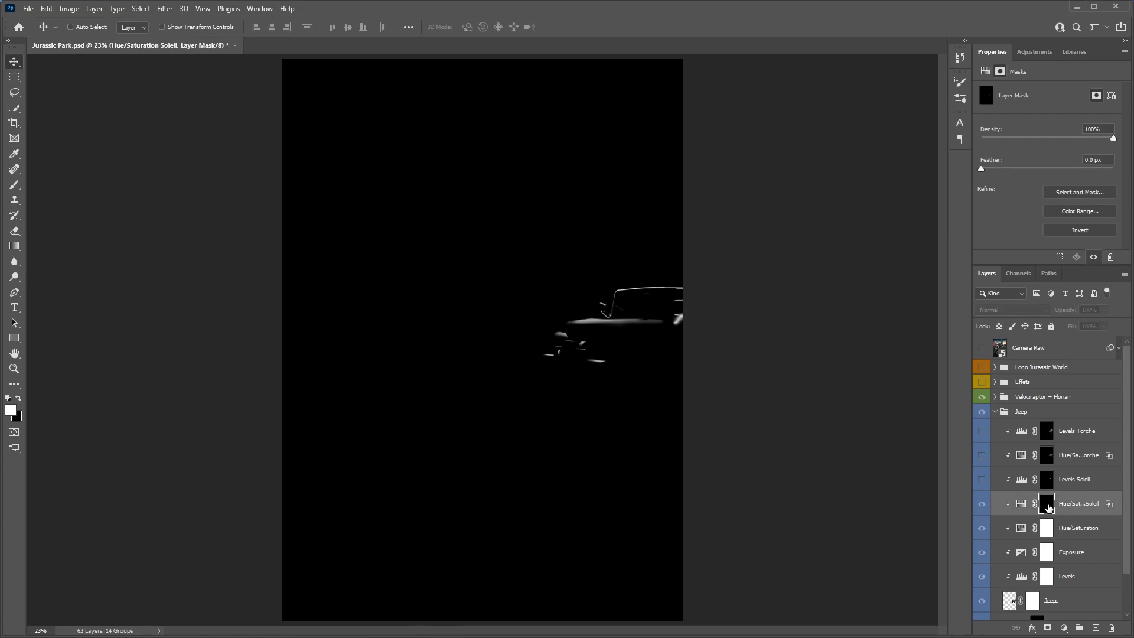
left_click(1047, 506, "alt")
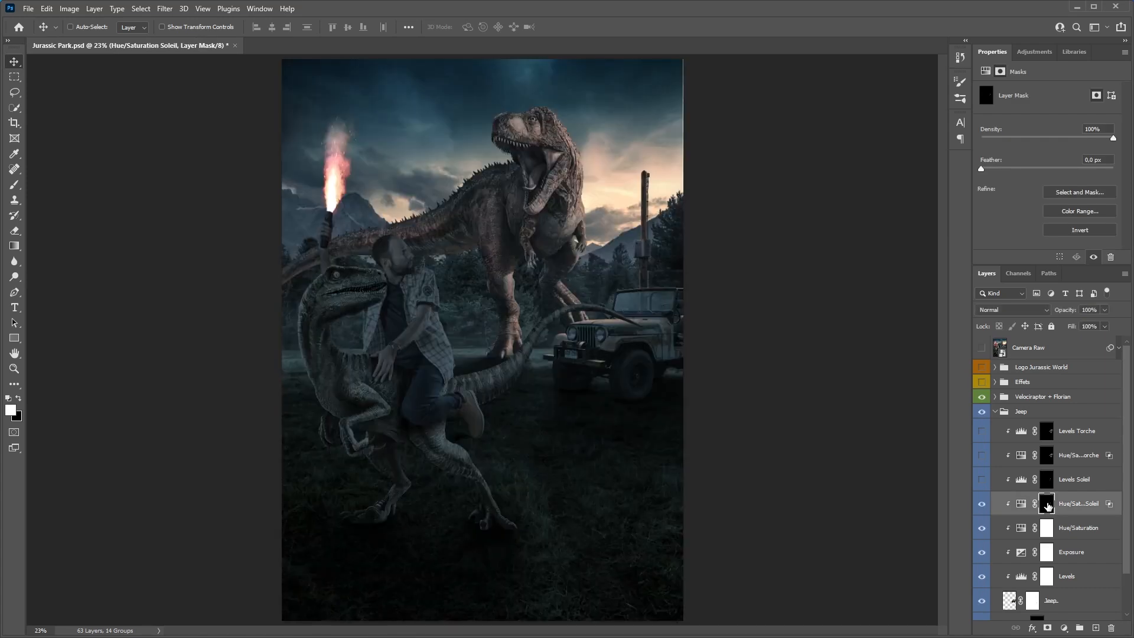
Turn on the Jeep group's Levels Soleil, Hue/Saturation Torche and Levels Torche adjustments, inspect the Hue/Saturation Torche mask, and collapse the group
left_click(981, 480)
left_click(981, 455)
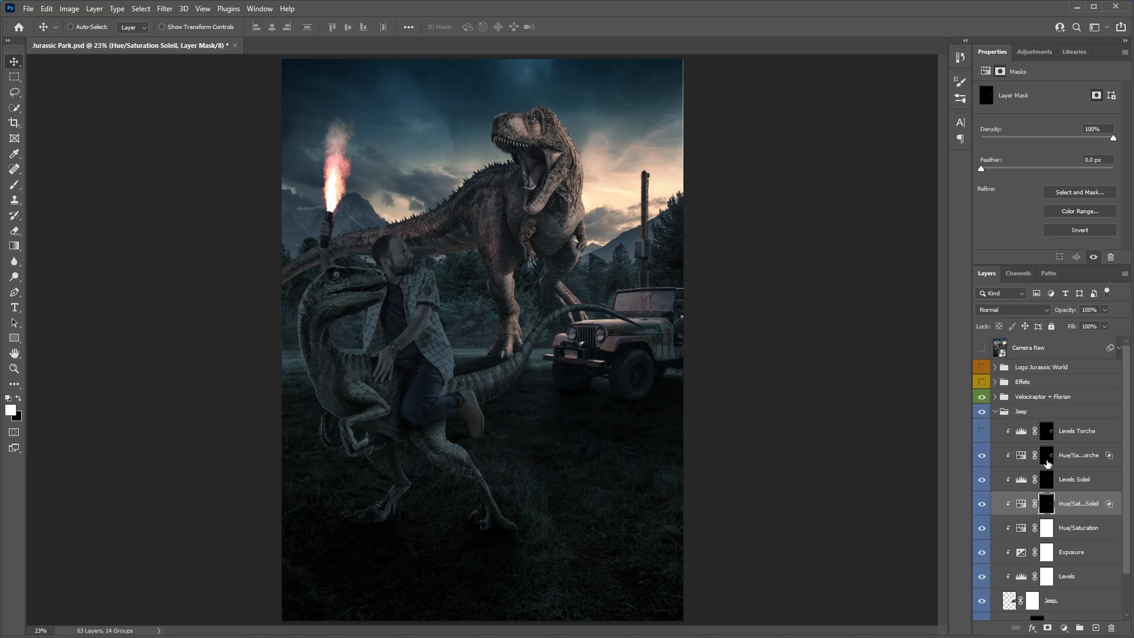
left_click(1047, 460, "alt")
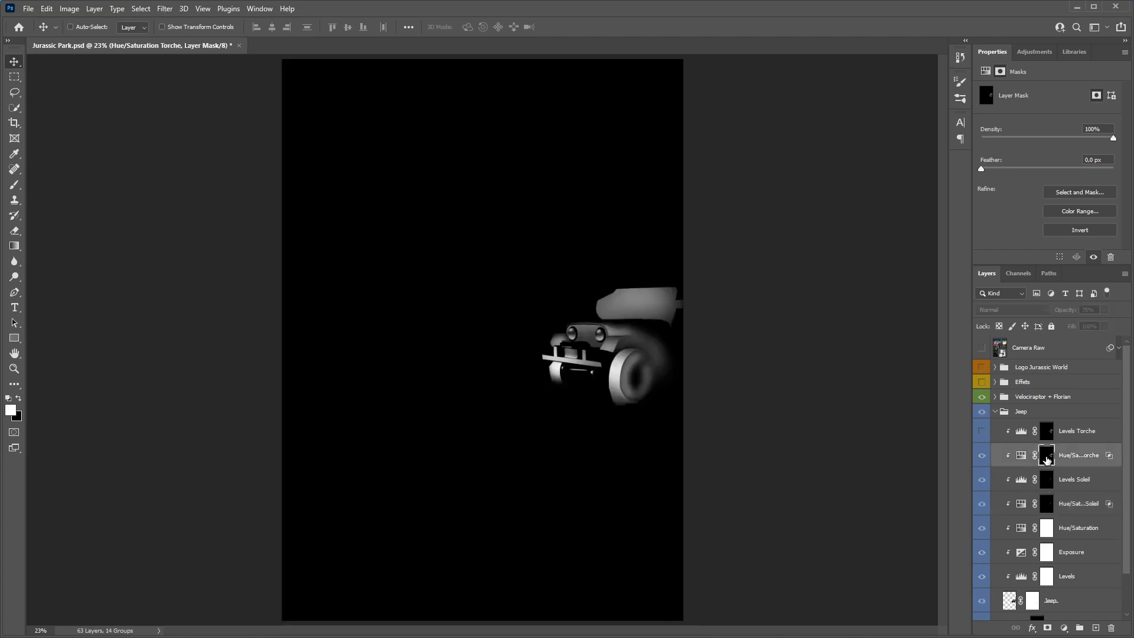
left_click(1047, 459, "alt")
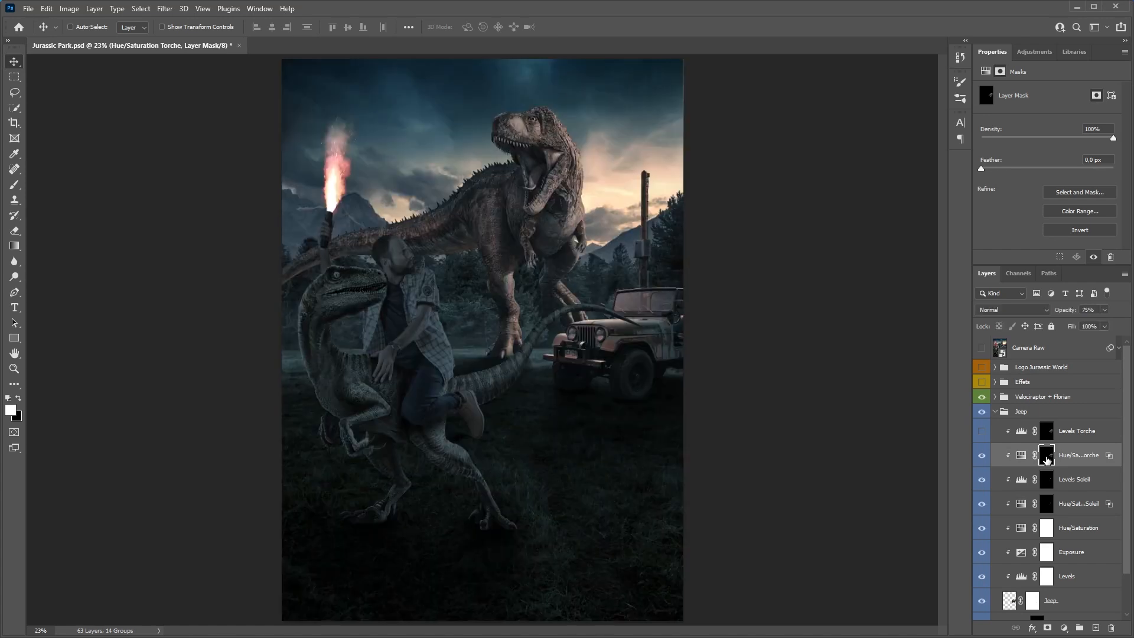
left_click(982, 430)
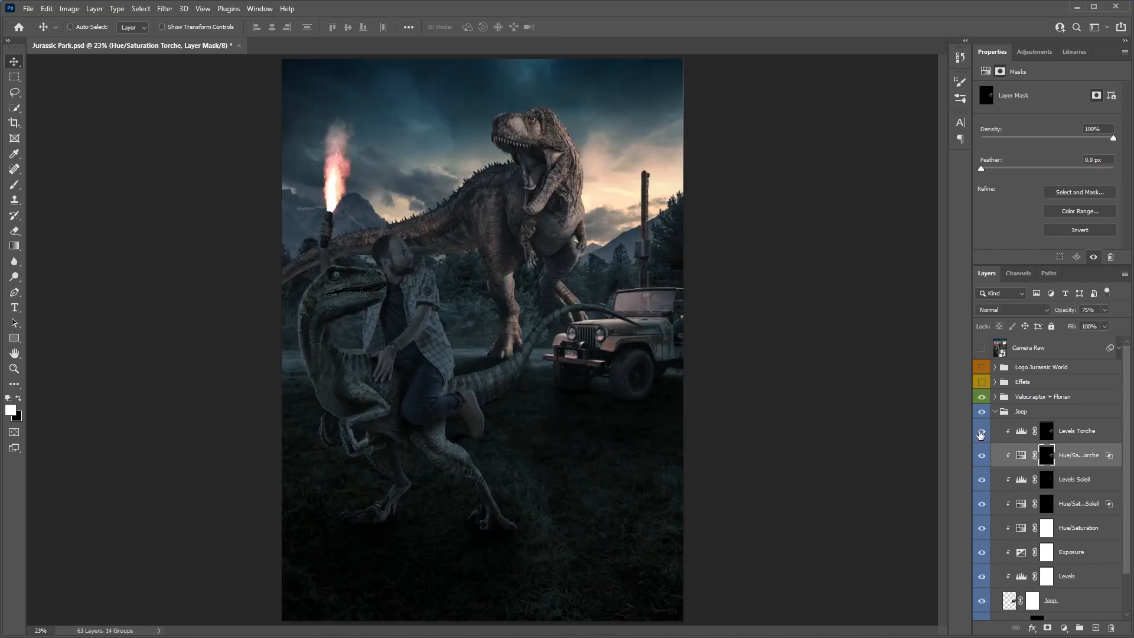
left_click(995, 413)
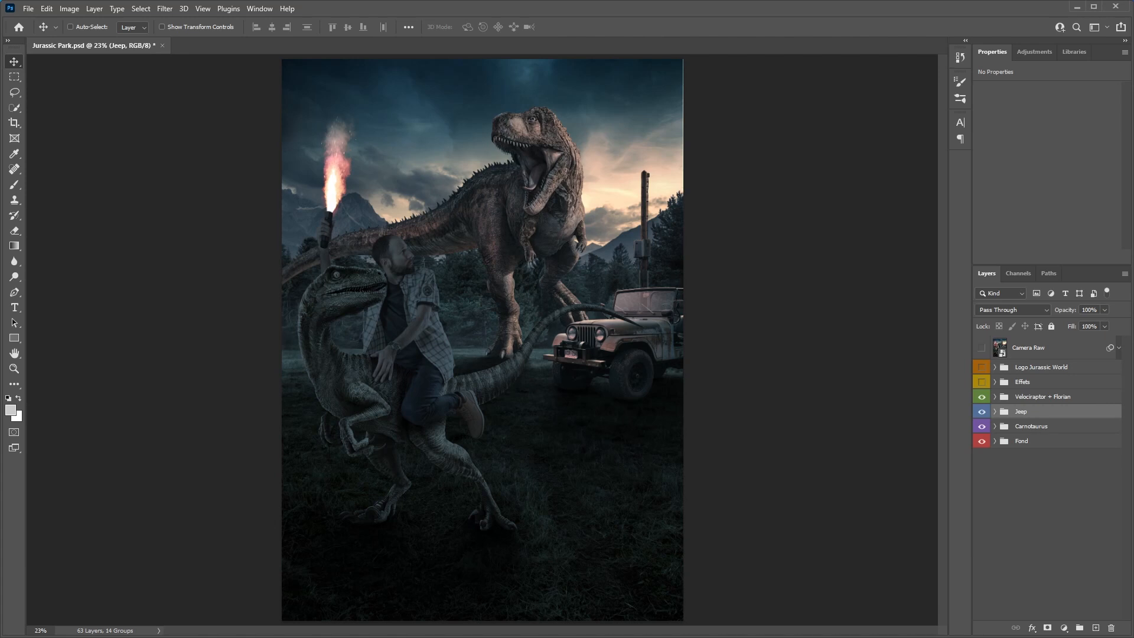
Turn on the Lumière subgroup's Hue/Saturation Torche and Levels Torche adjustments, inspect the Levels Torche mask, and collapse the subgroup
left_click(995, 397)
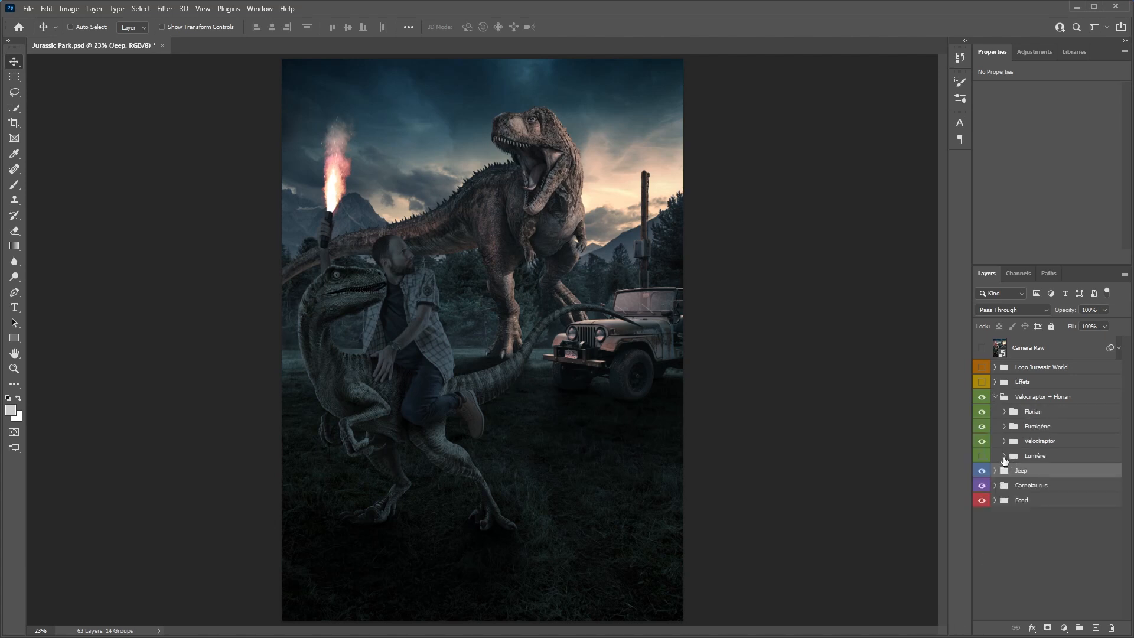
left_click(1003, 457)
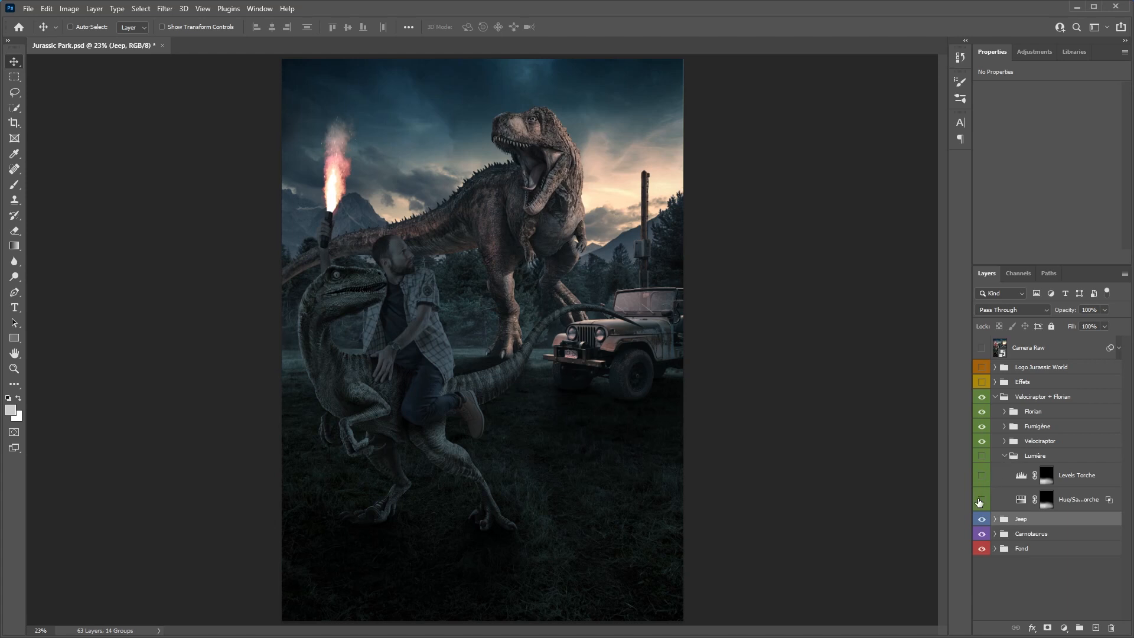
left_click(980, 500)
left_click(982, 476)
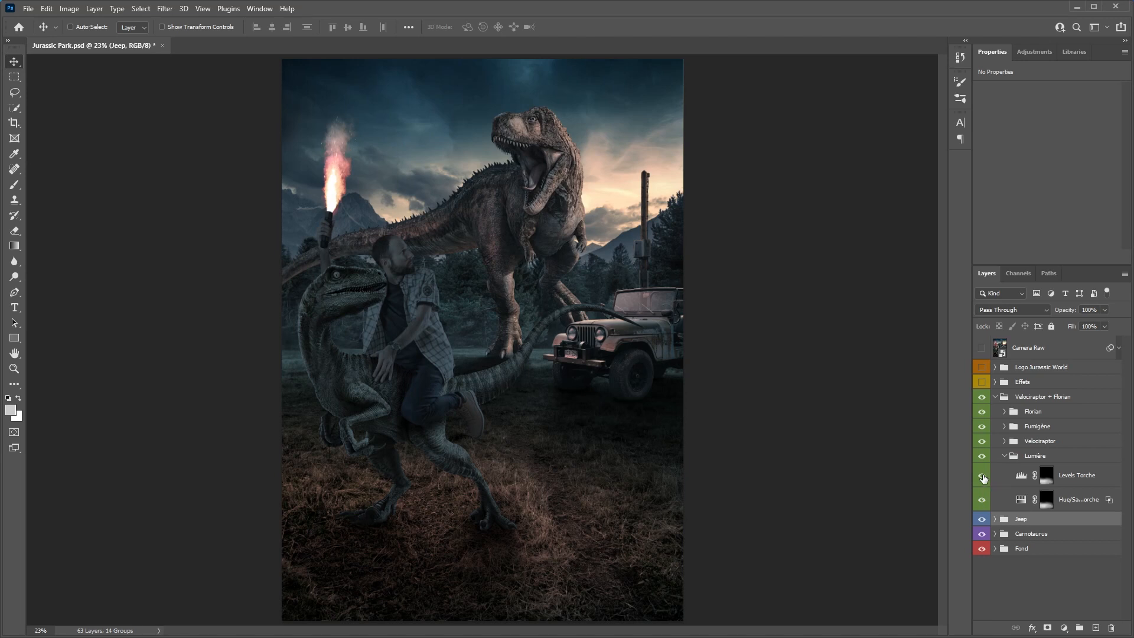
left_click(1043, 480, "alt")
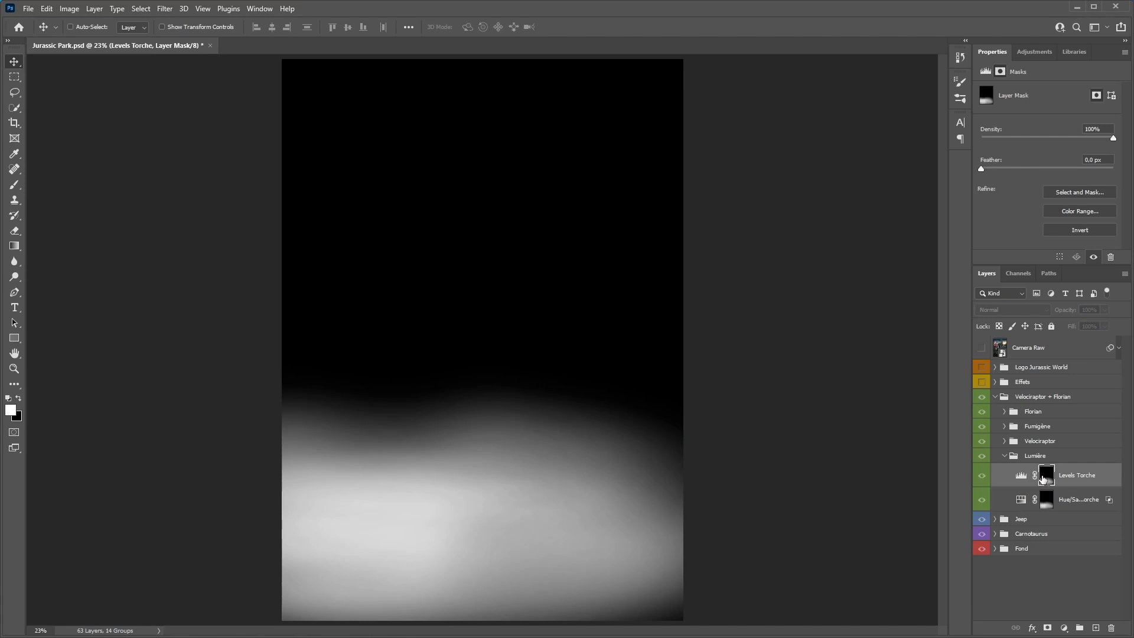
left_click(1044, 479, "alt")
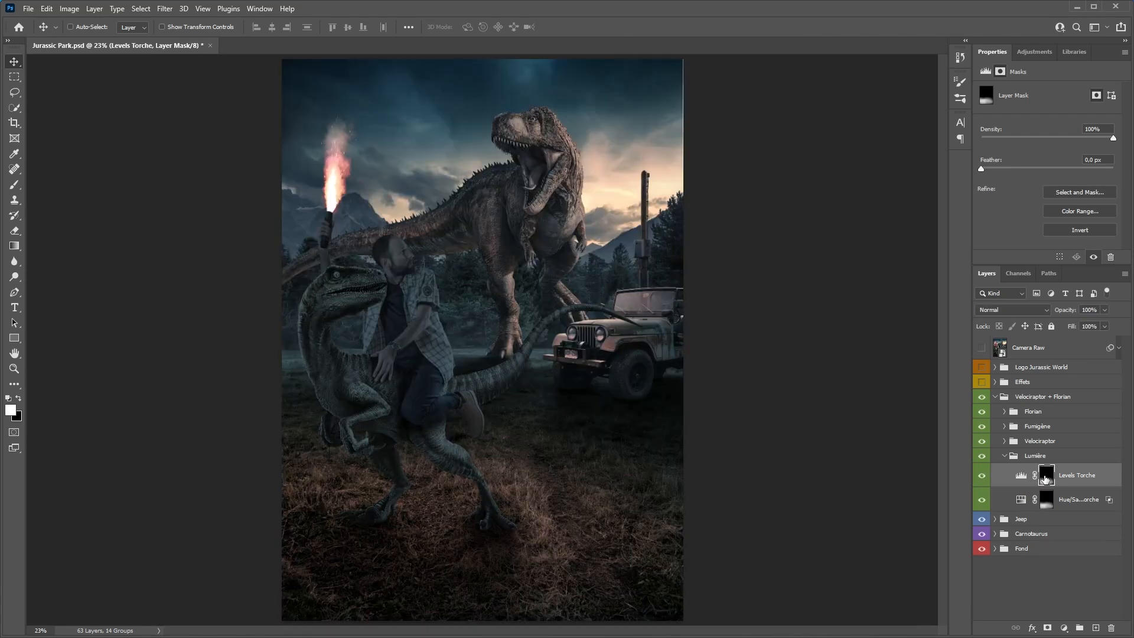
left_click(1004, 455)
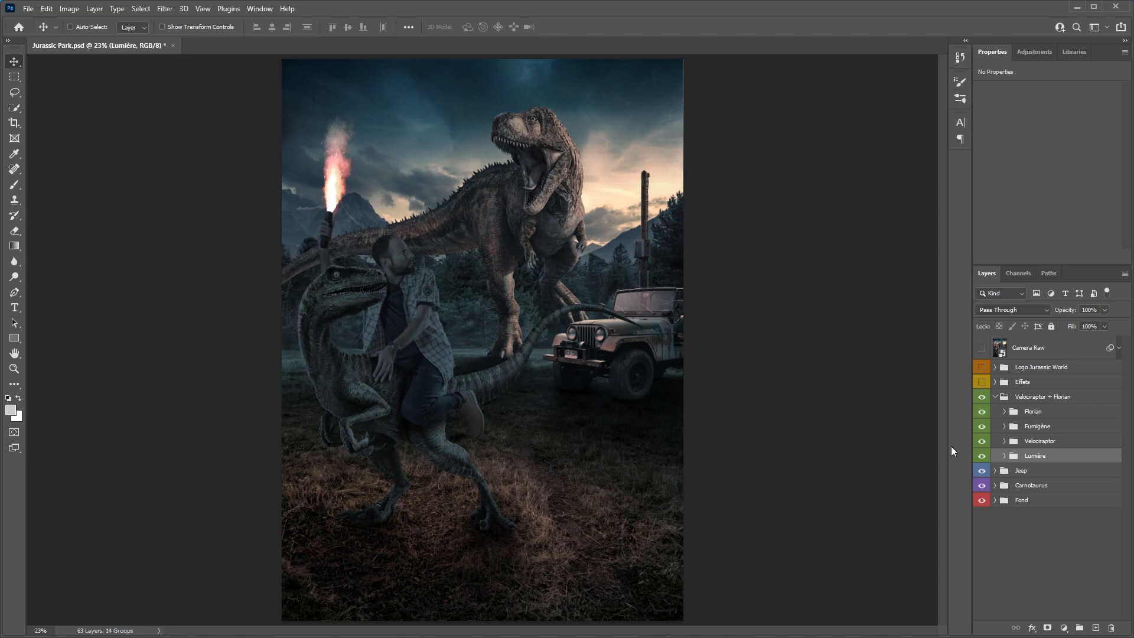
Turn on the Velociraptor subgroup's Hue/Saturation Torche, Hue/Saturation Soleil and Levels Soleil adjustments, and collapse the subgroup
left_click(1003, 441)
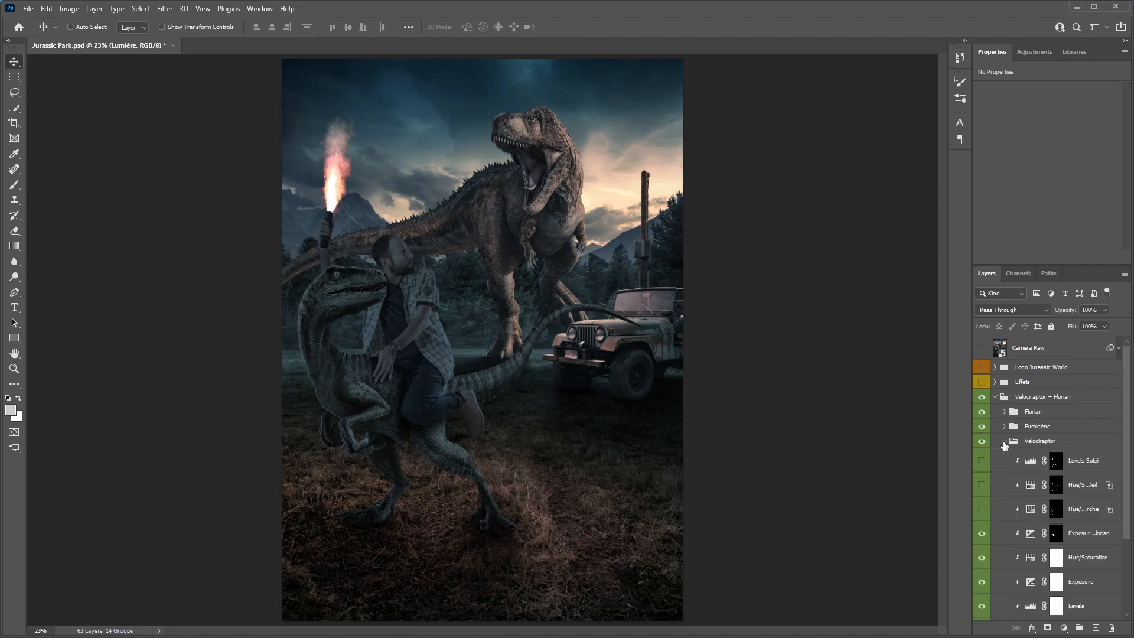
left_click(981, 510)
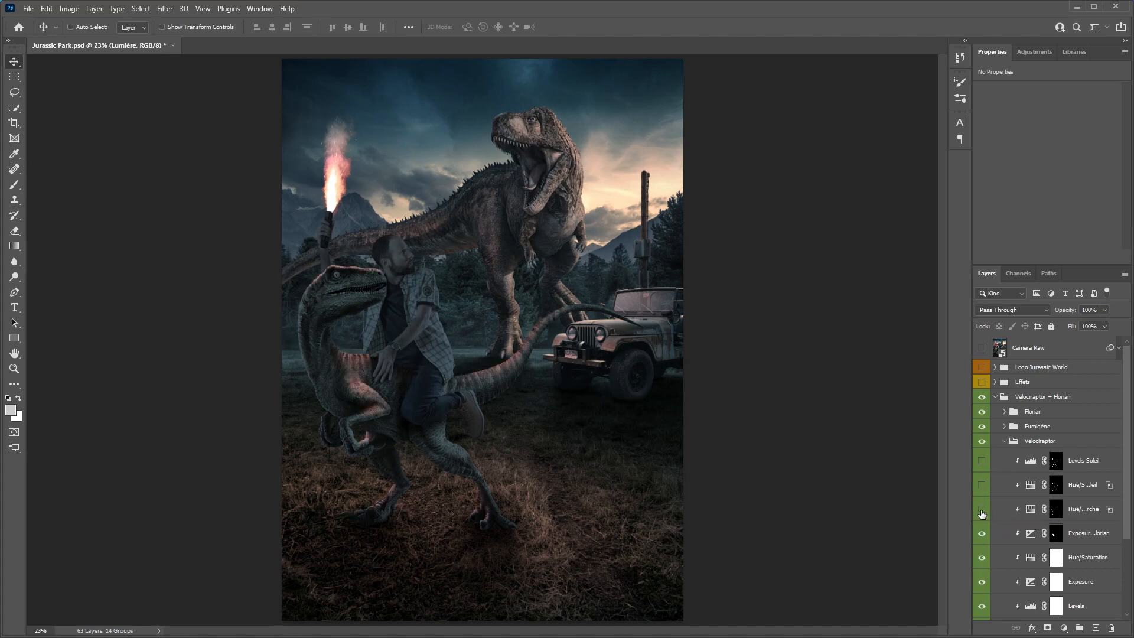
left_click(981, 511)
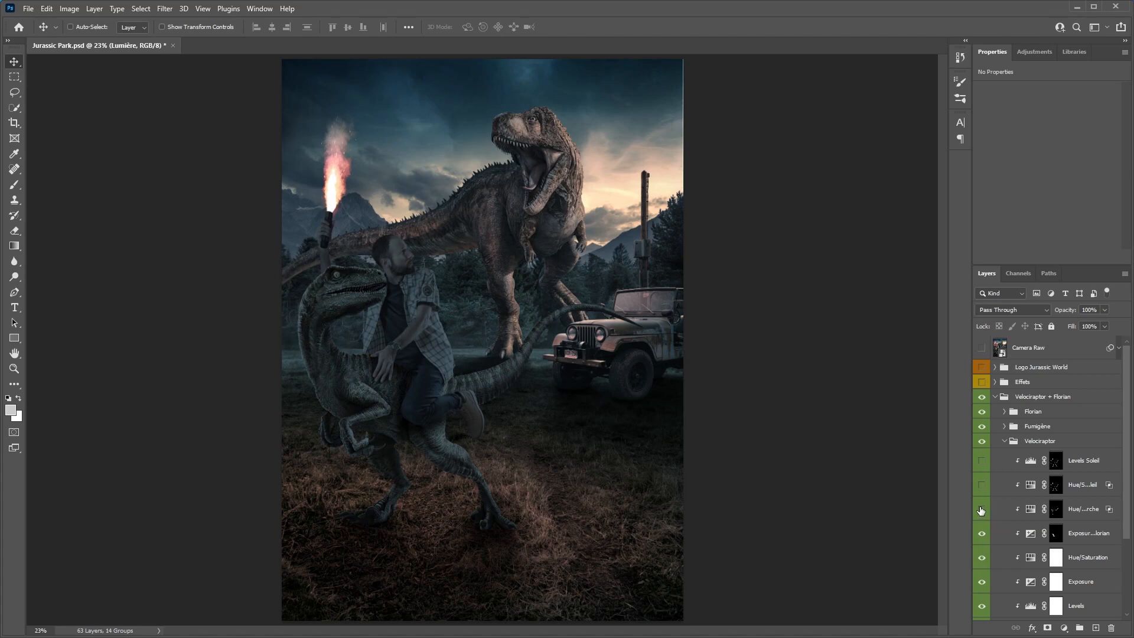
left_click(981, 511)
left_click(981, 485)
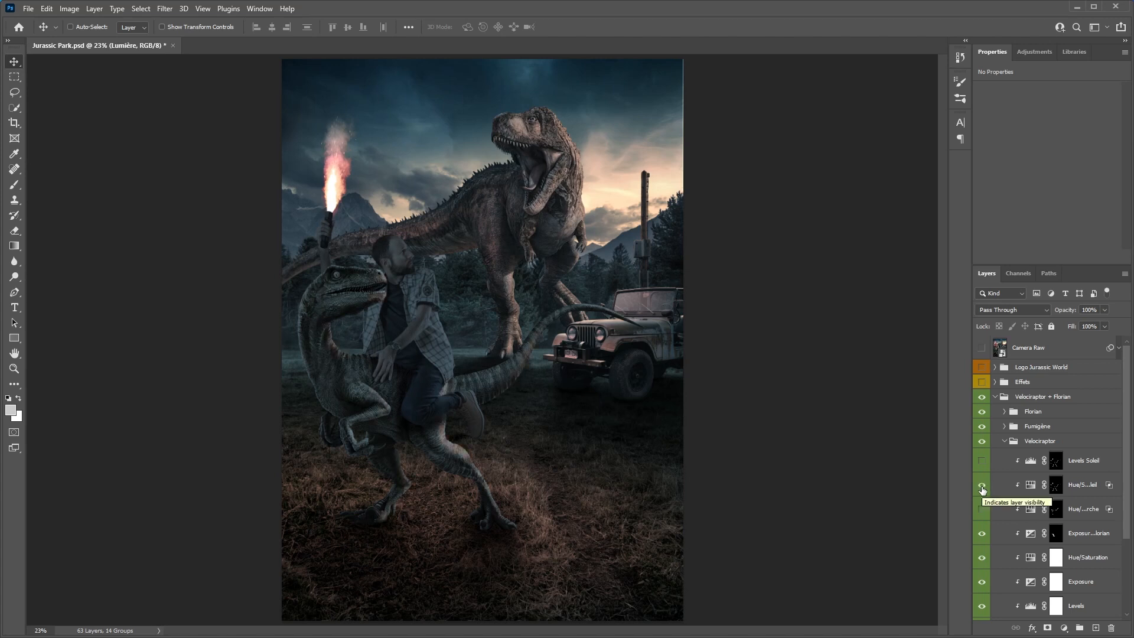
left_click(982, 509)
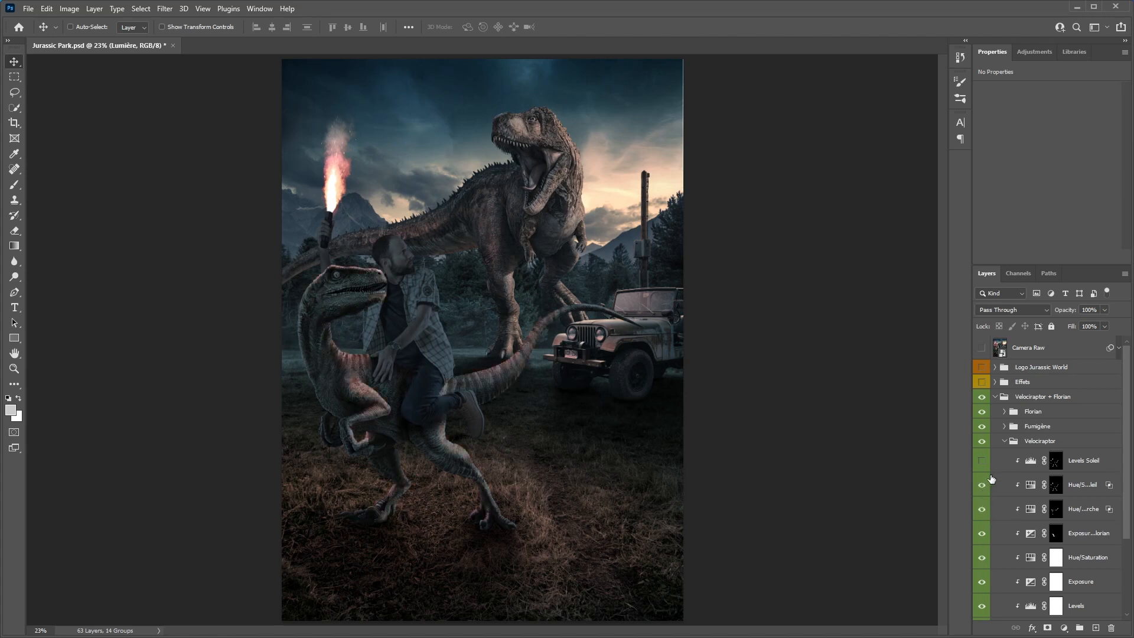
left_click(982, 461)
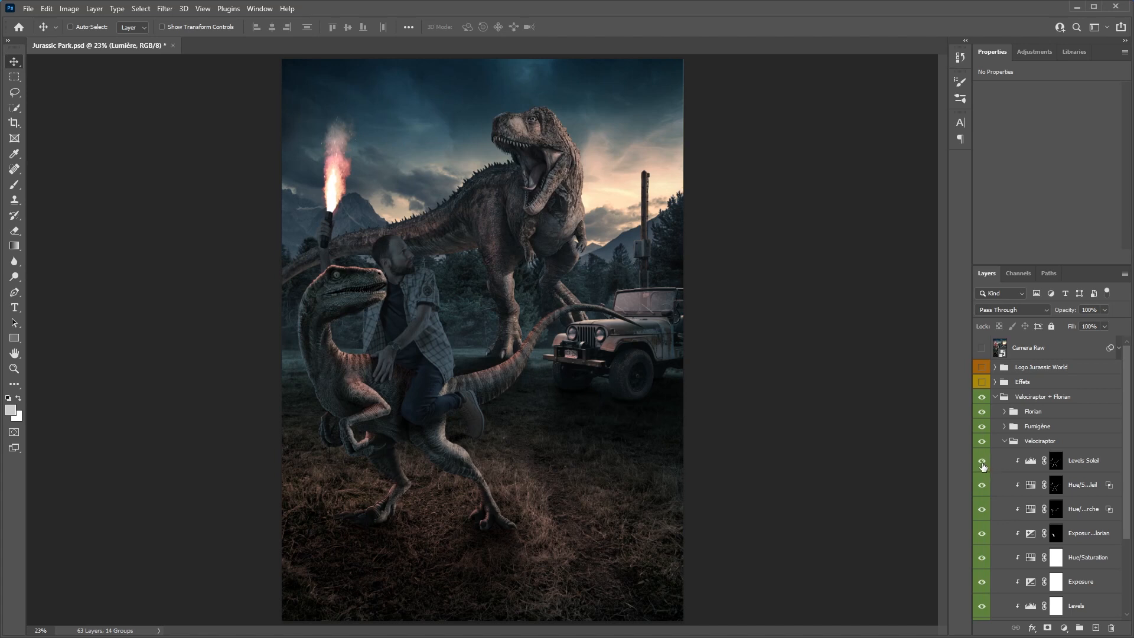
left_click(1004, 441)
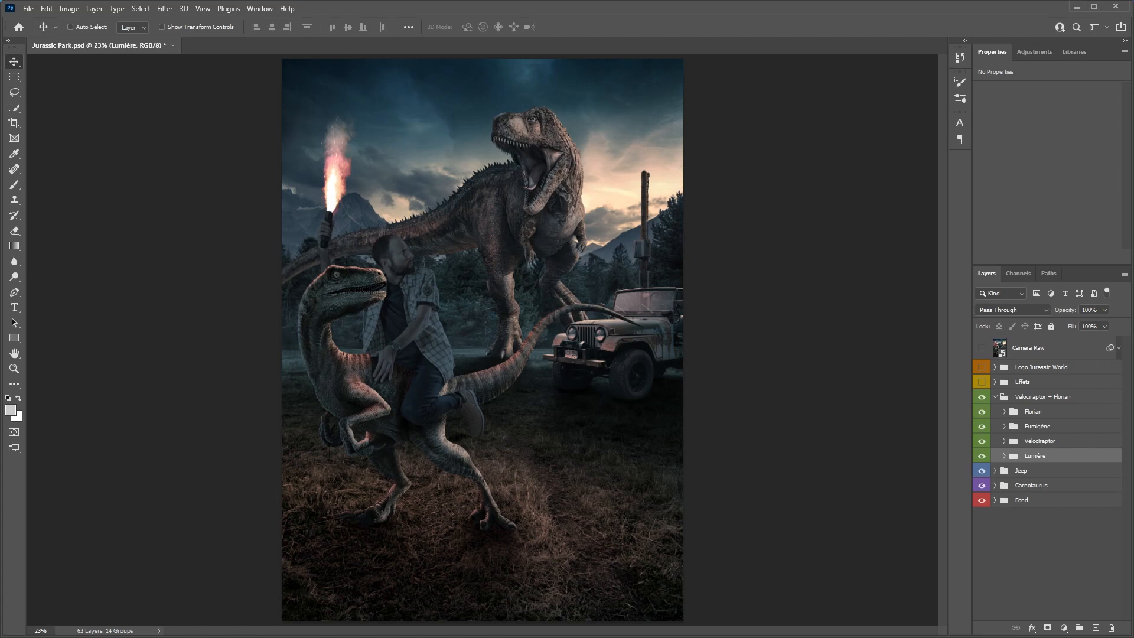
Turn on the rider subgroup's Hue/Saturation Torche adjustment, enable and inspect its mask, and compare the image with and without the adjustment
left_click(1003, 411)
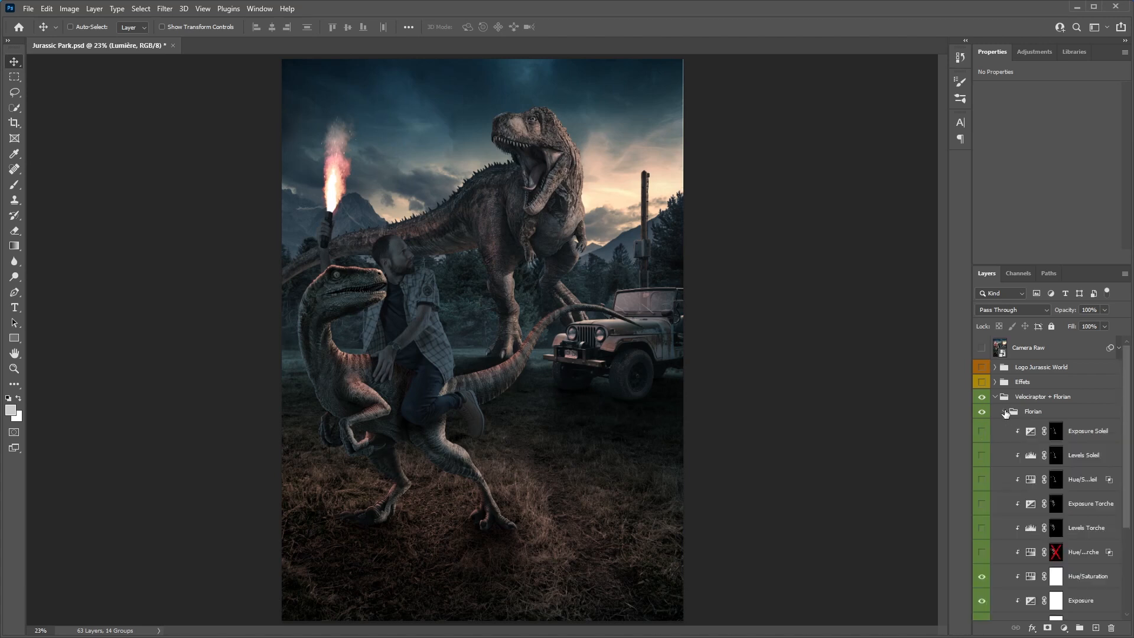
left_click(981, 553)
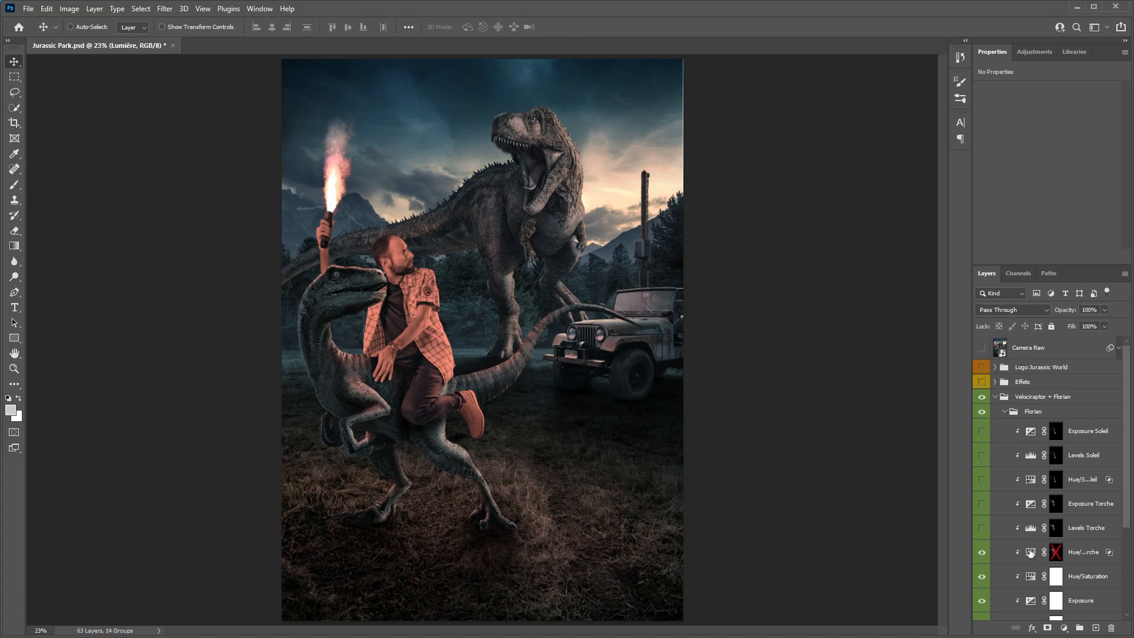
left_click(1057, 553, "alt")
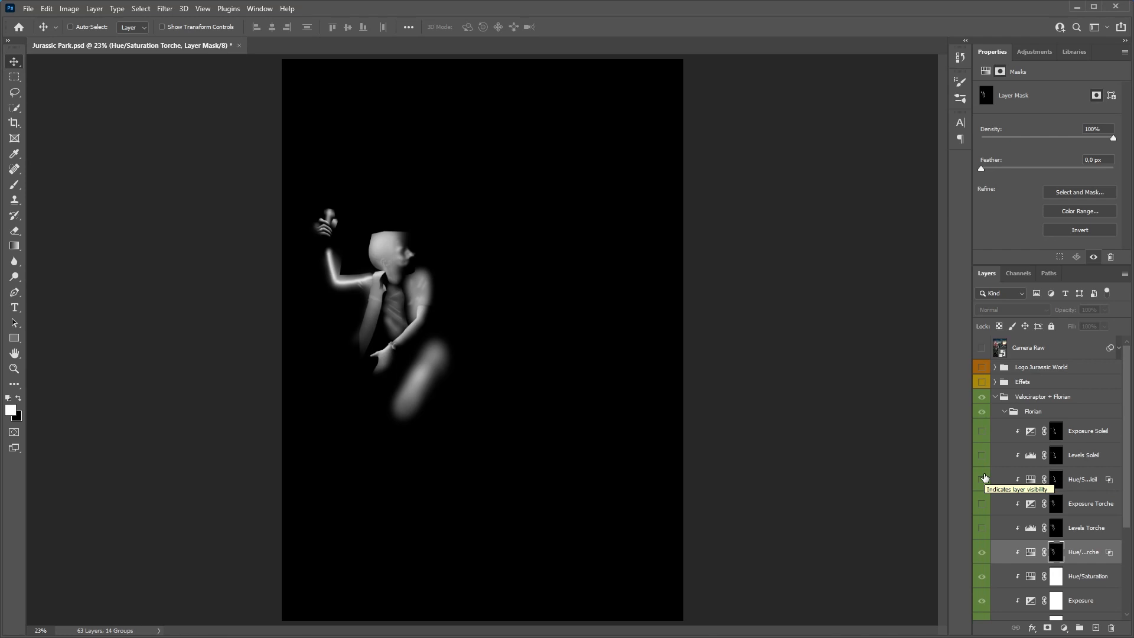
left_click(981, 552)
left_click(981, 552)
left_click(981, 552)
left_click(981, 552)
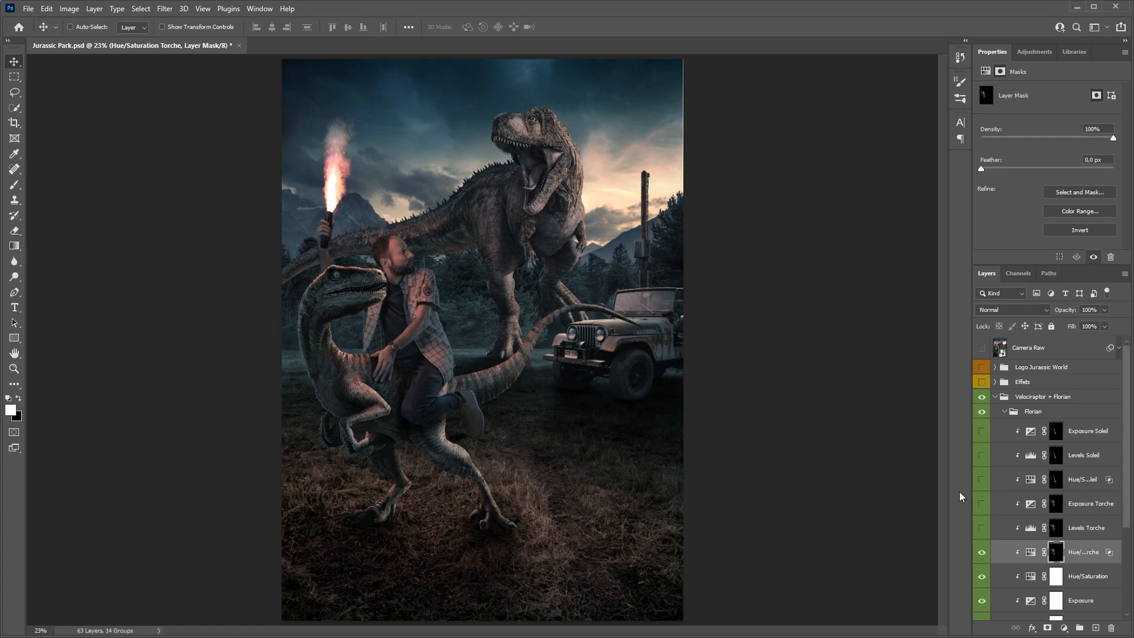
Turn on the rider subgroup's Hue/Saturation Soleil, Levels Torche, Exposure Torche, Levels Soleil and Exposure Soleil adjustments, and collapse the subgroup
left_click(982, 480)
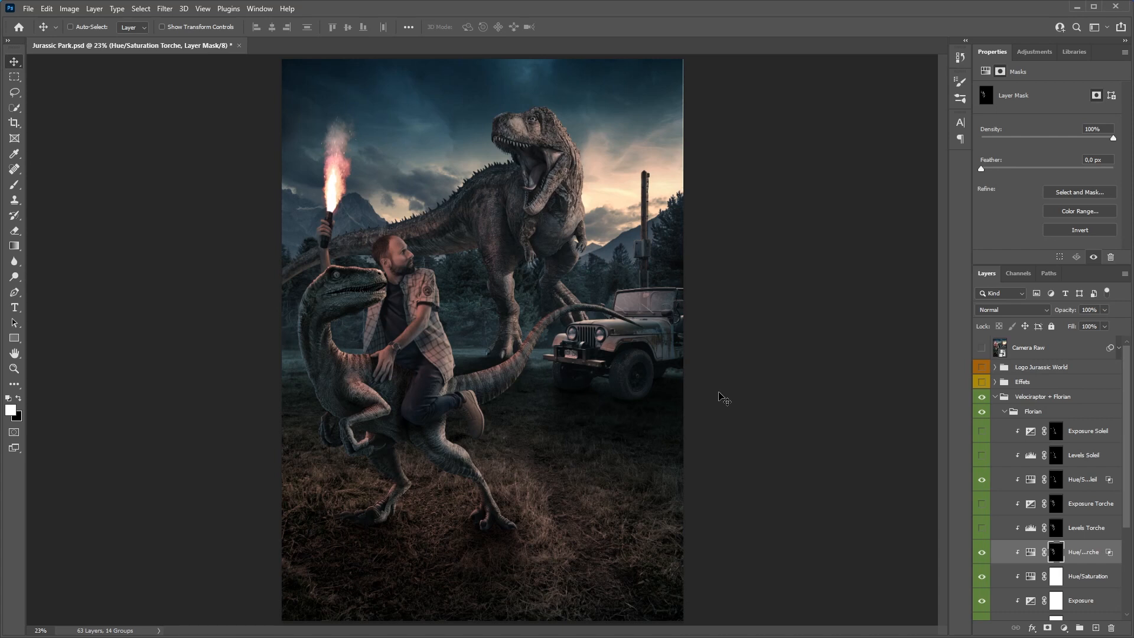
left_click(982, 529)
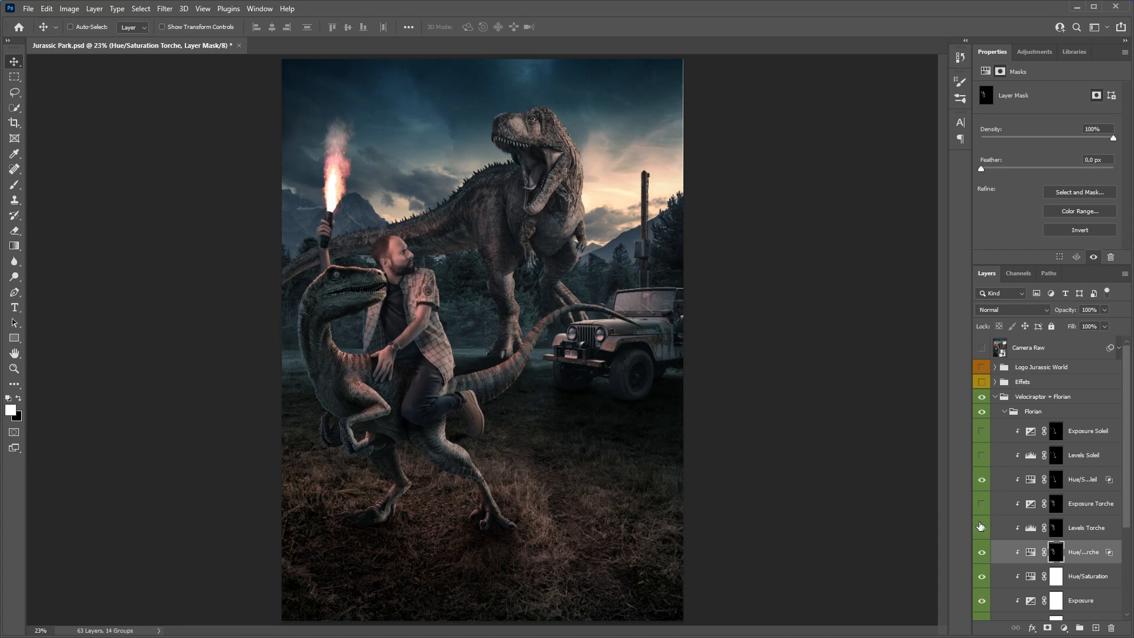
left_click(981, 503)
left_click(980, 455)
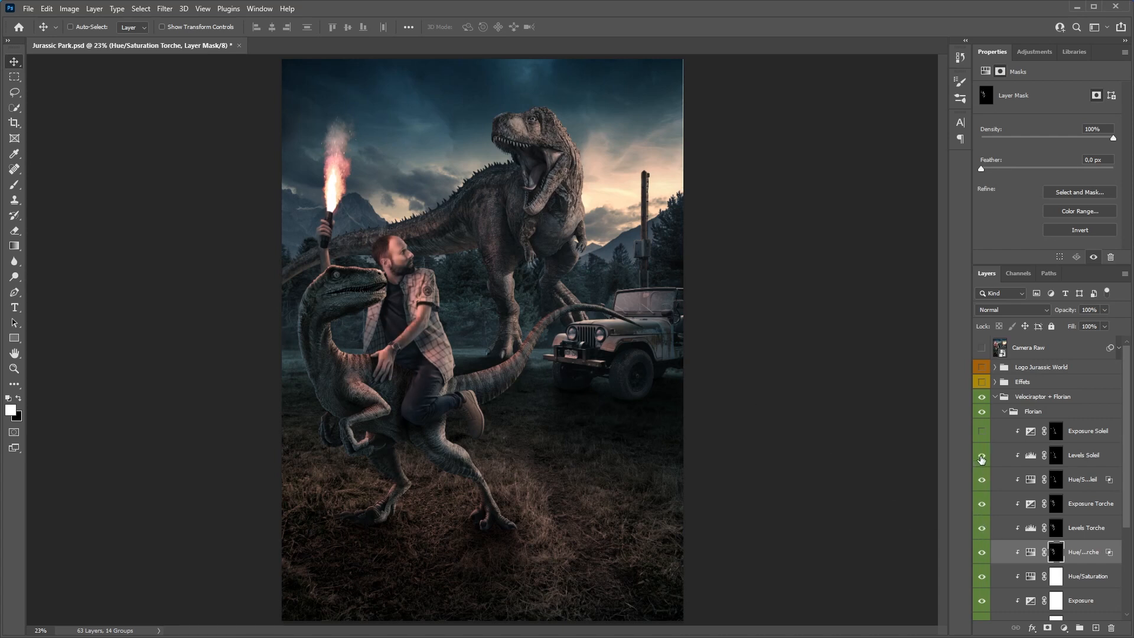
left_click(982, 435)
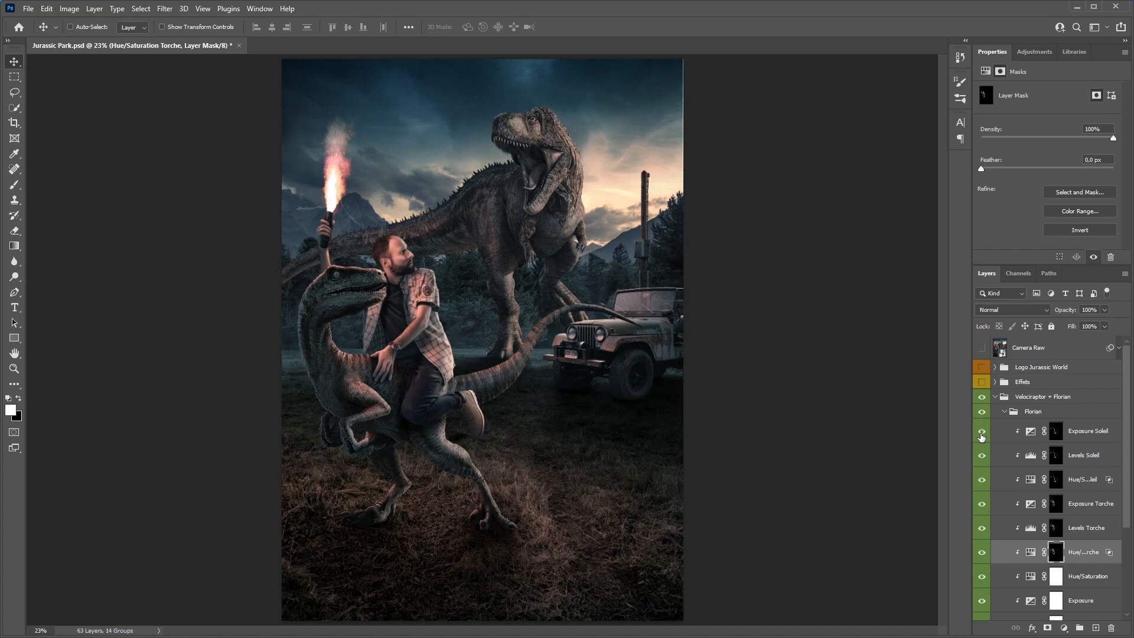
left_click(1005, 411)
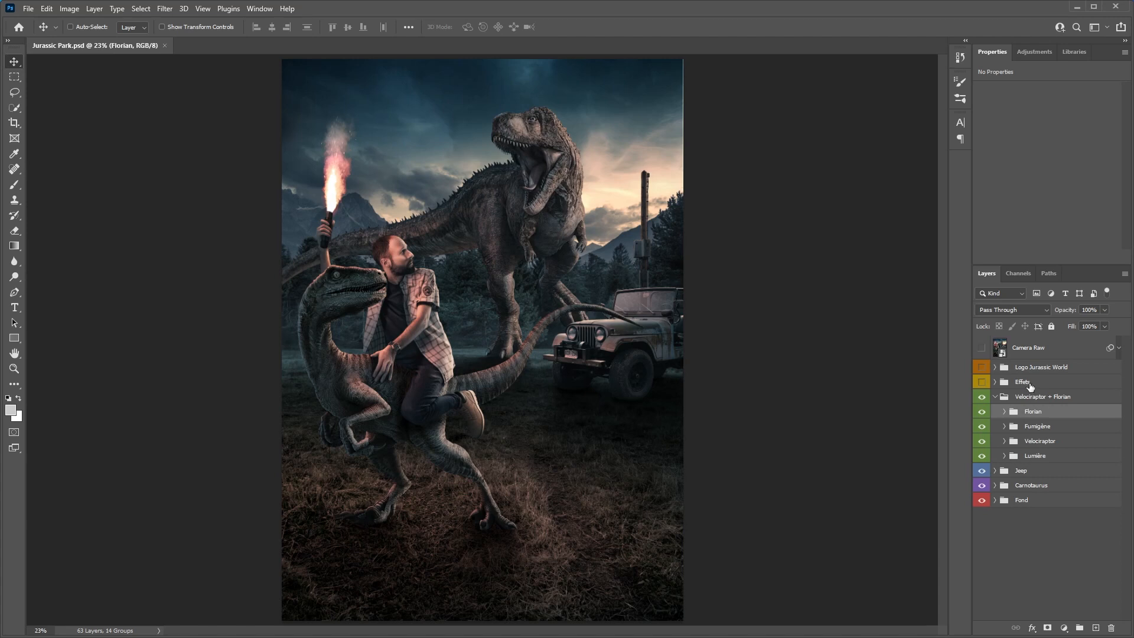
Turn on the Effets group's Color Fill Torche layer with the Linear Dodge (Add) blend mode, and enable and inspect its layer mask
left_click(981, 381)
left_click(995, 381)
left_click(982, 425)
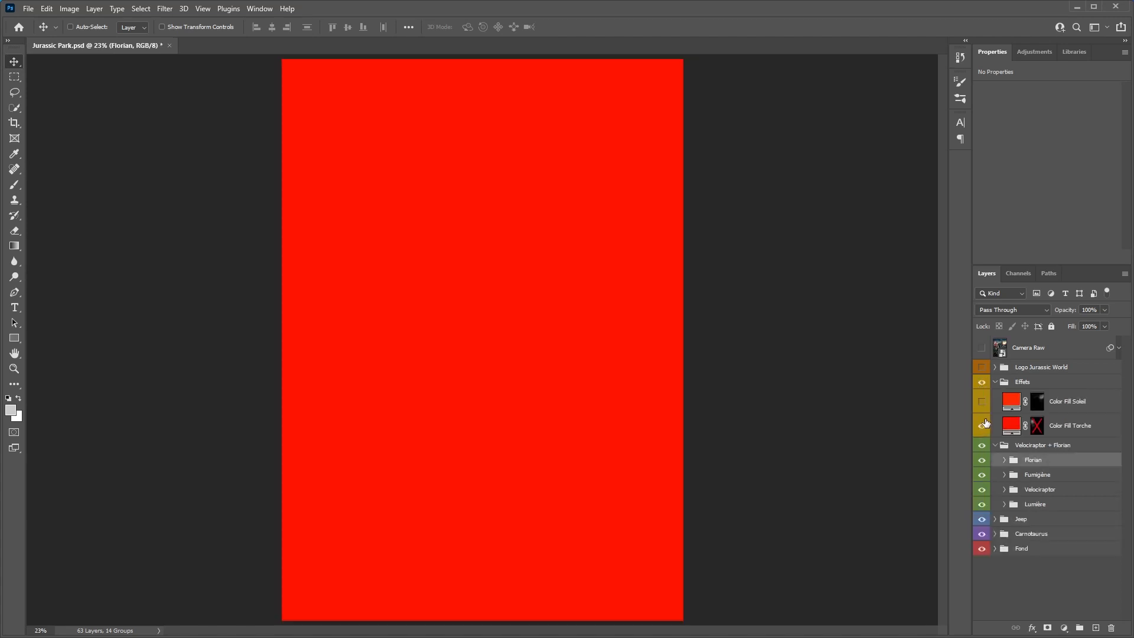
left_click(1011, 429)
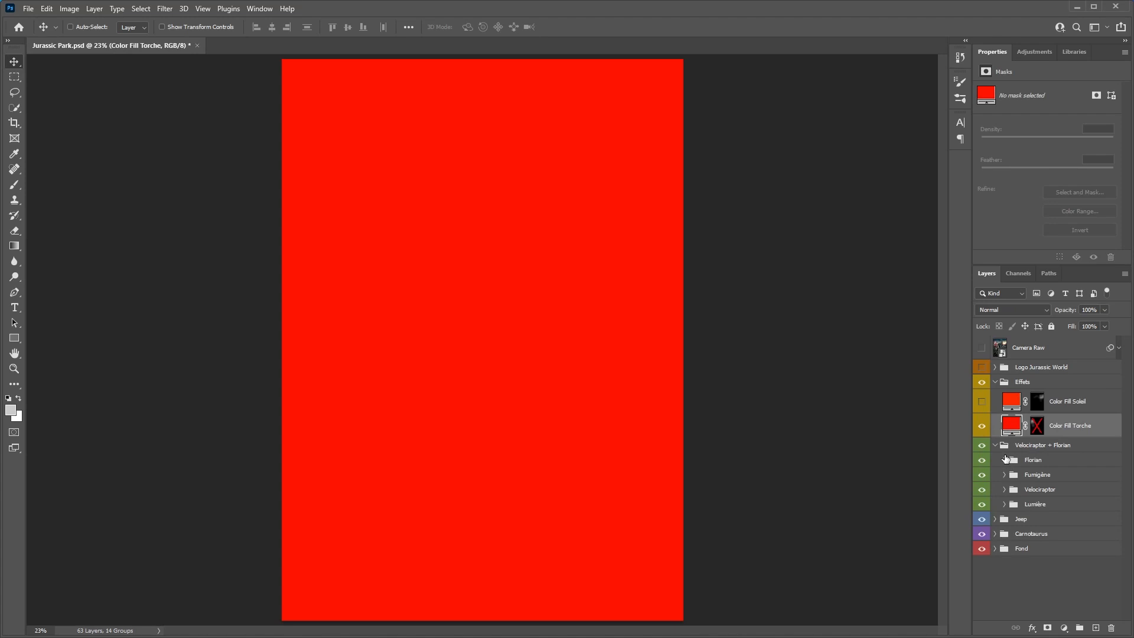
left_click(1012, 310)
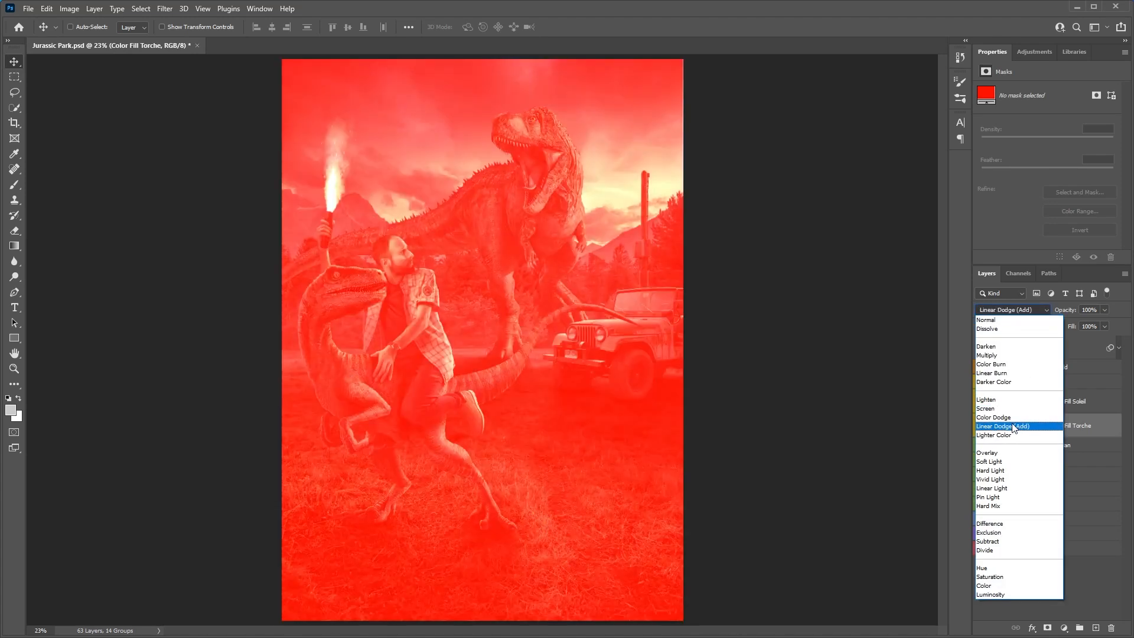
left_click(1012, 426)
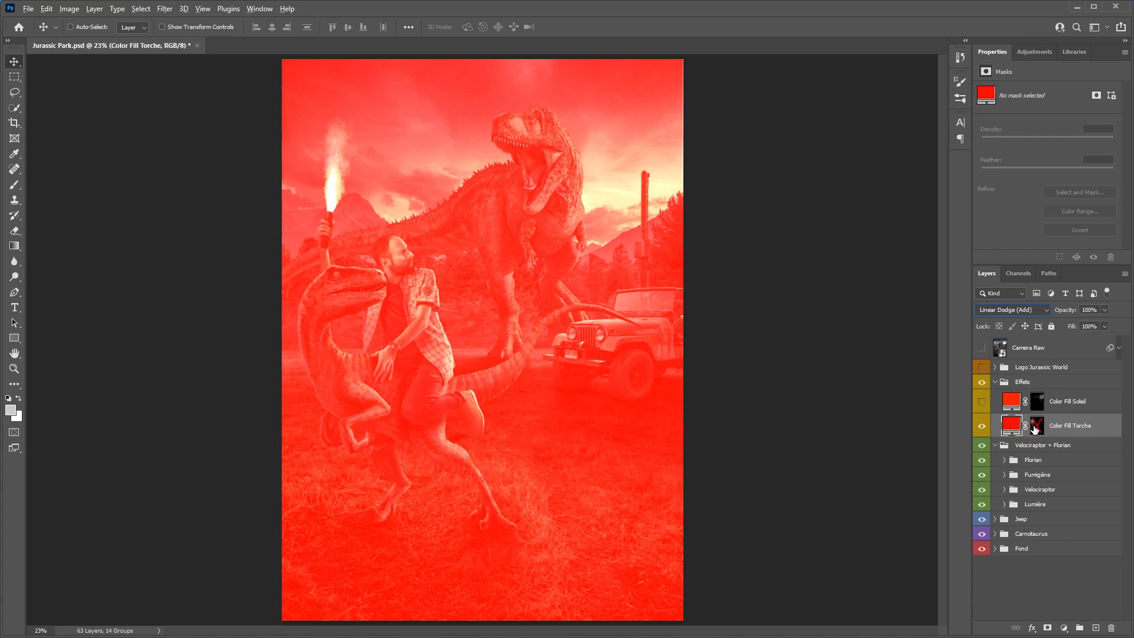
left_click(1035, 428, "alt")
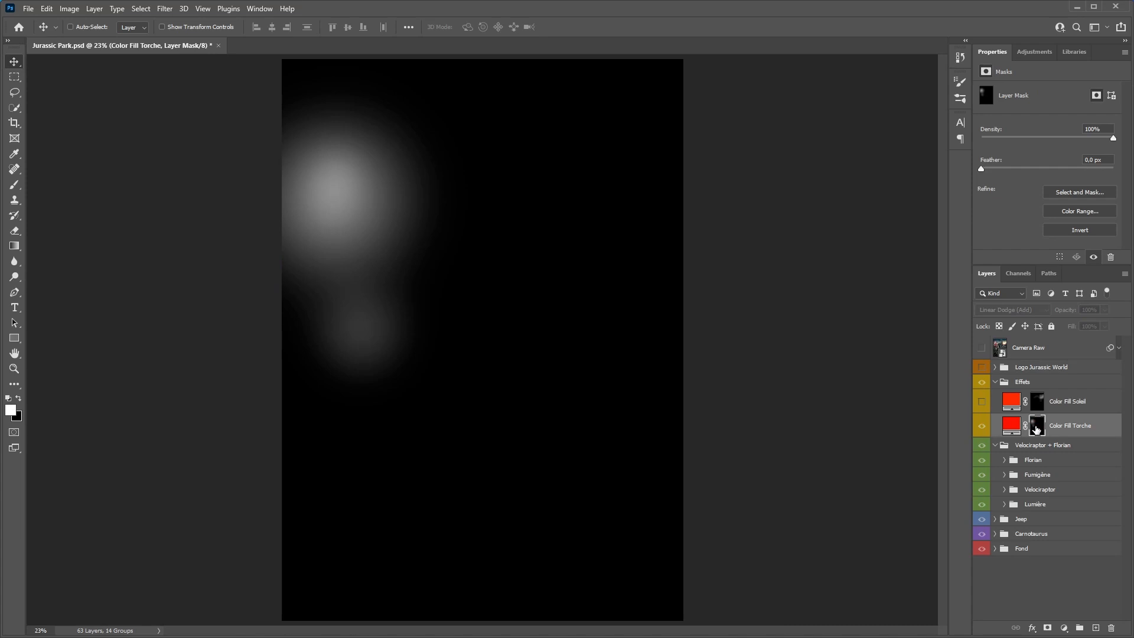
left_click(1035, 429, "alt")
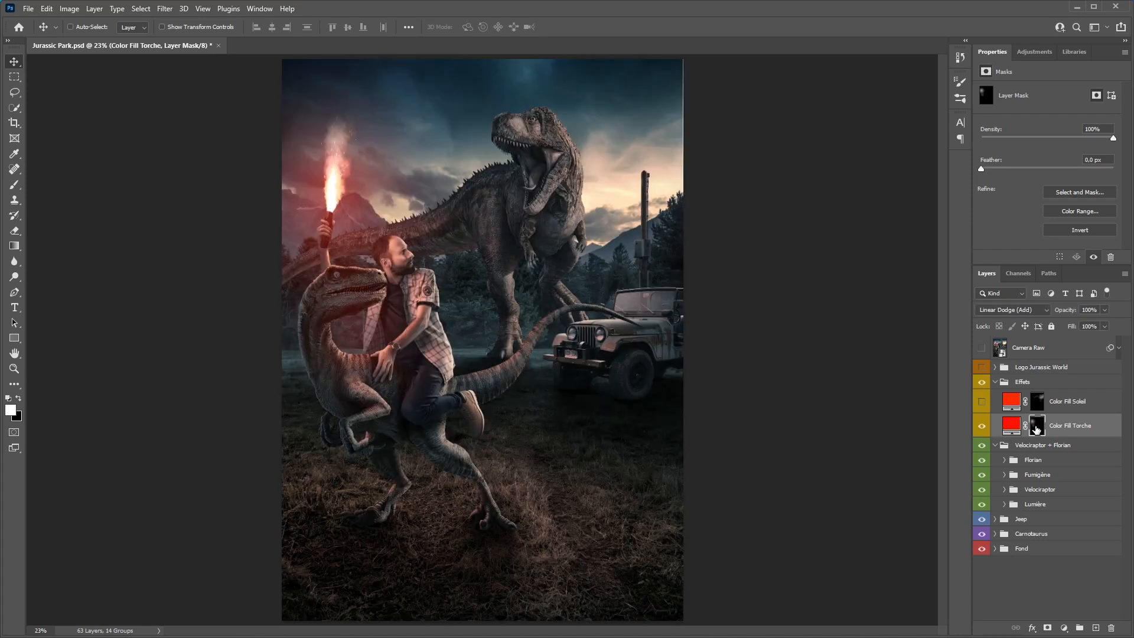
Turn on the Color Fill Soleil layer, inspect its layer mask, and collapse the Effets group
left_click(982, 401)
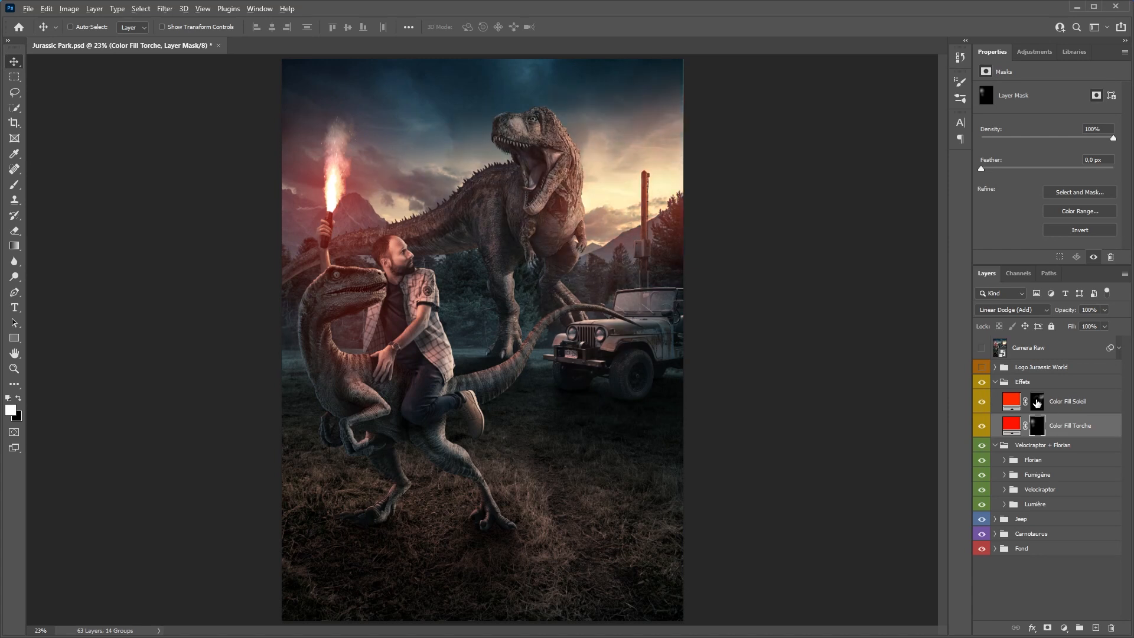
left_click(1036, 404, "alt")
left_click(1037, 404, "alt")
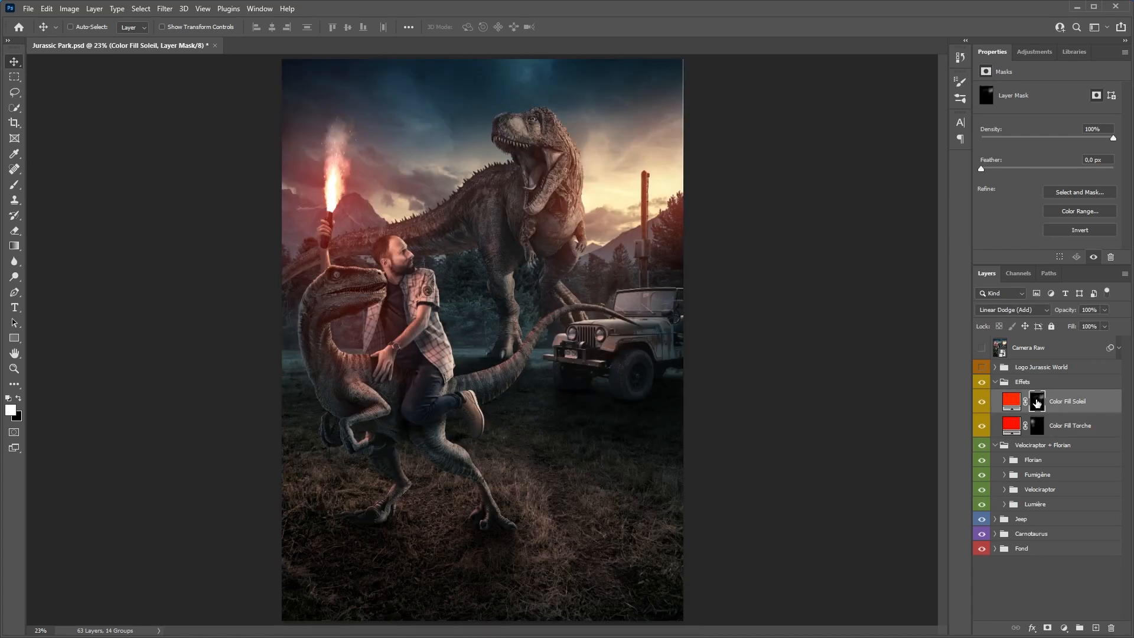
left_click(995, 381)
Turn on the Logo Jurassic World group and the Camera Raw smart object layer above it
left_click(982, 368)
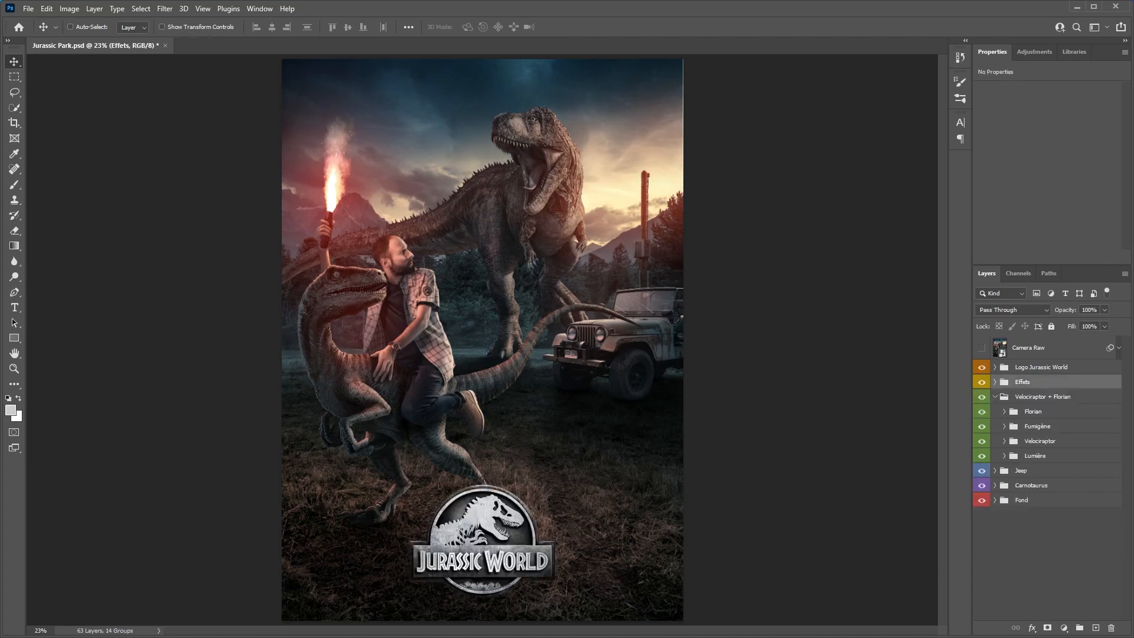
left_click(1039, 347)
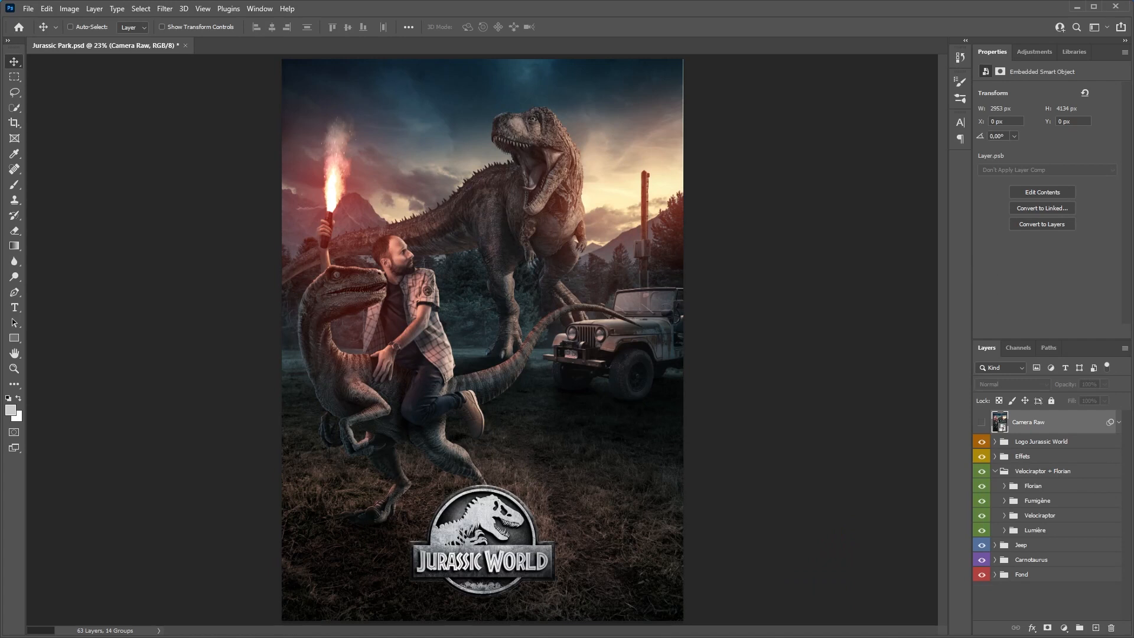
left_click(166, 9)
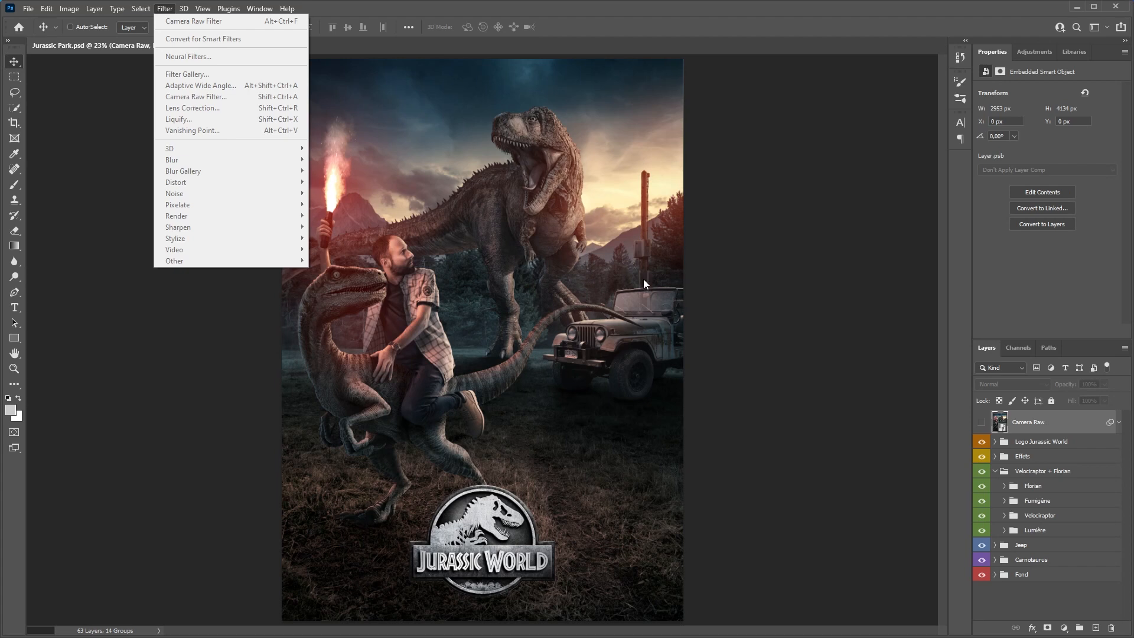
left_click(779, 332)
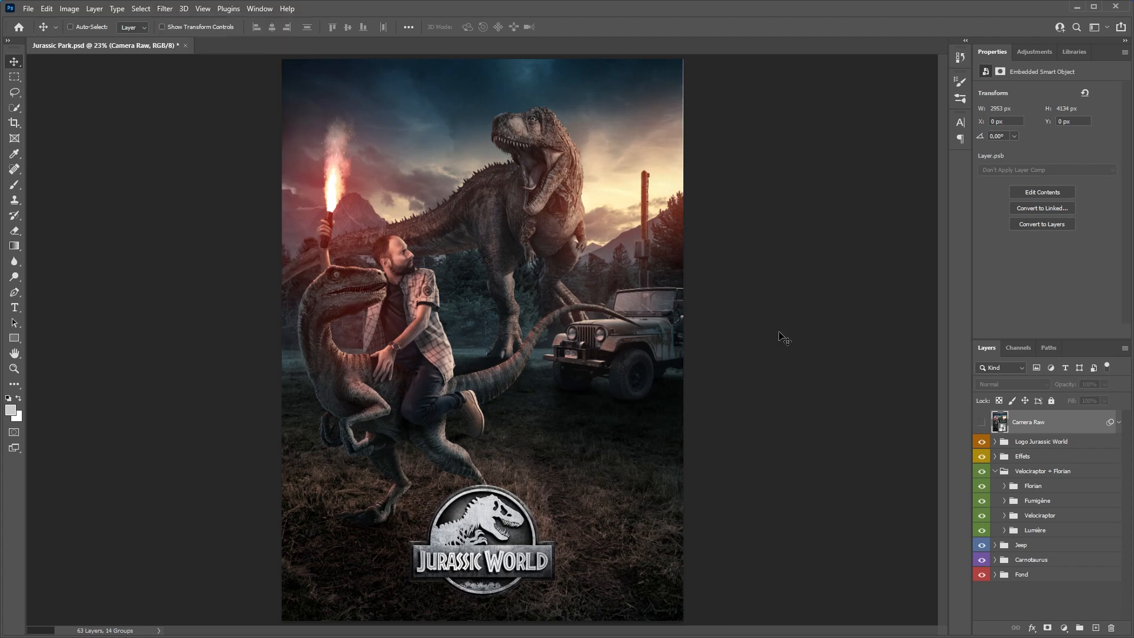
left_click(982, 424)
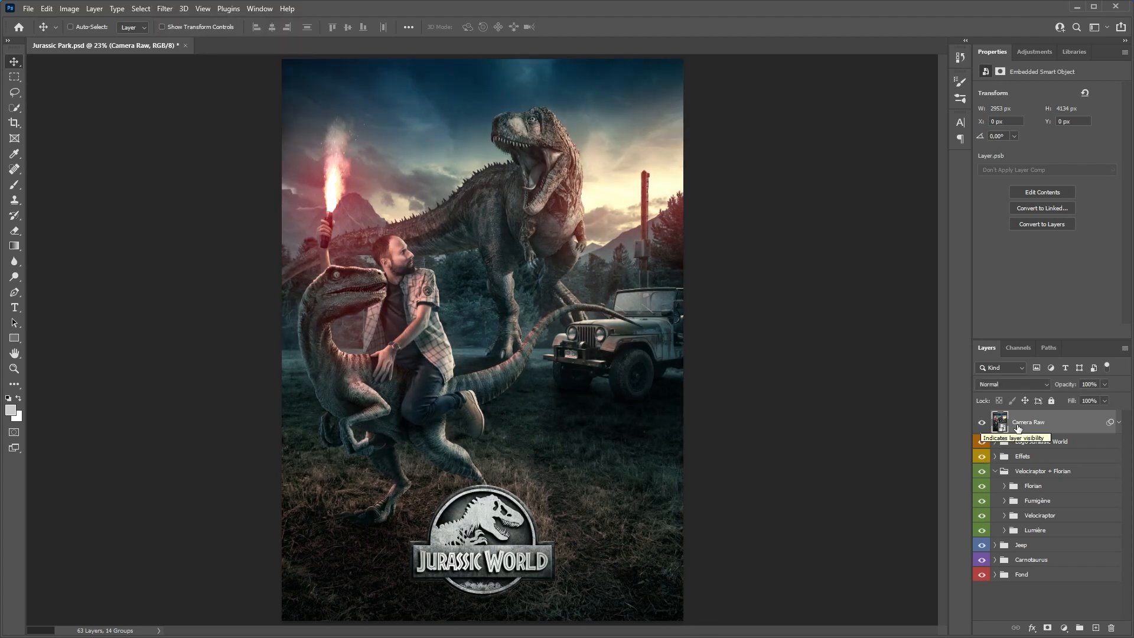
Expand the Camera Raw layer's smart filters, review its Camera Raw Filter settings, and close them without changes
left_click(1118, 423)
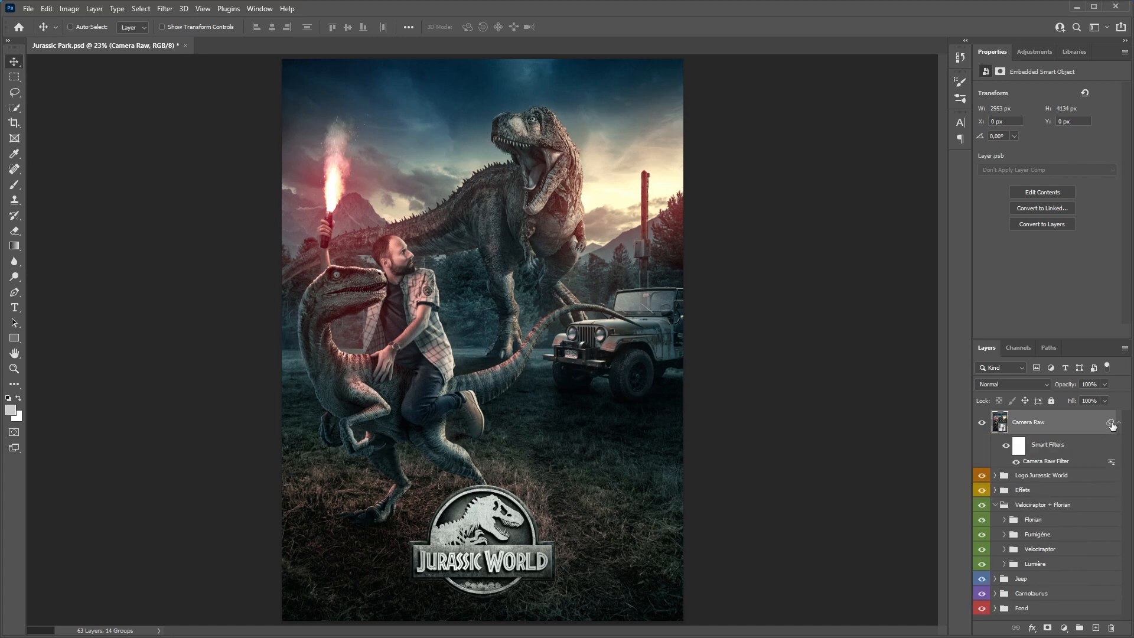
double_click(1052, 464)
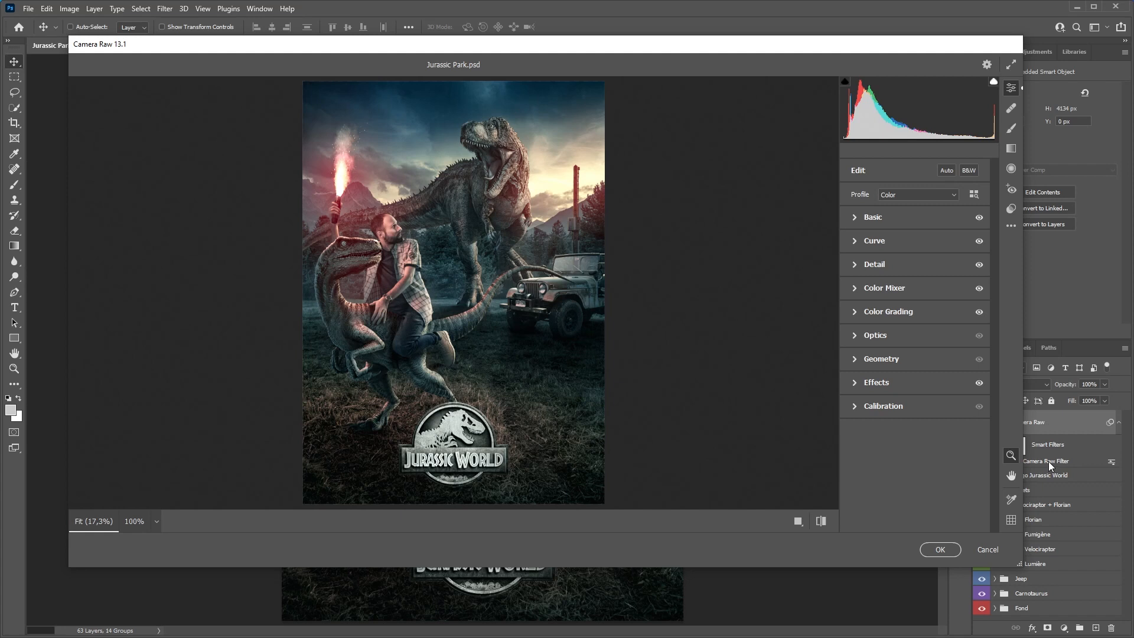
left_click(989, 550)
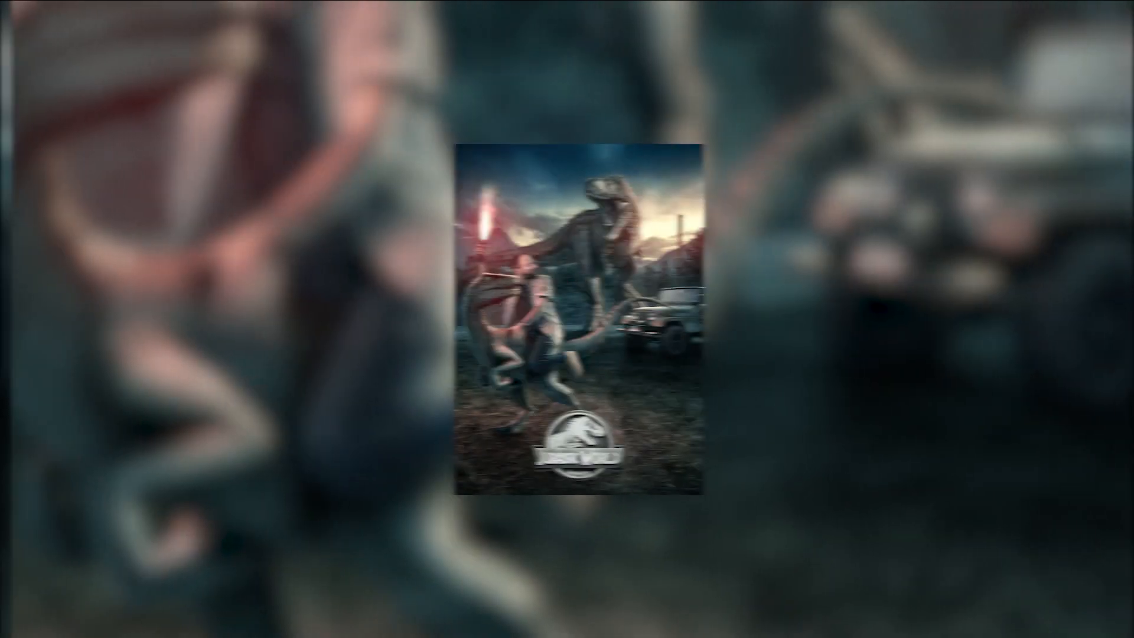